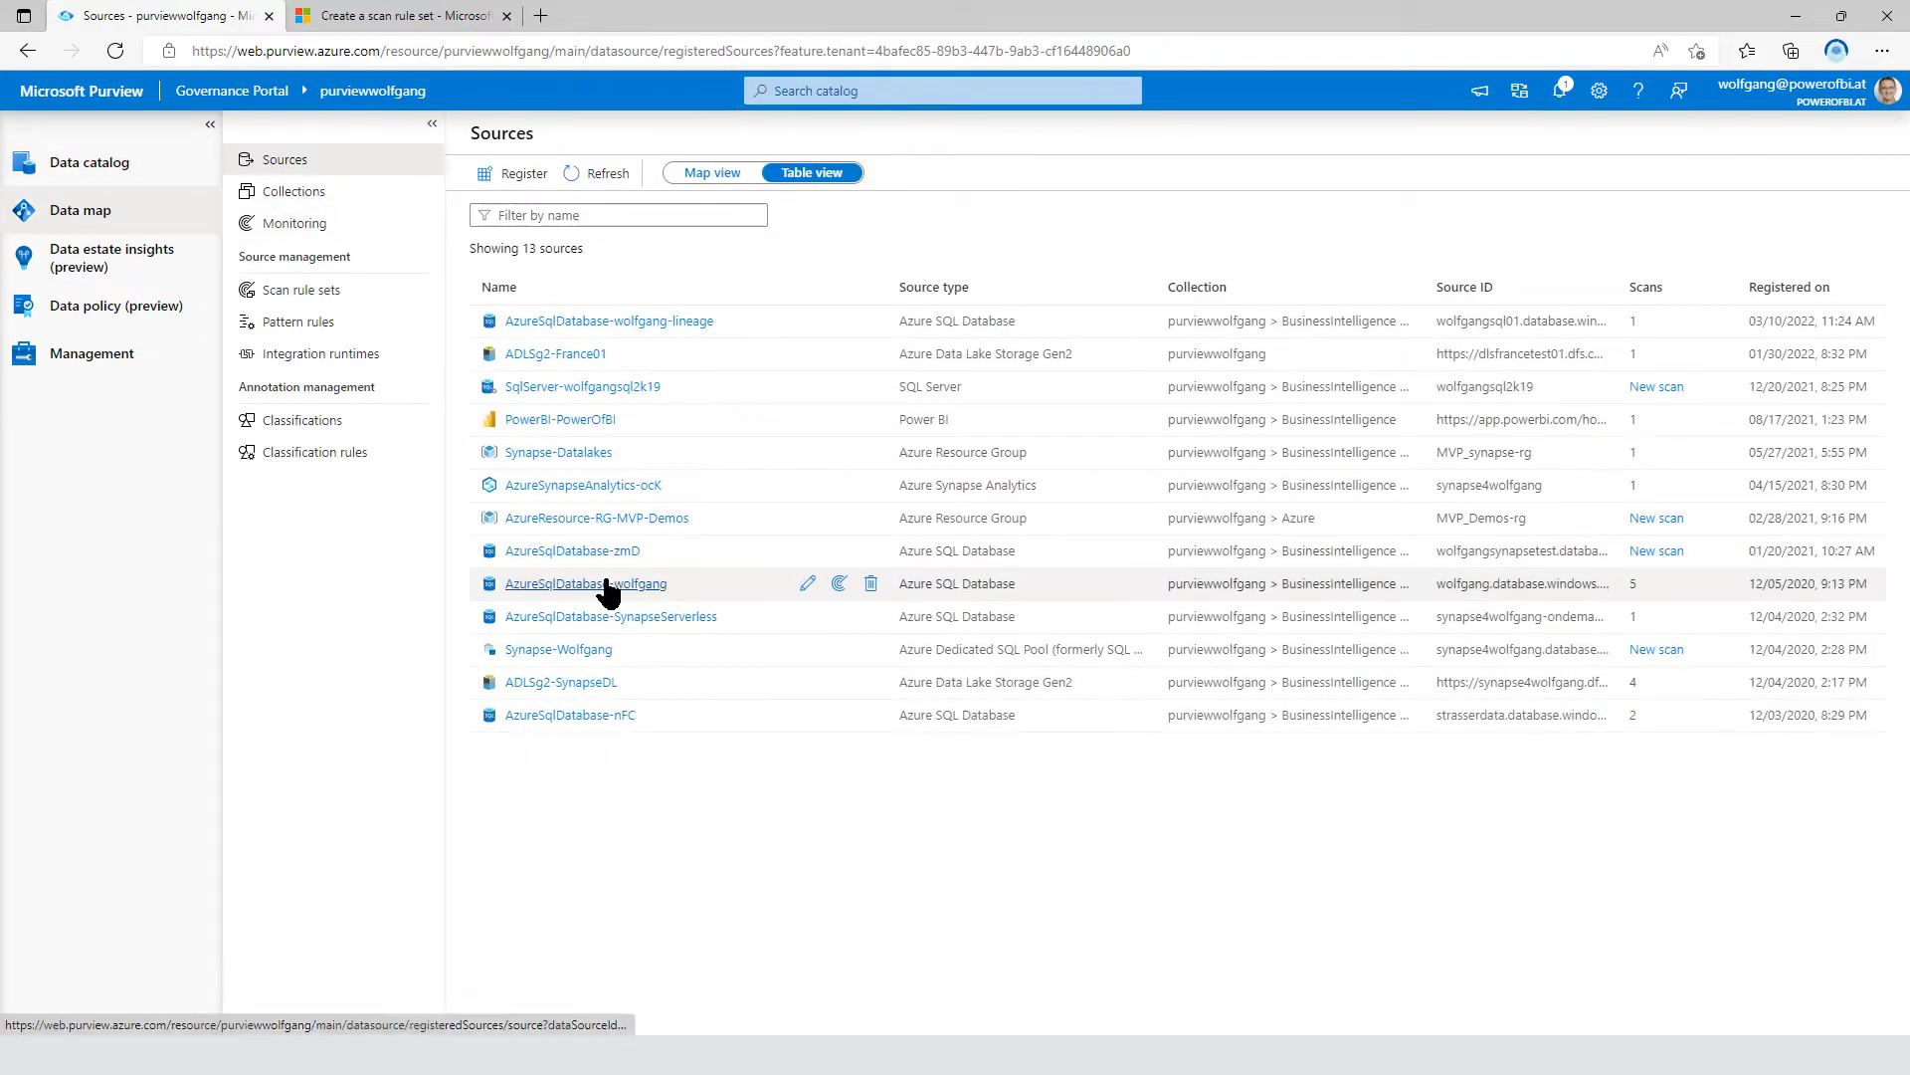
- Open the Scan-demo_withFilter scan settings on AzureSqlDatabase-wolfgang and reach its scope step
click(612, 584)
click(580, 521)
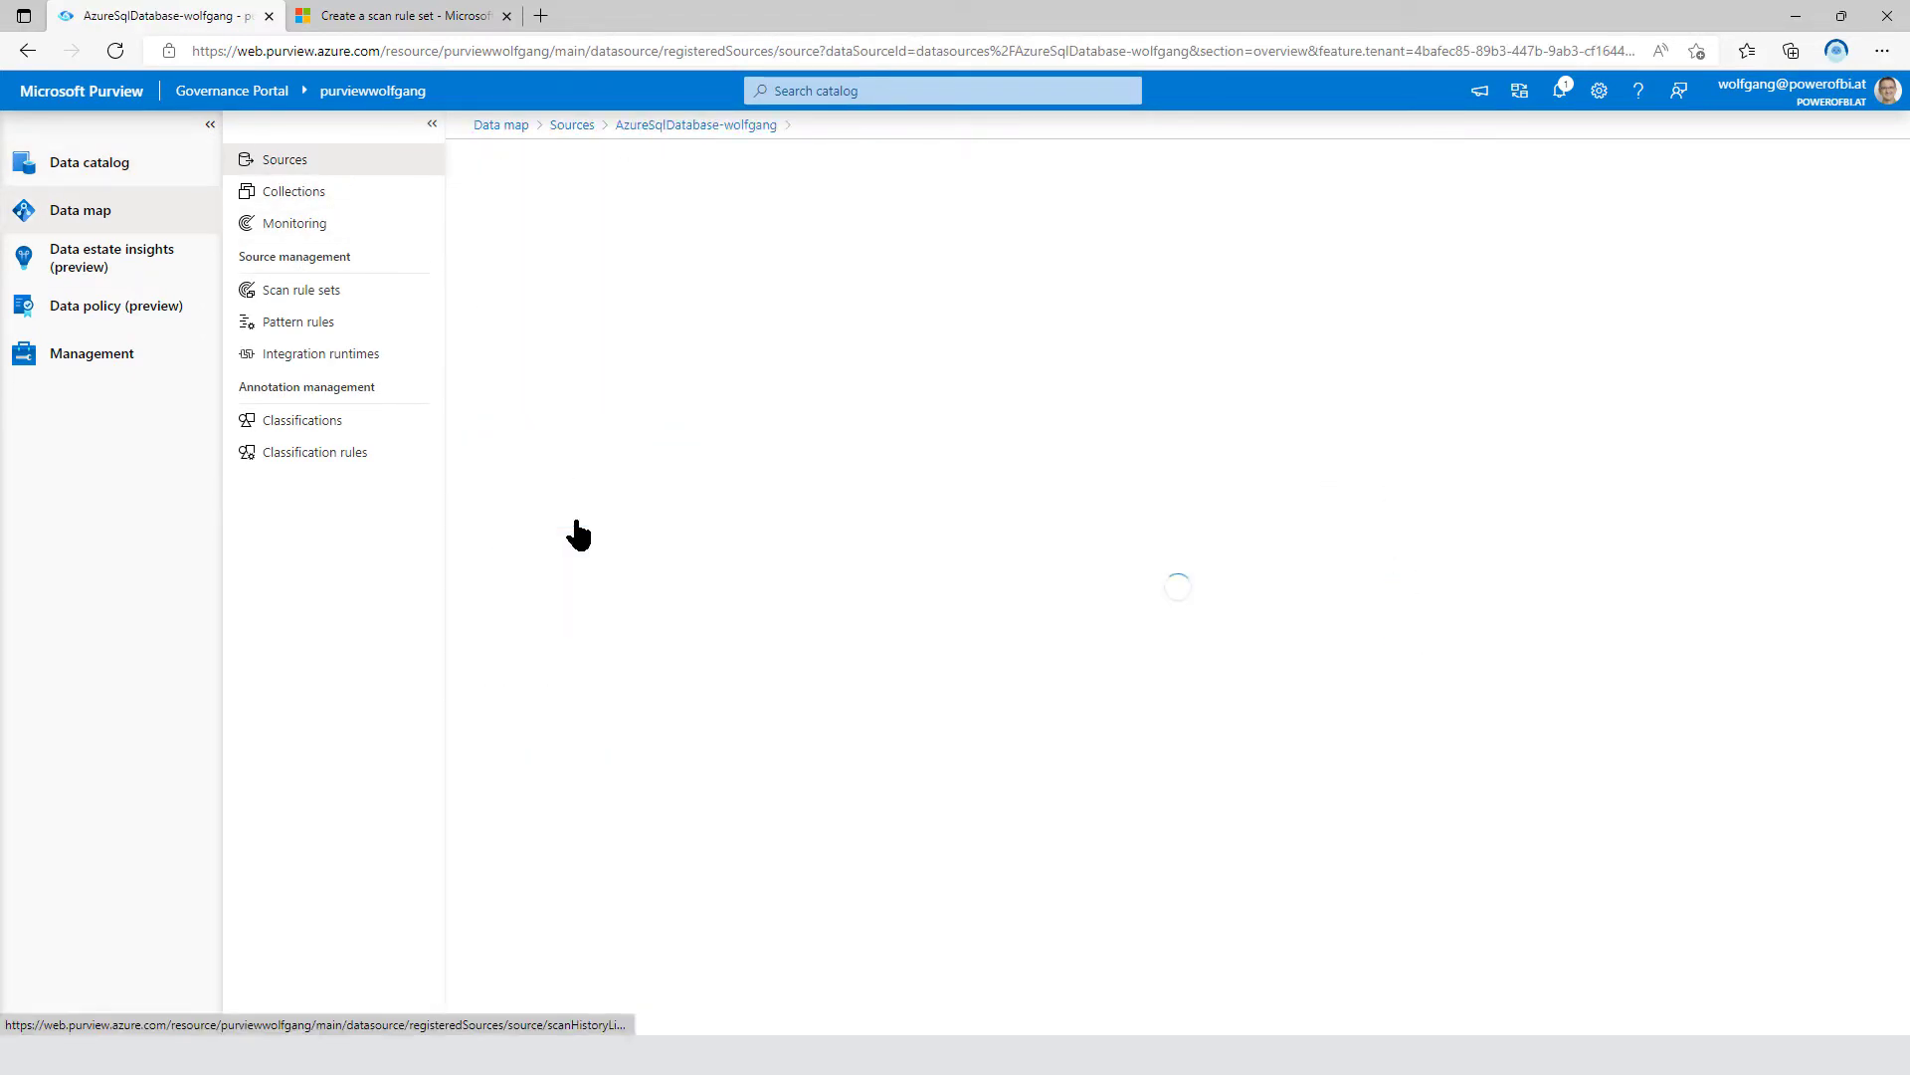
click(647, 224)
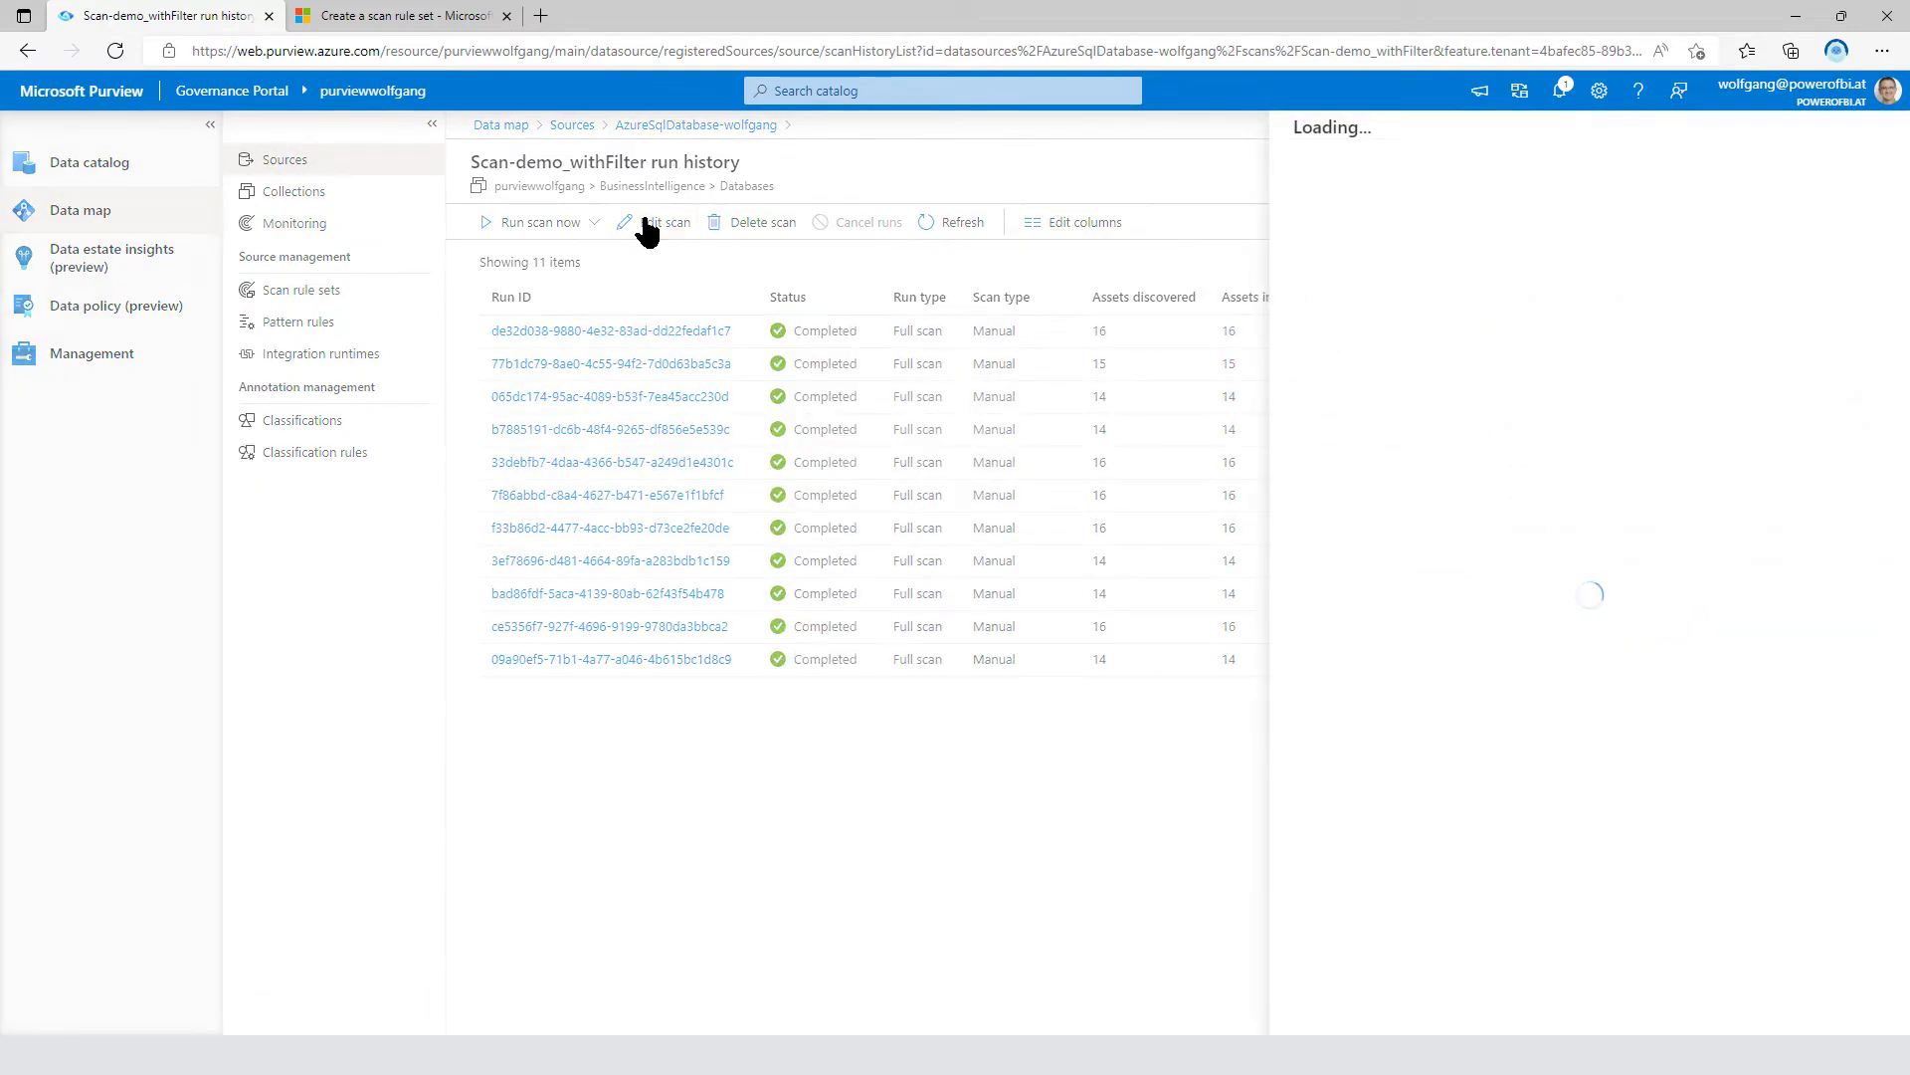
click(1355, 1008)
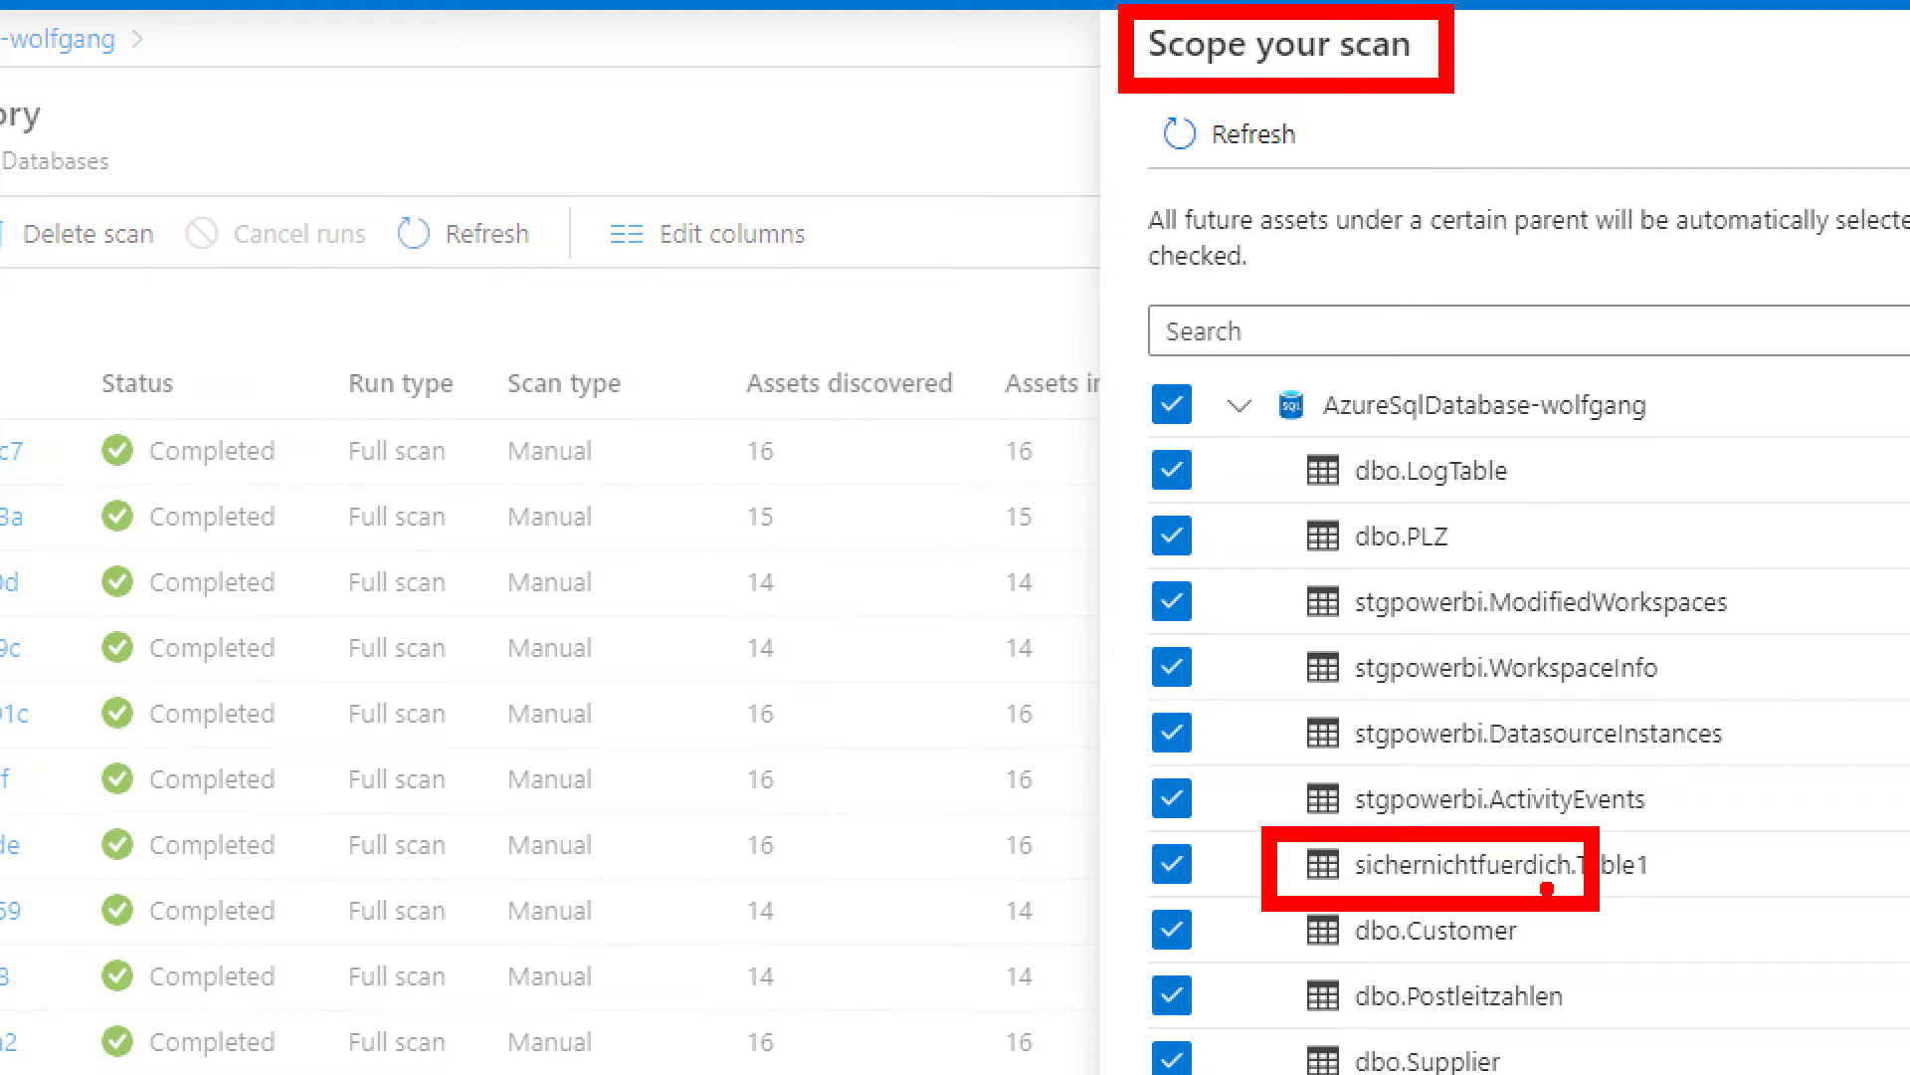
- Exclude sichernichtfuerdich.Table1 from the scan scope, then include it again
mouse_move(1675, 854)
mouse_down()
mouse_move(1735, 852)
mouse_move(1686, 841)
mouse_move(1653, 864)
mouse_move(1704, 882)
mouse_up()
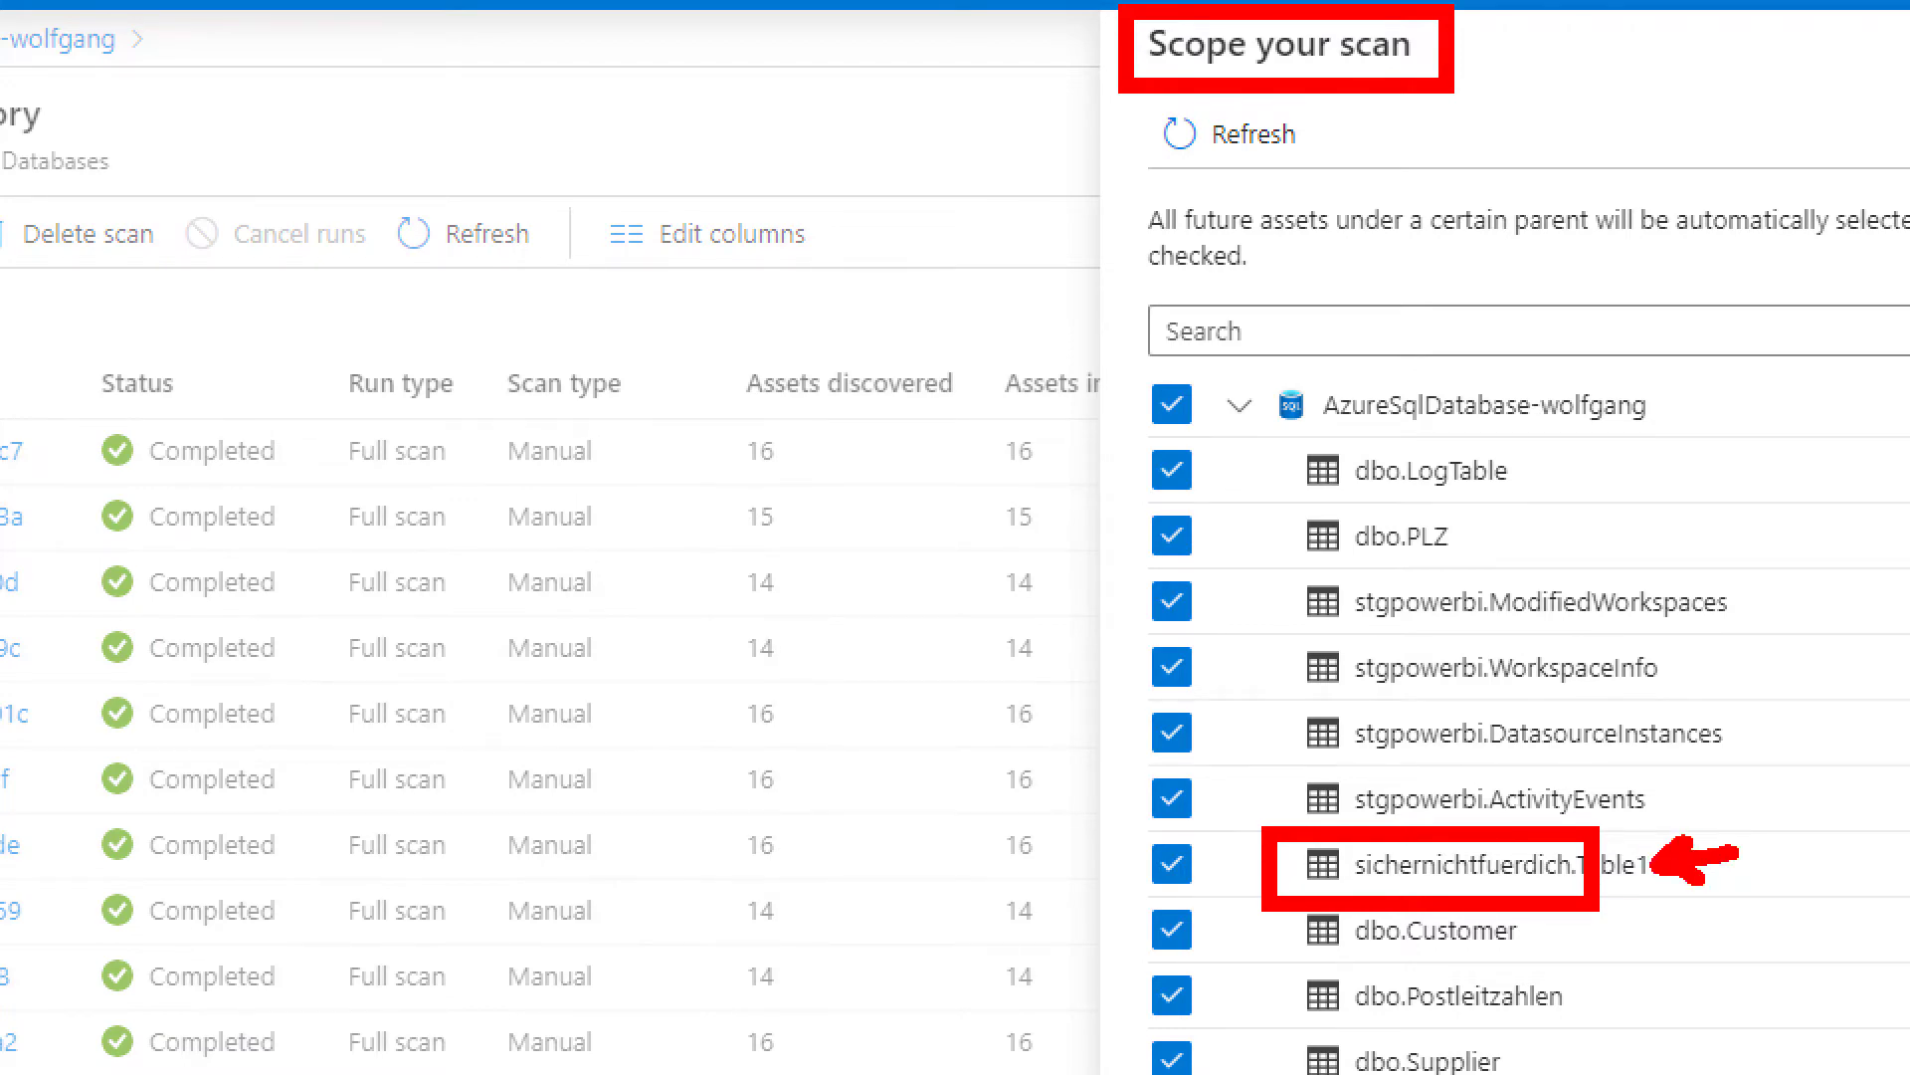
click(1173, 868)
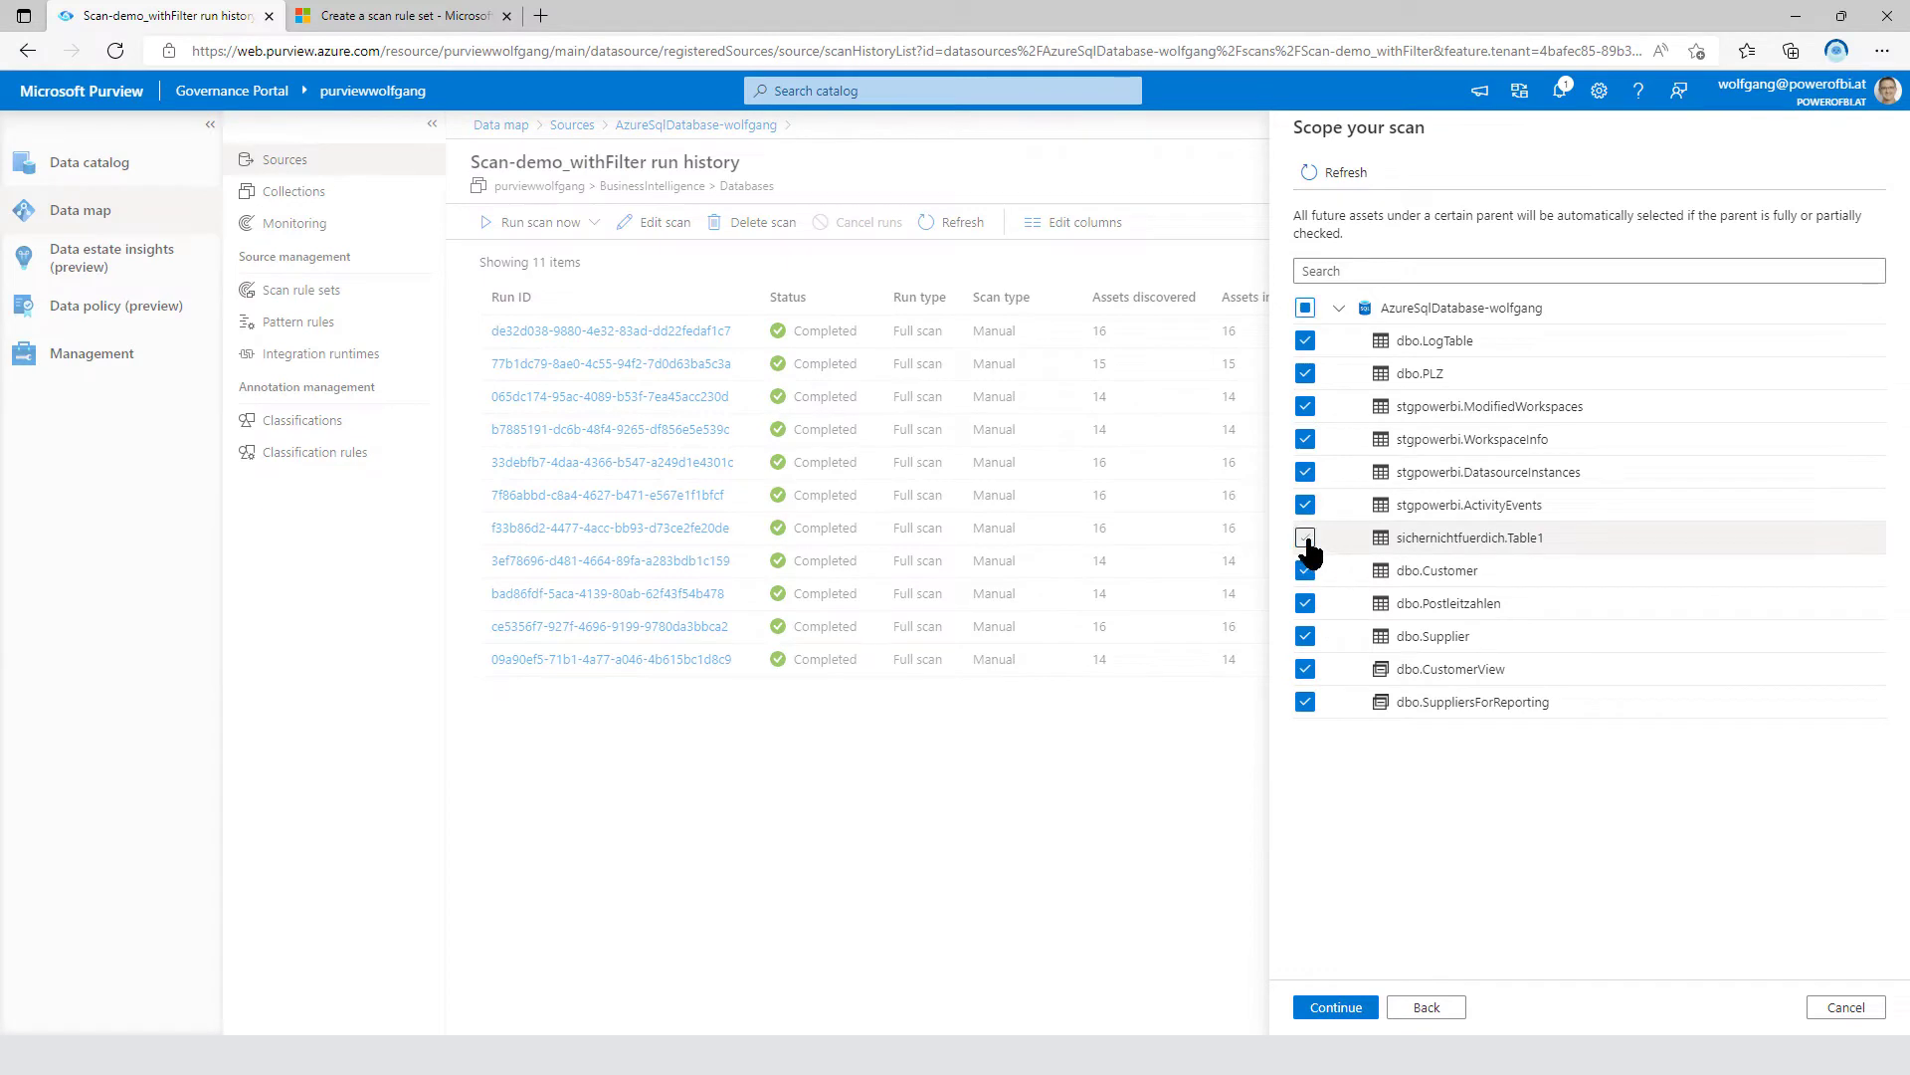
click(1306, 538)
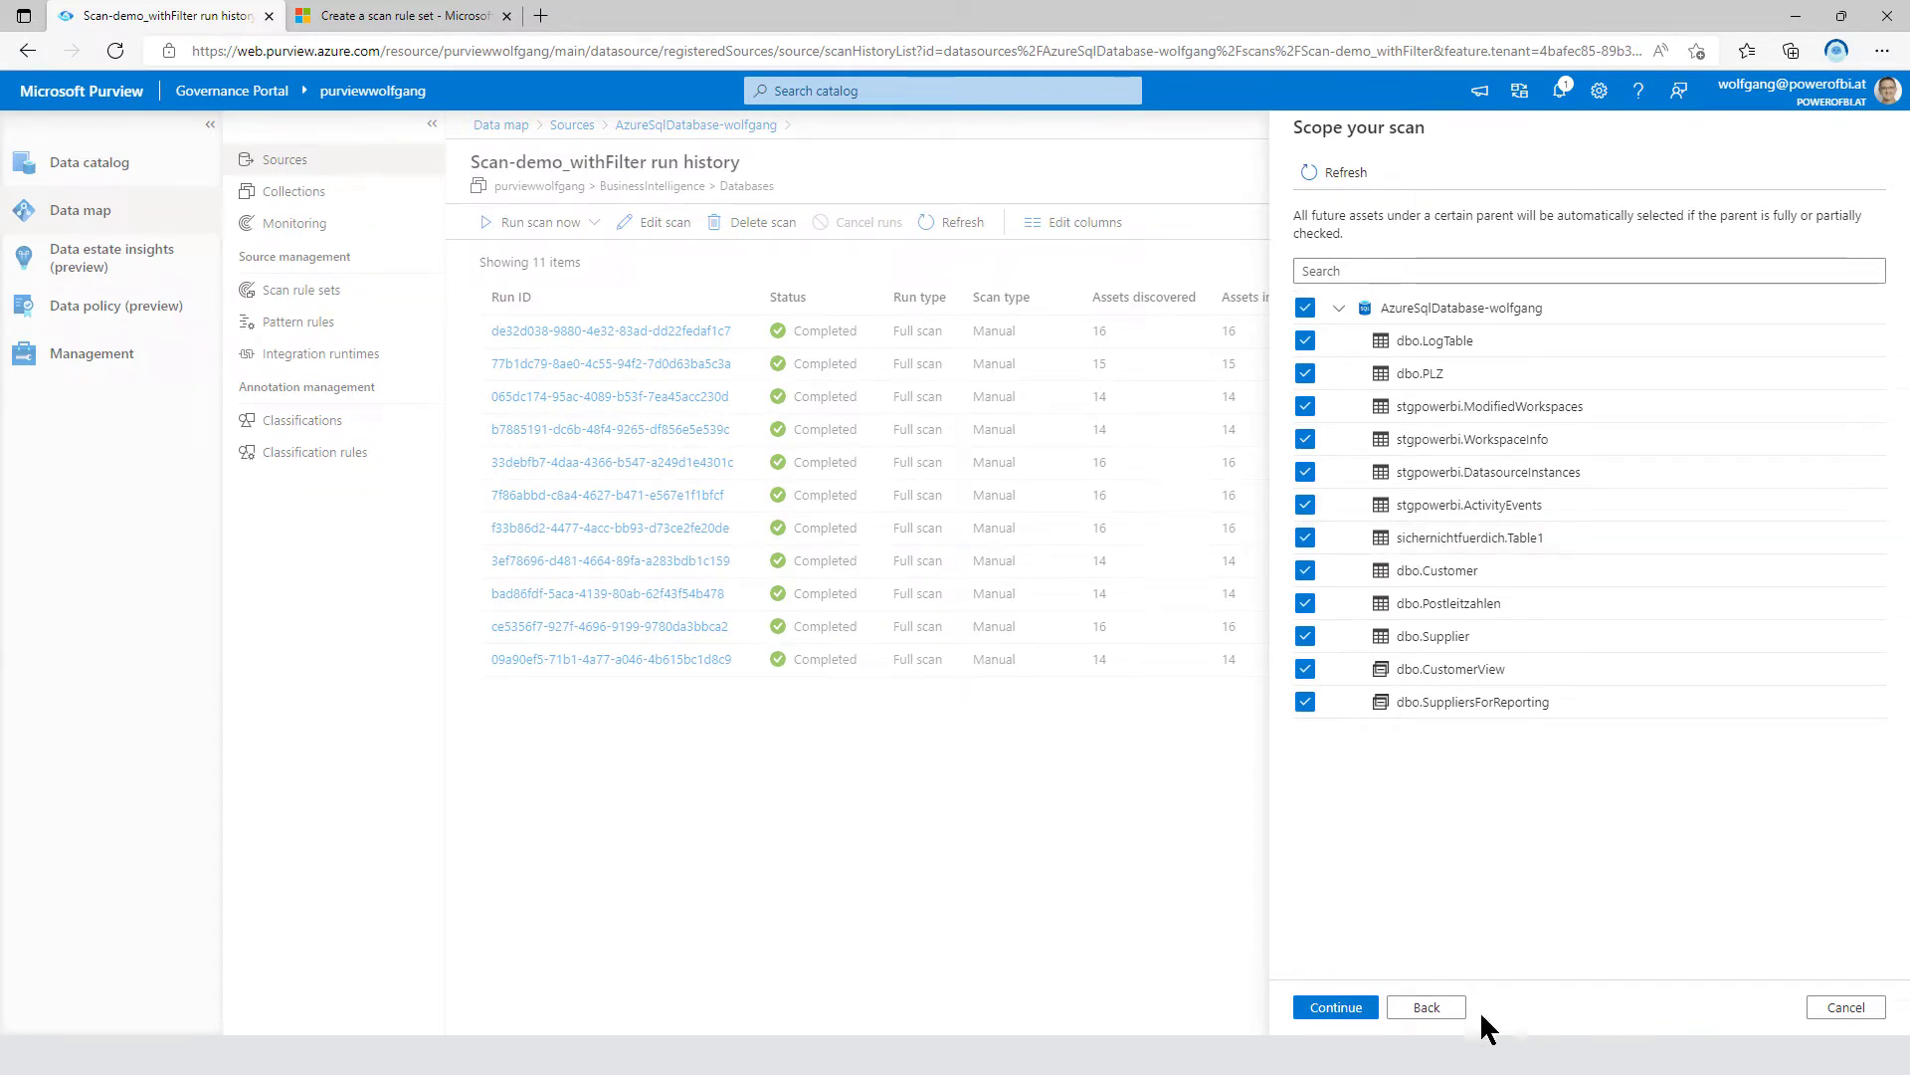
- Leave the scan settings without saving and go to the Scan rule sets list
click(1816, 1008)
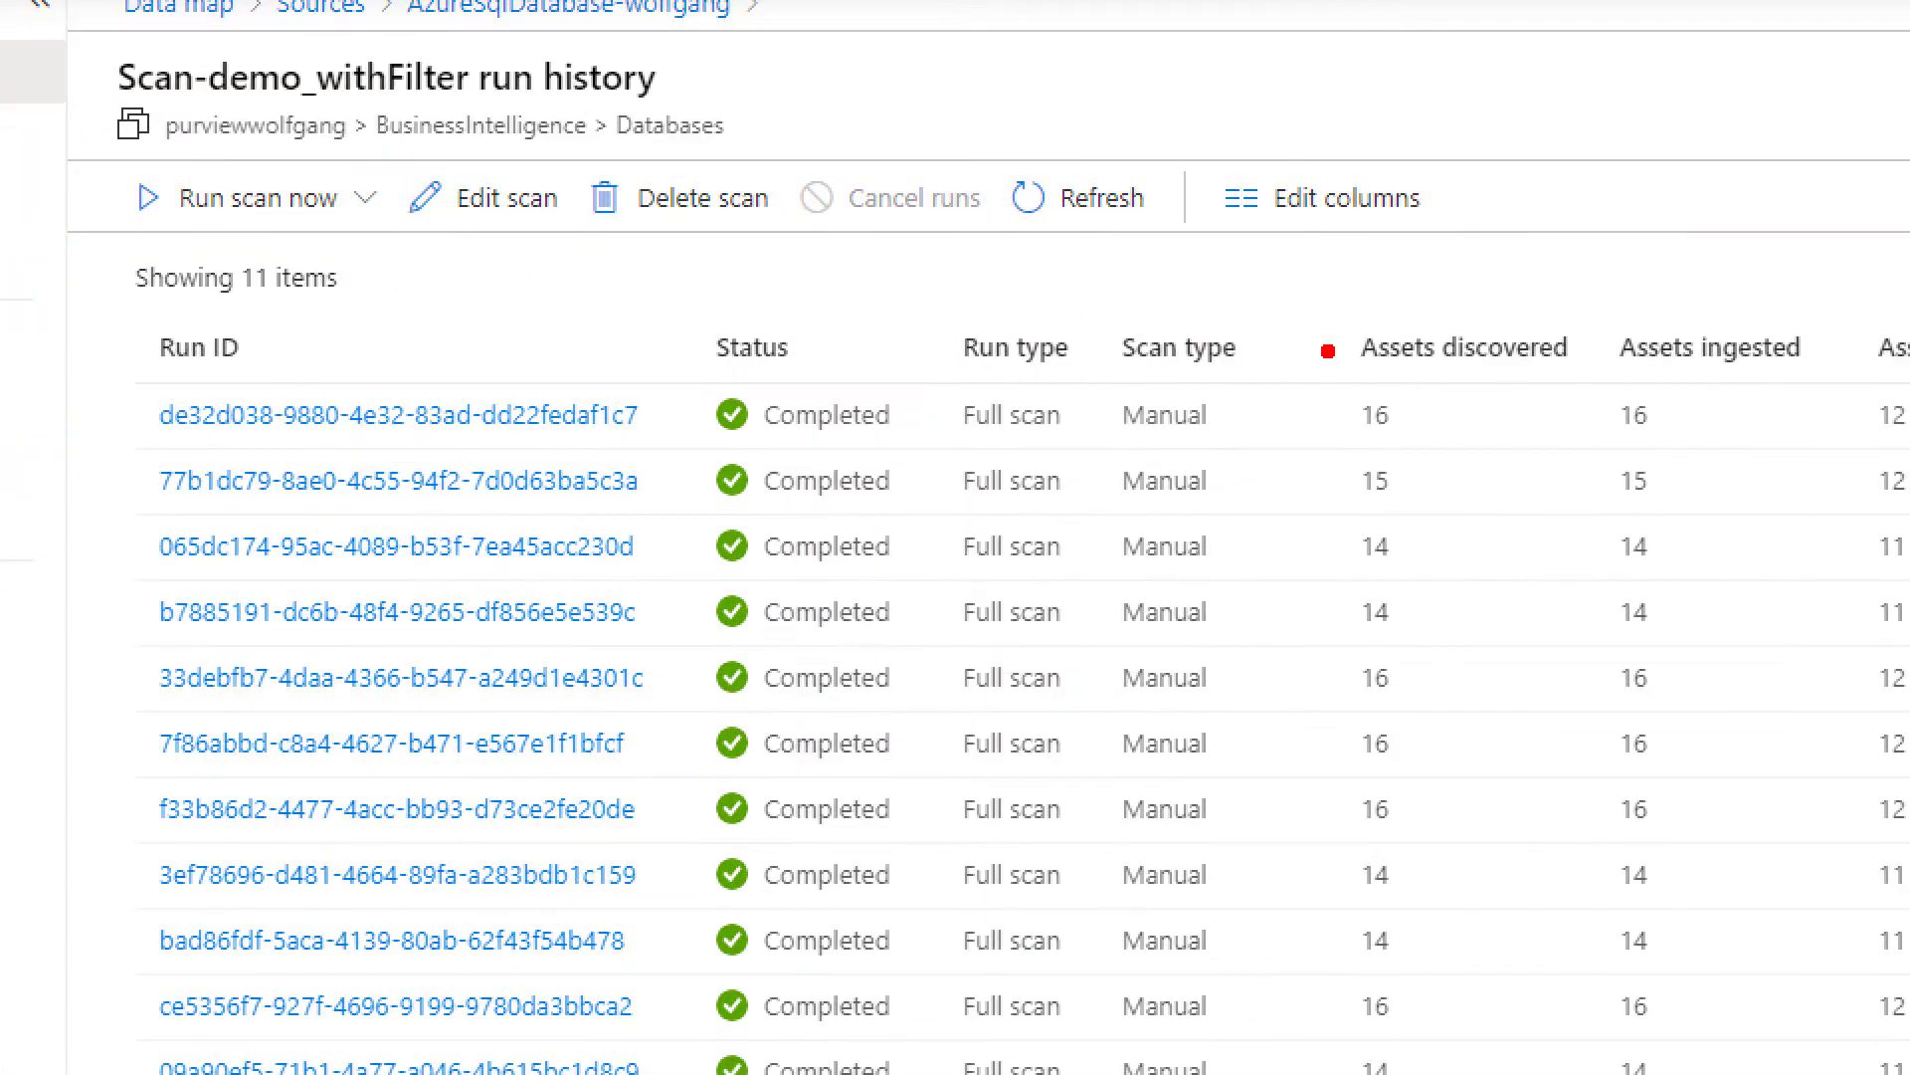
mouse_move(1315, 312)
mouse_down()
mouse_move(1373, 409)
mouse_move(1512, 457)
mouse_up()
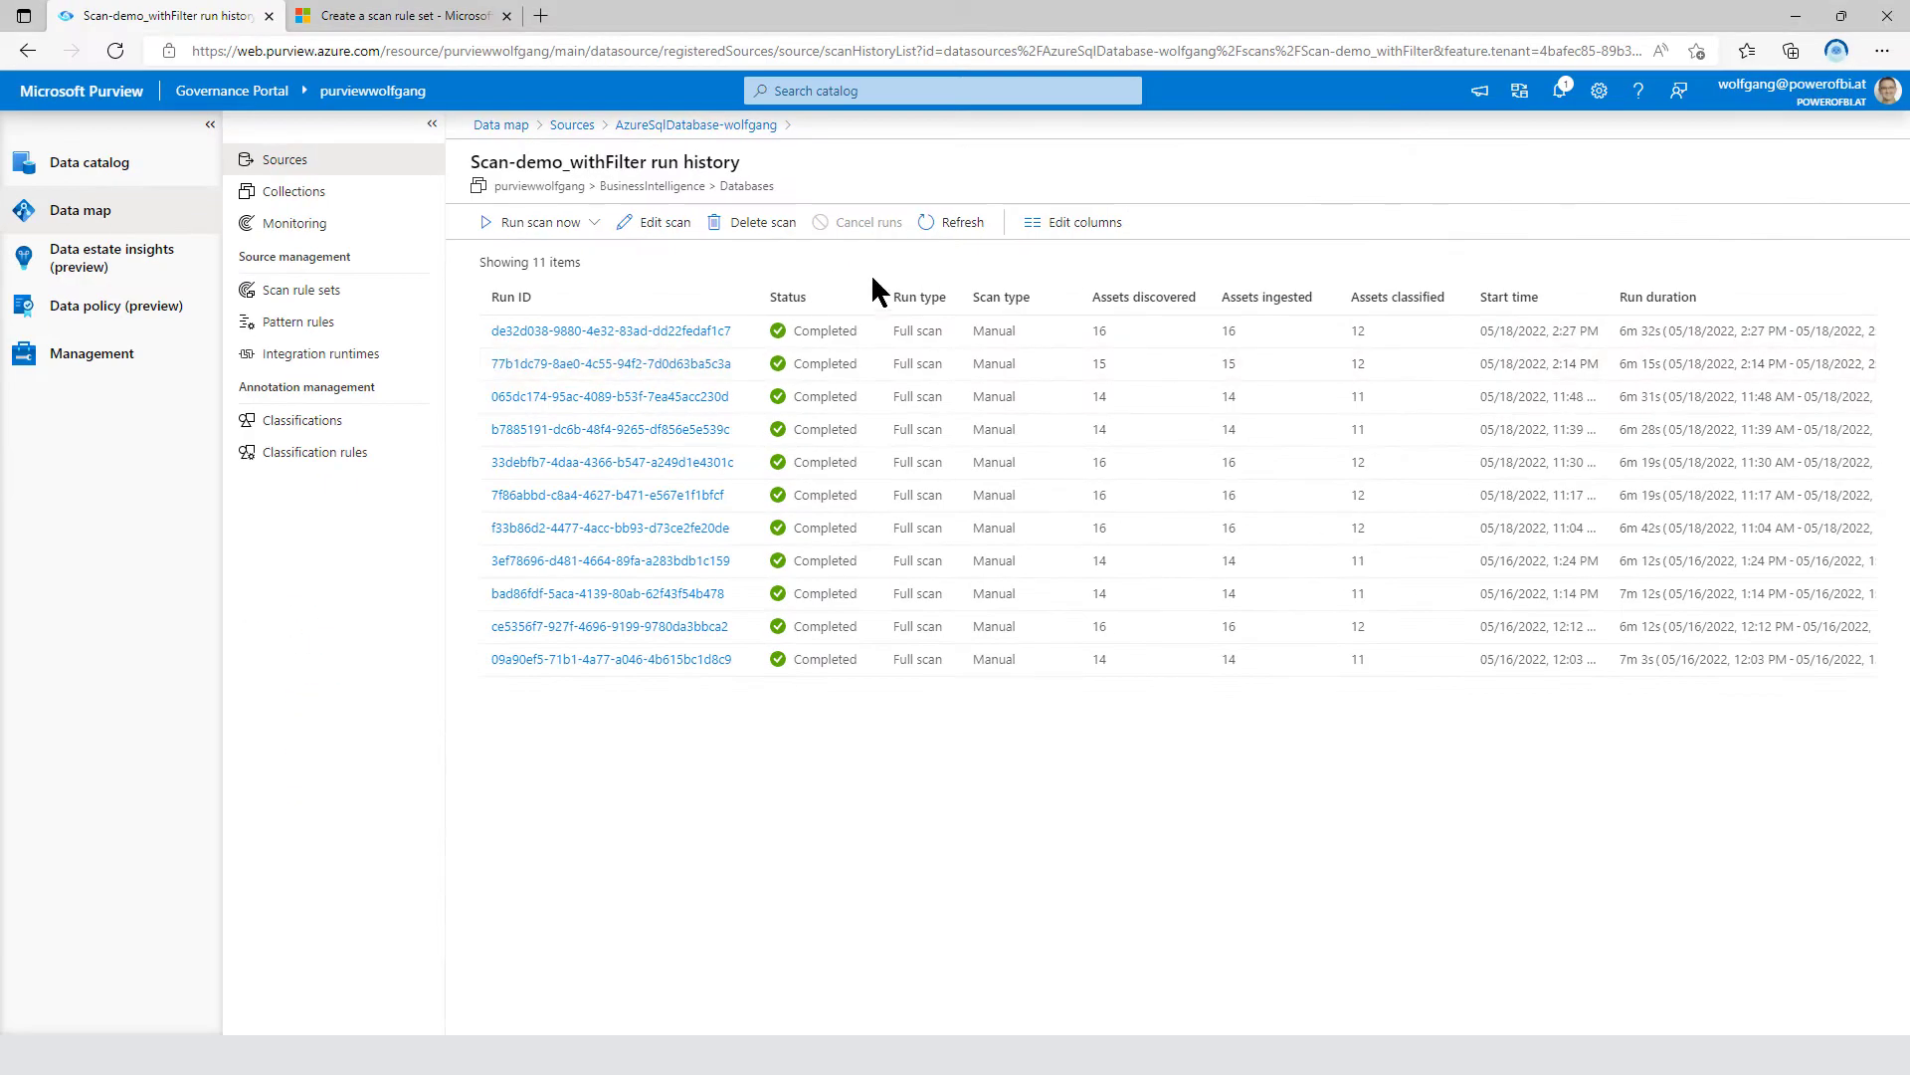
click(303, 290)
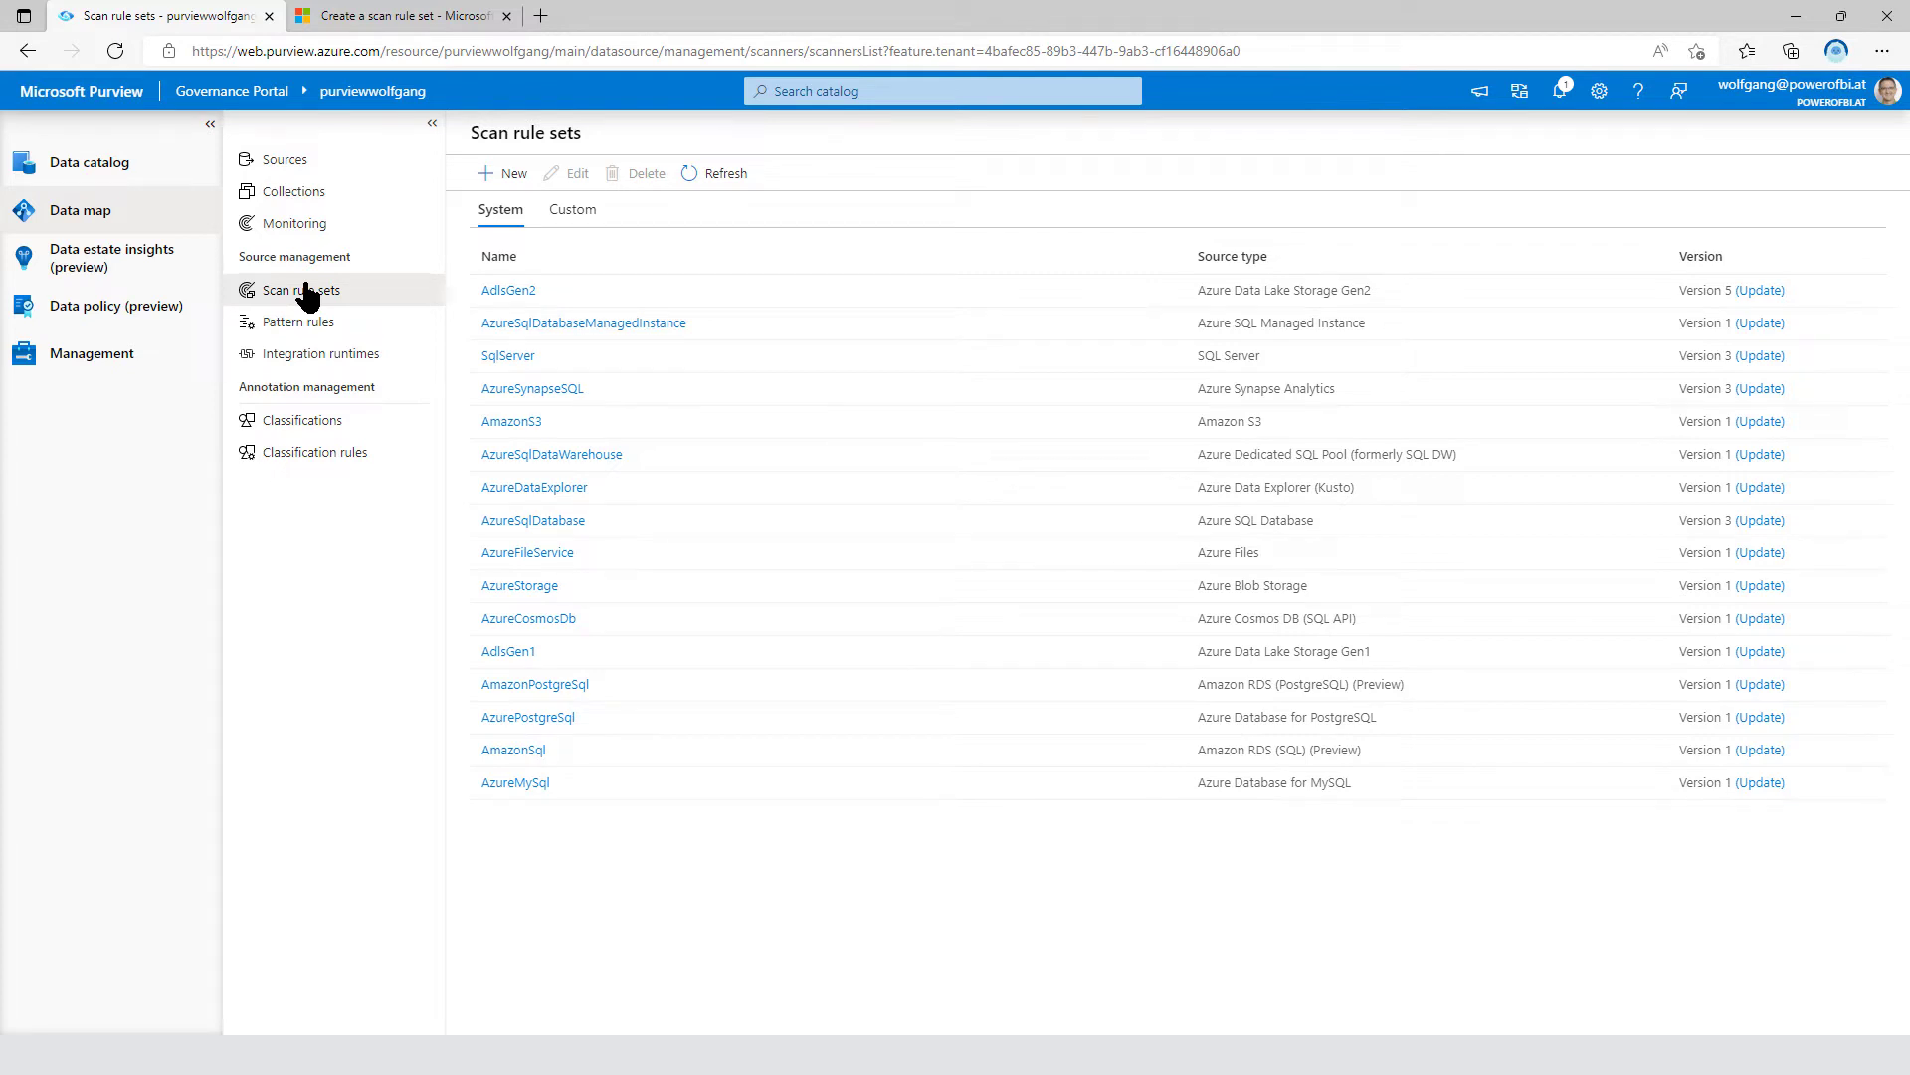
- Edit the custom AzureSQL_CustomScanRuleSet_withExclusionFilter rule set through to its Ignore patterns step
click(574, 212)
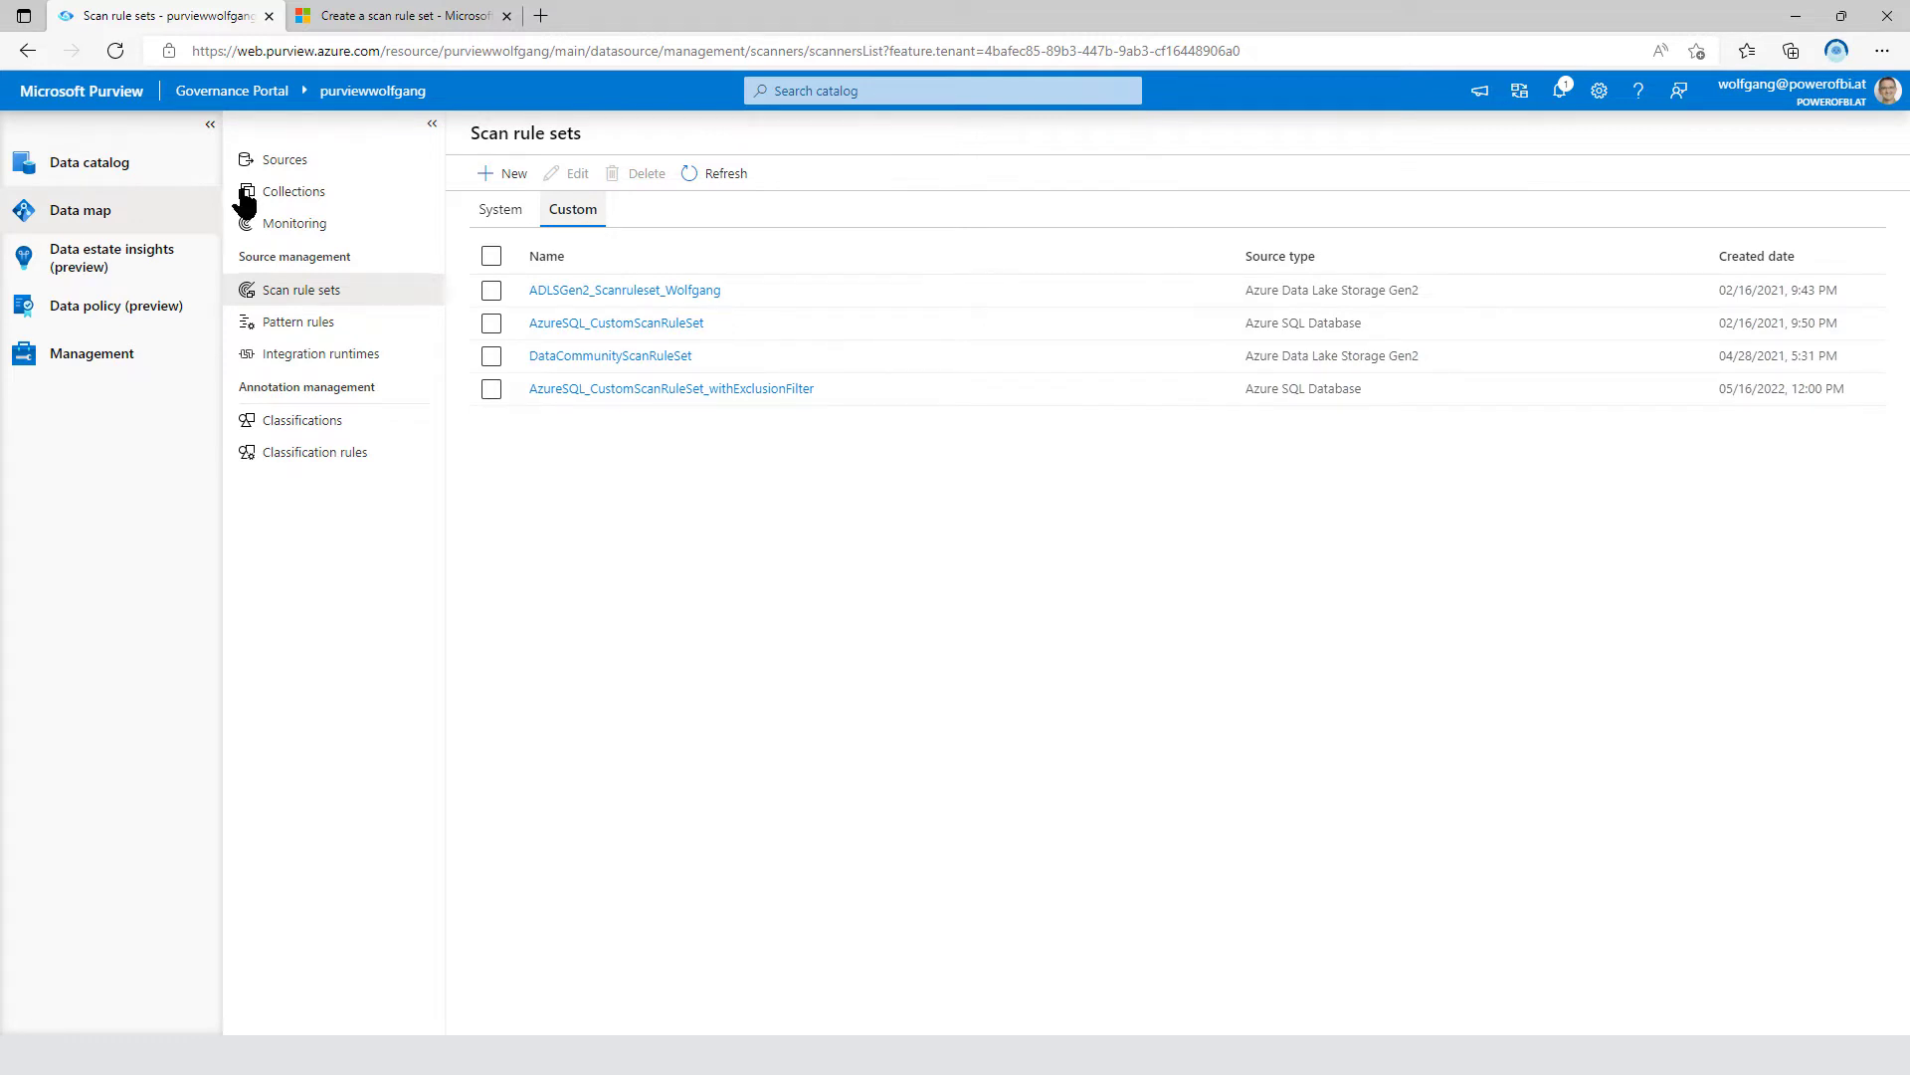
click(491, 387)
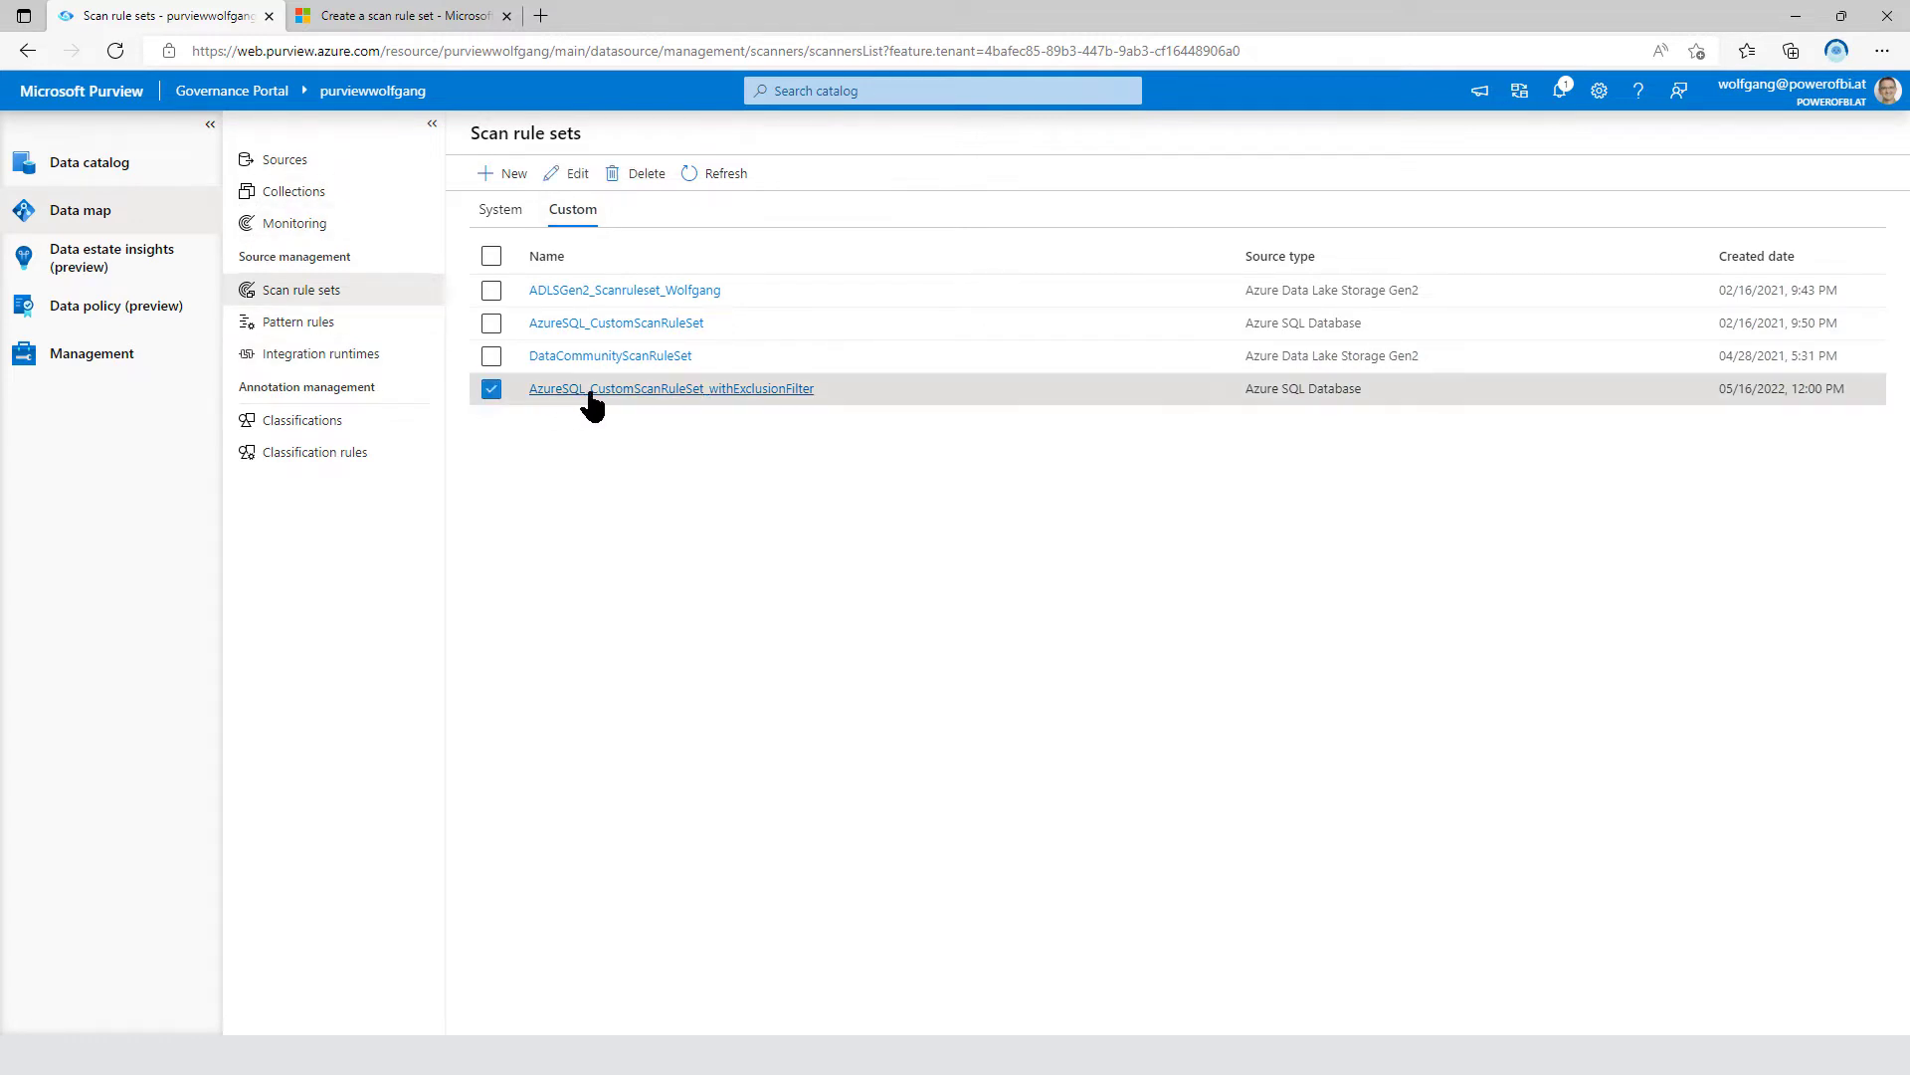
click(572, 175)
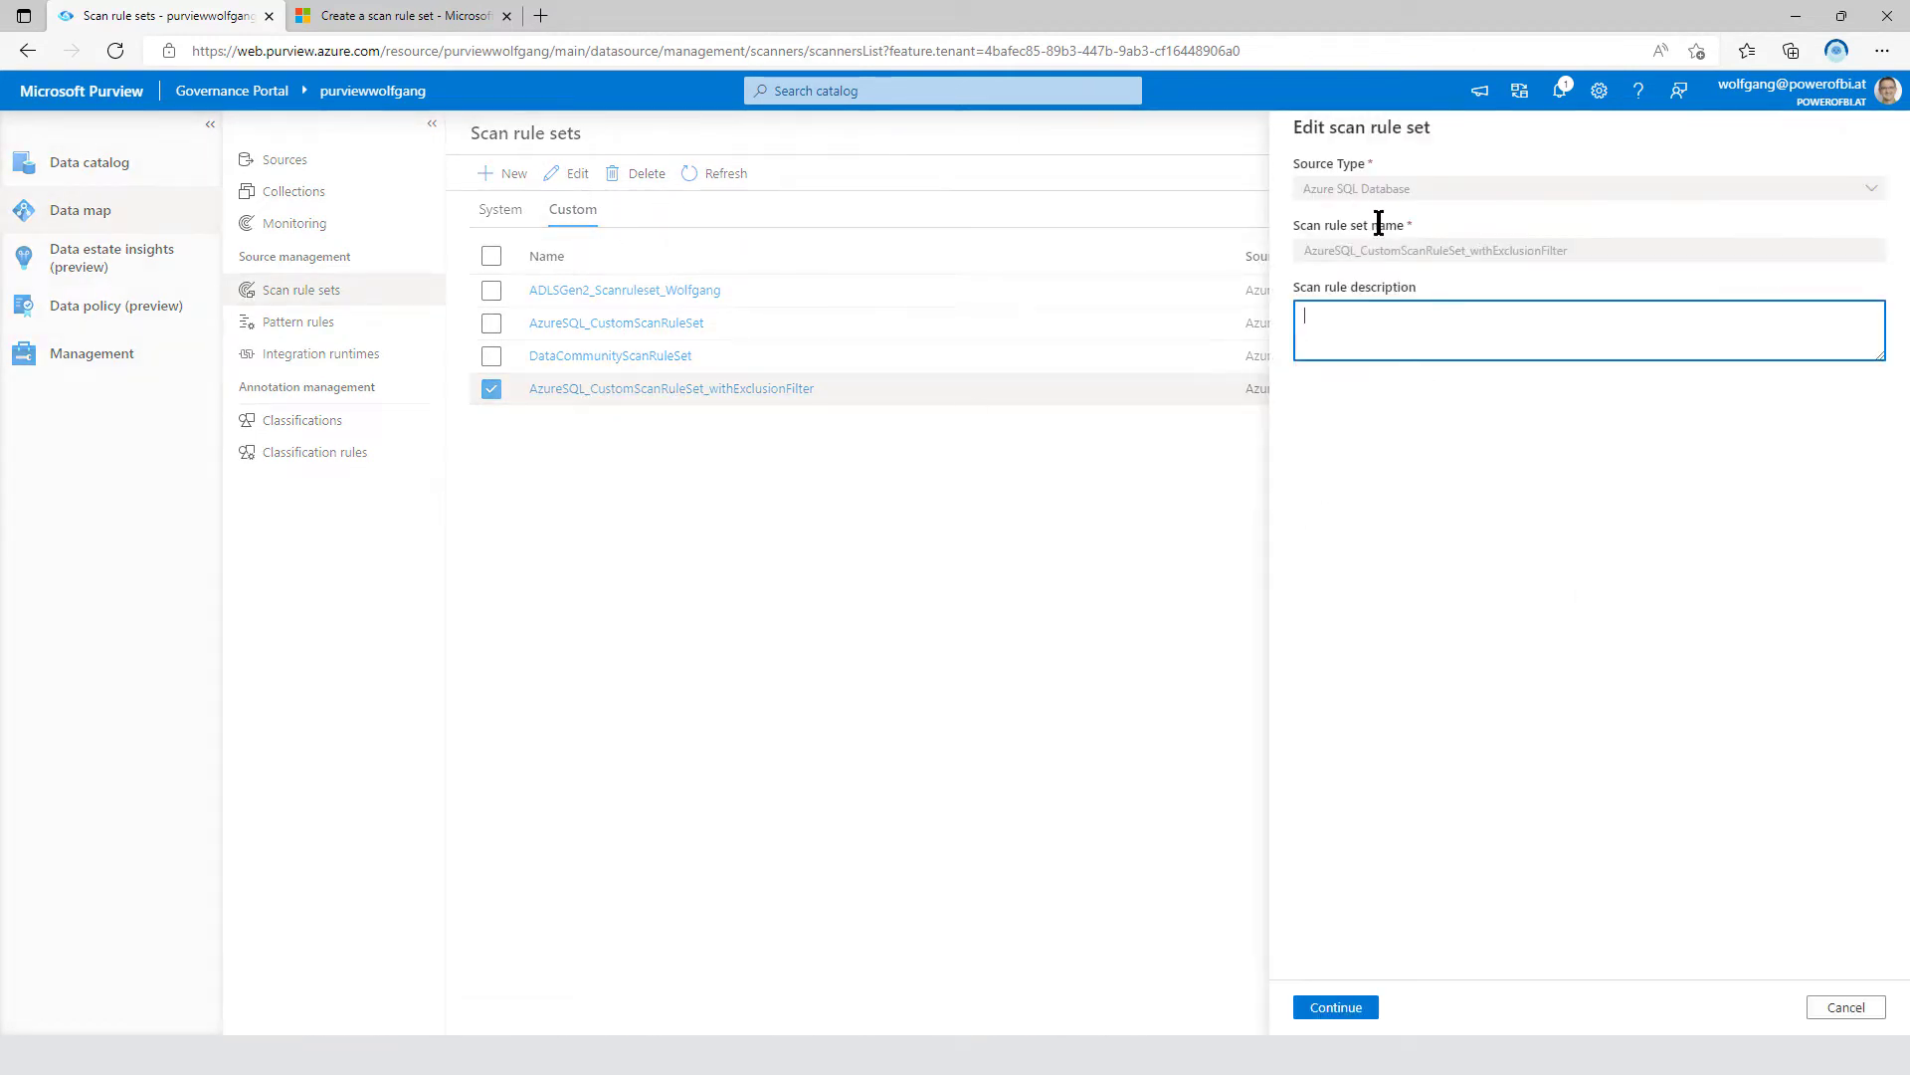
click(1336, 1005)
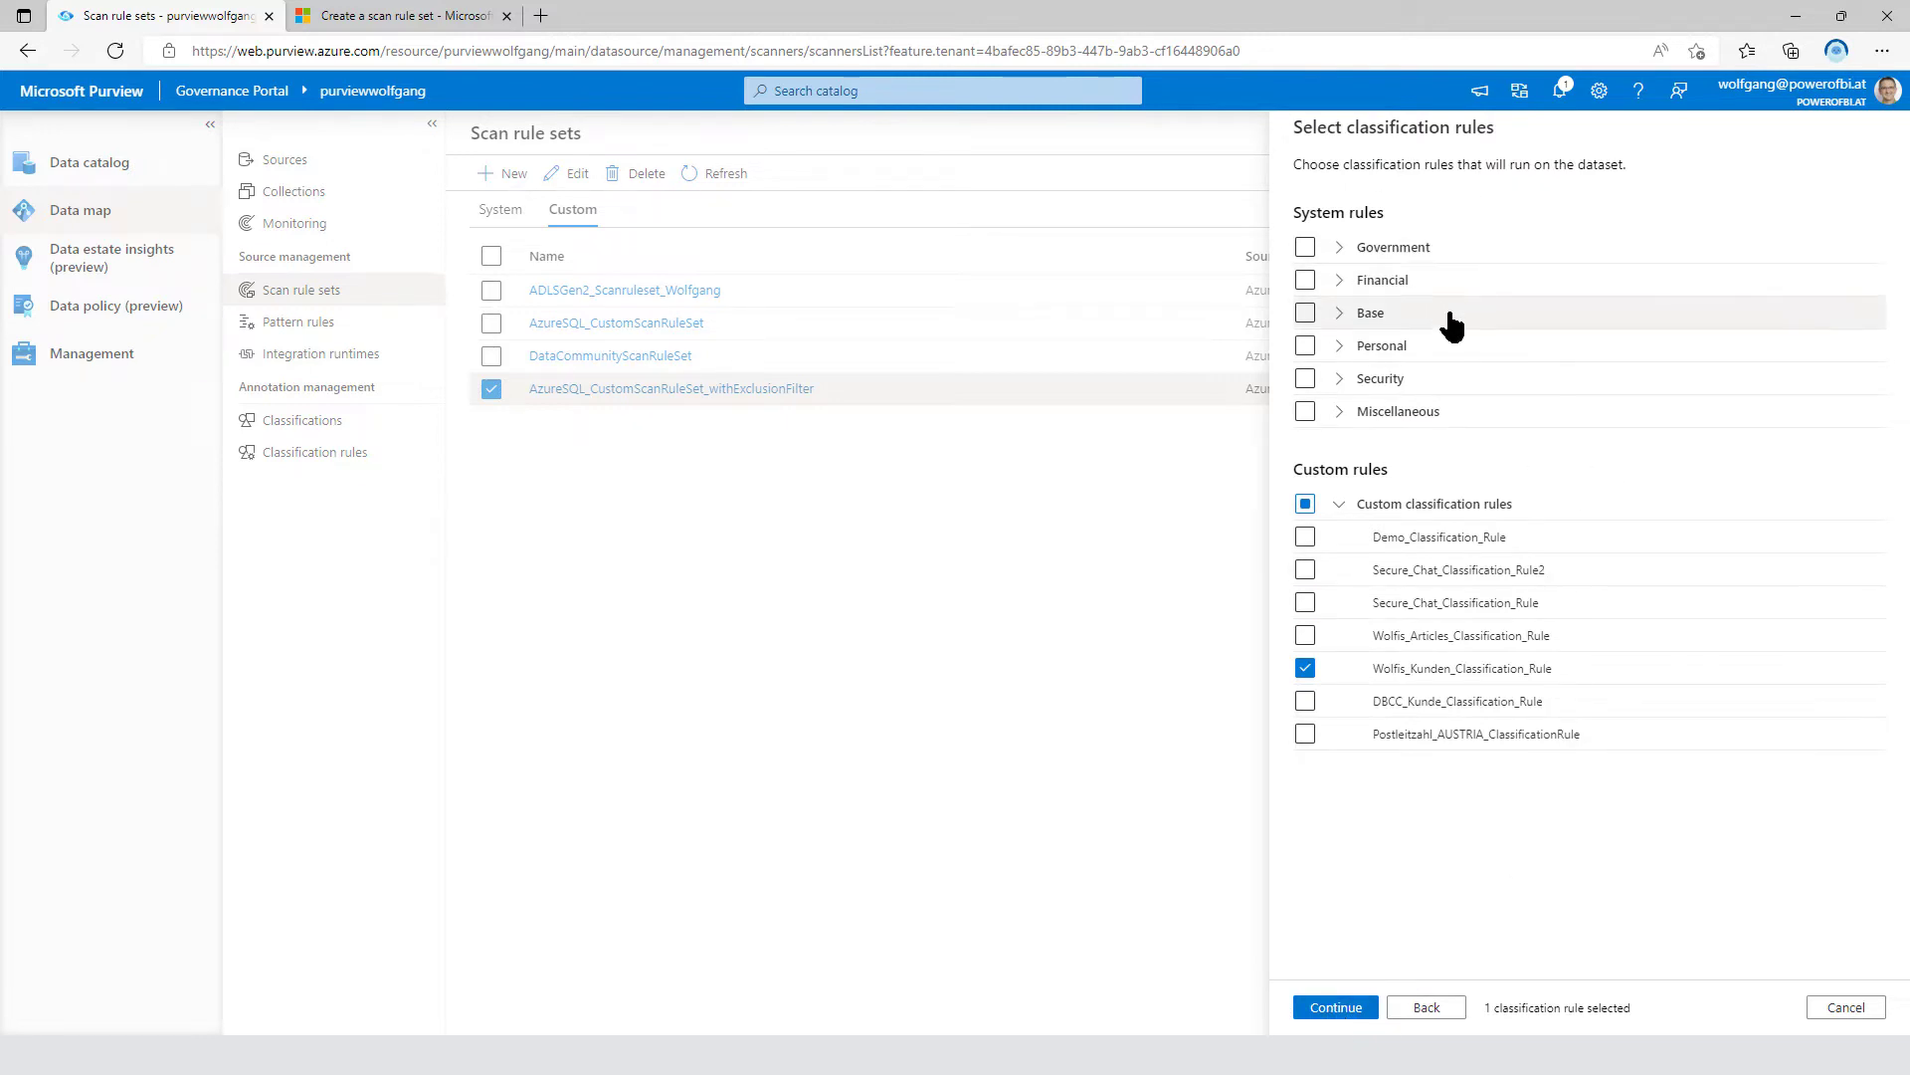
click(1329, 1011)
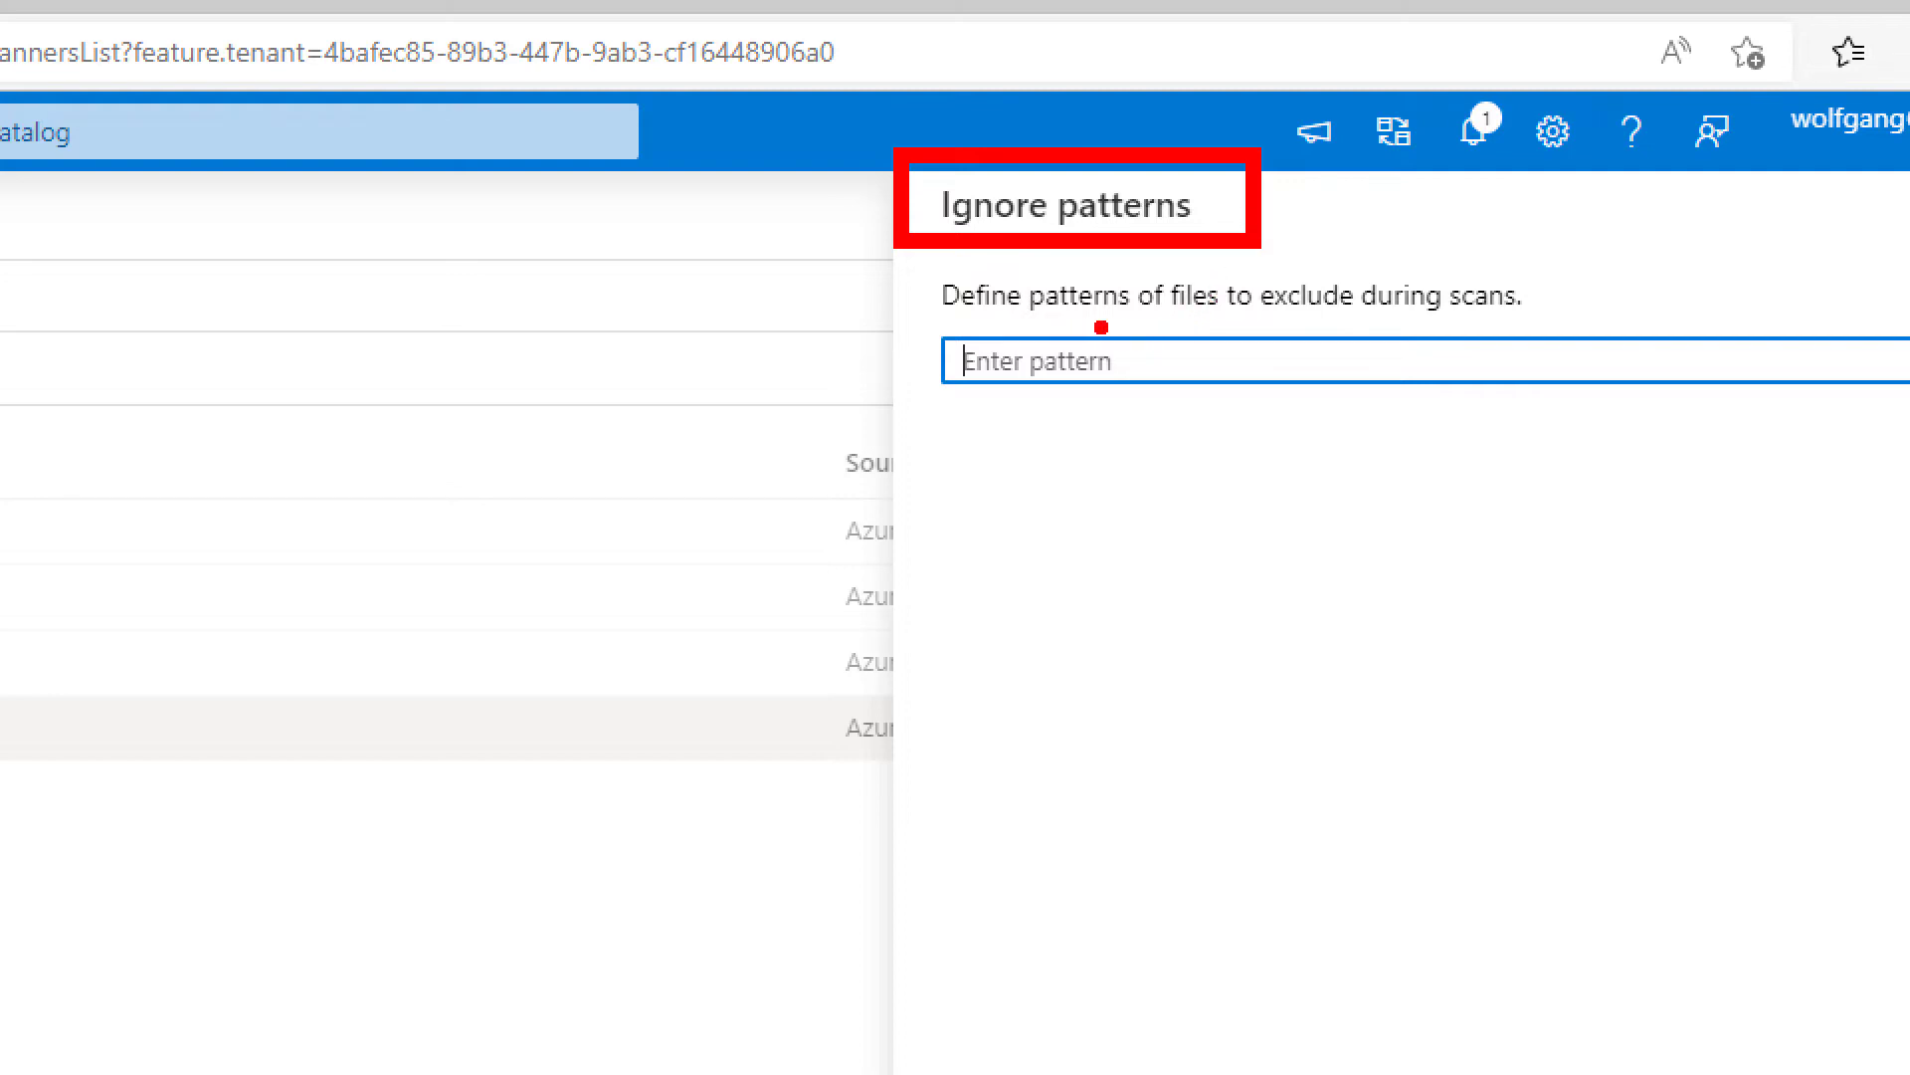
- Add sichernichtfuerdich as an ignore pattern in the exclusion-filter rule set and save it
drag(1165, 323, 1231, 321)
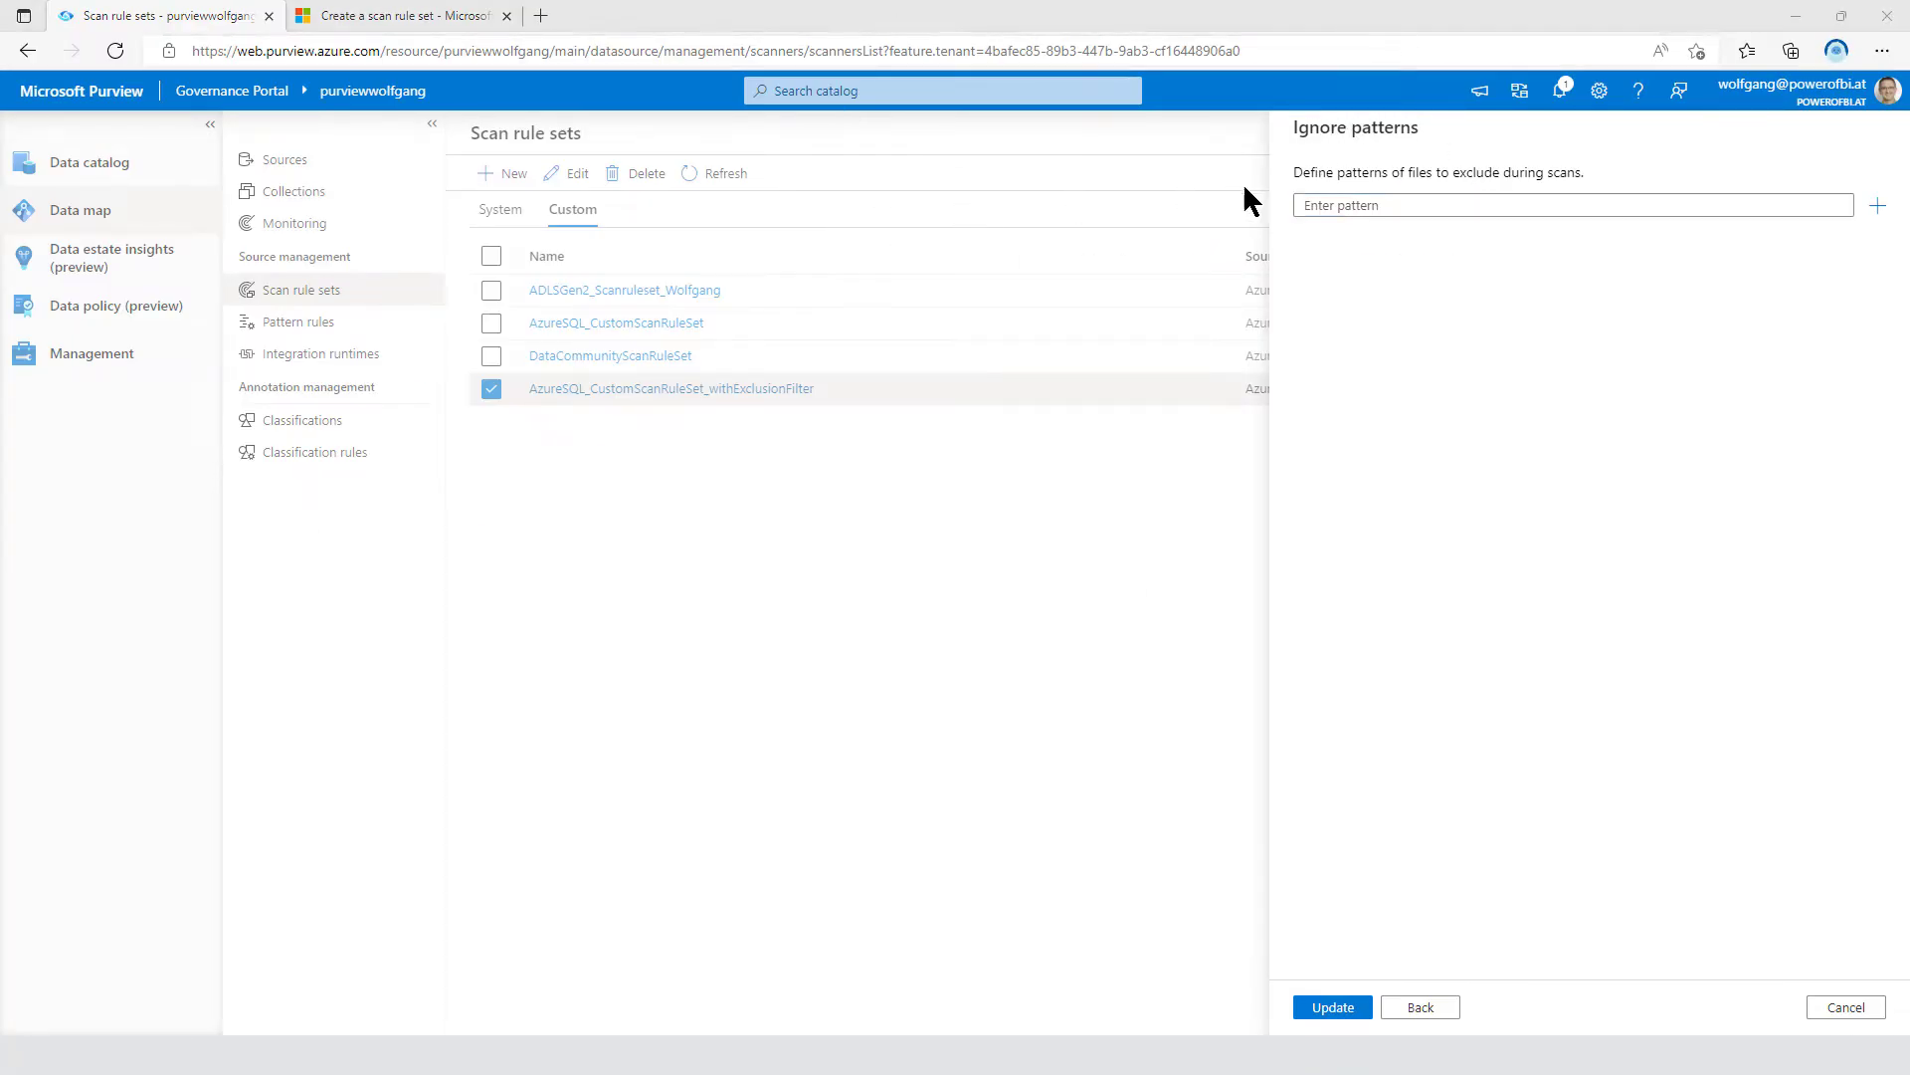
click(1328, 204)
text(sichernichtfuerdich)
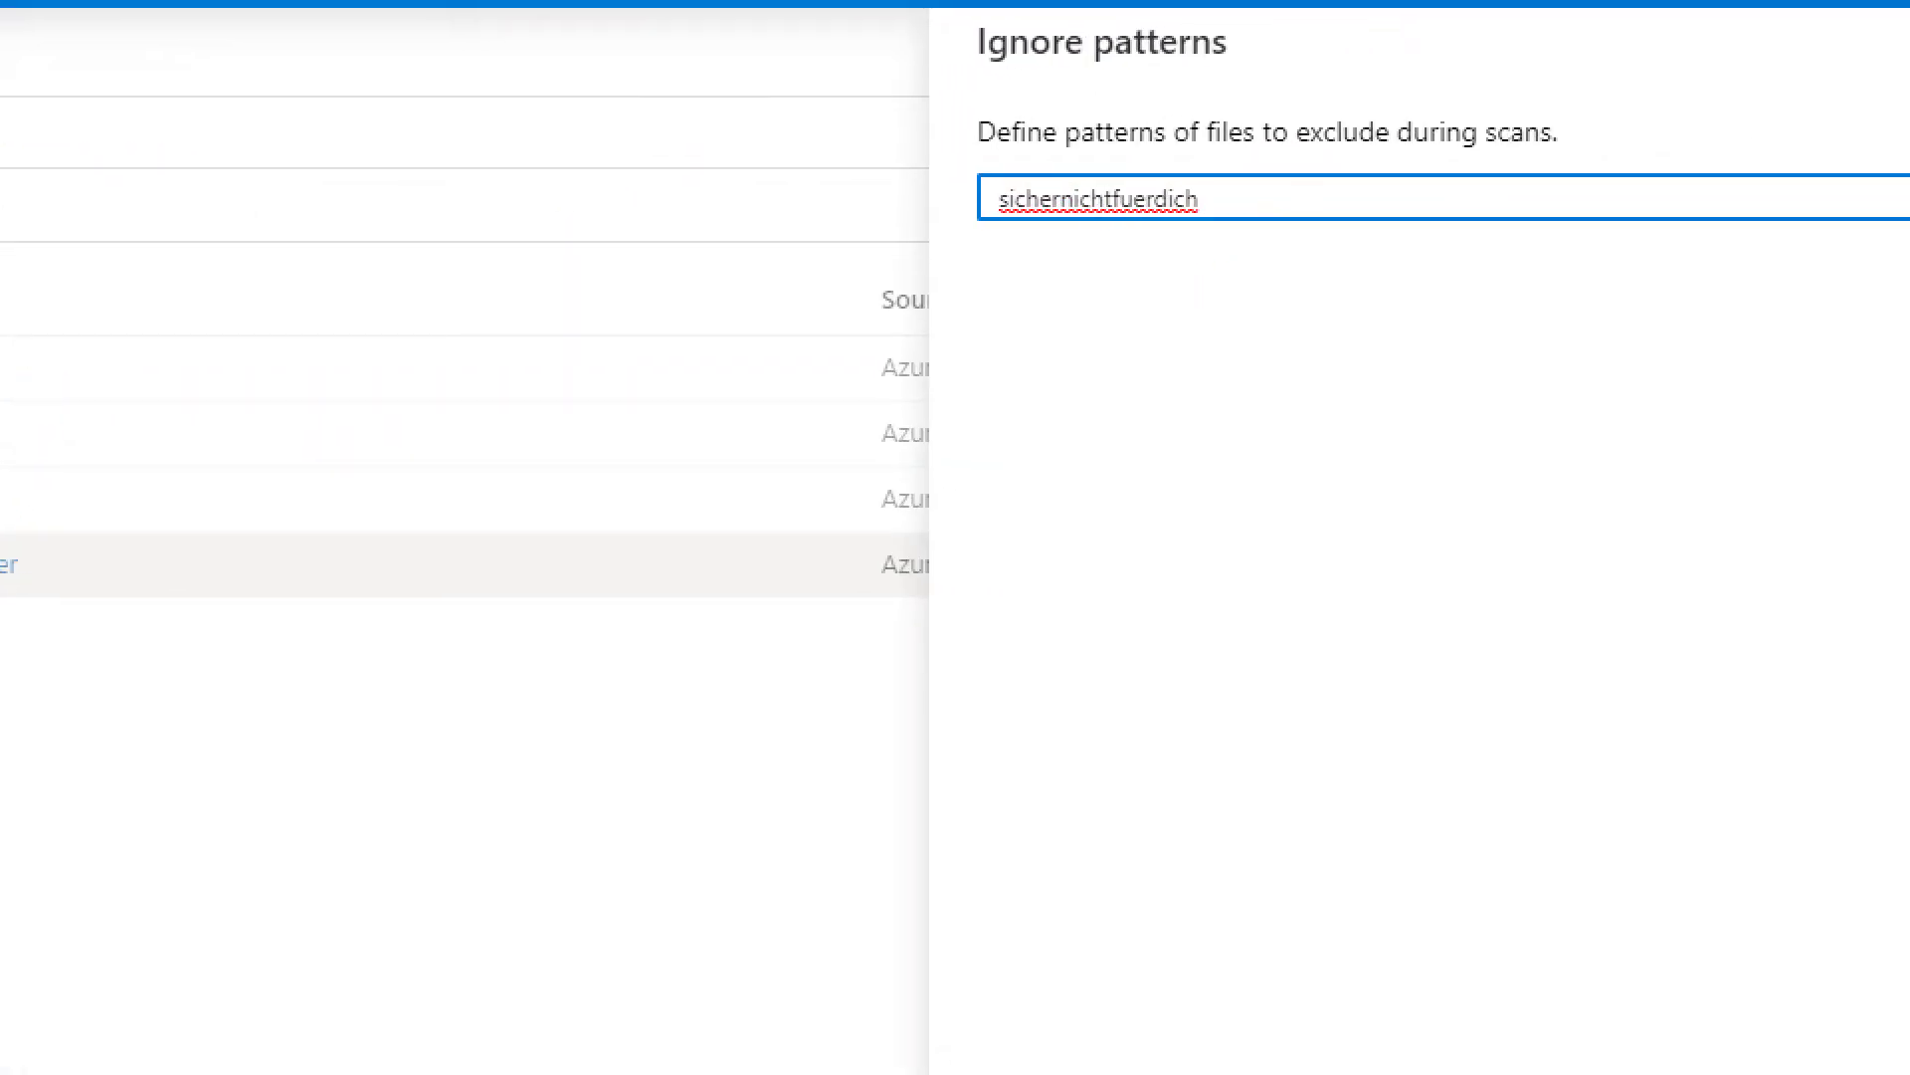
drag(1909, 131, 1909, 412)
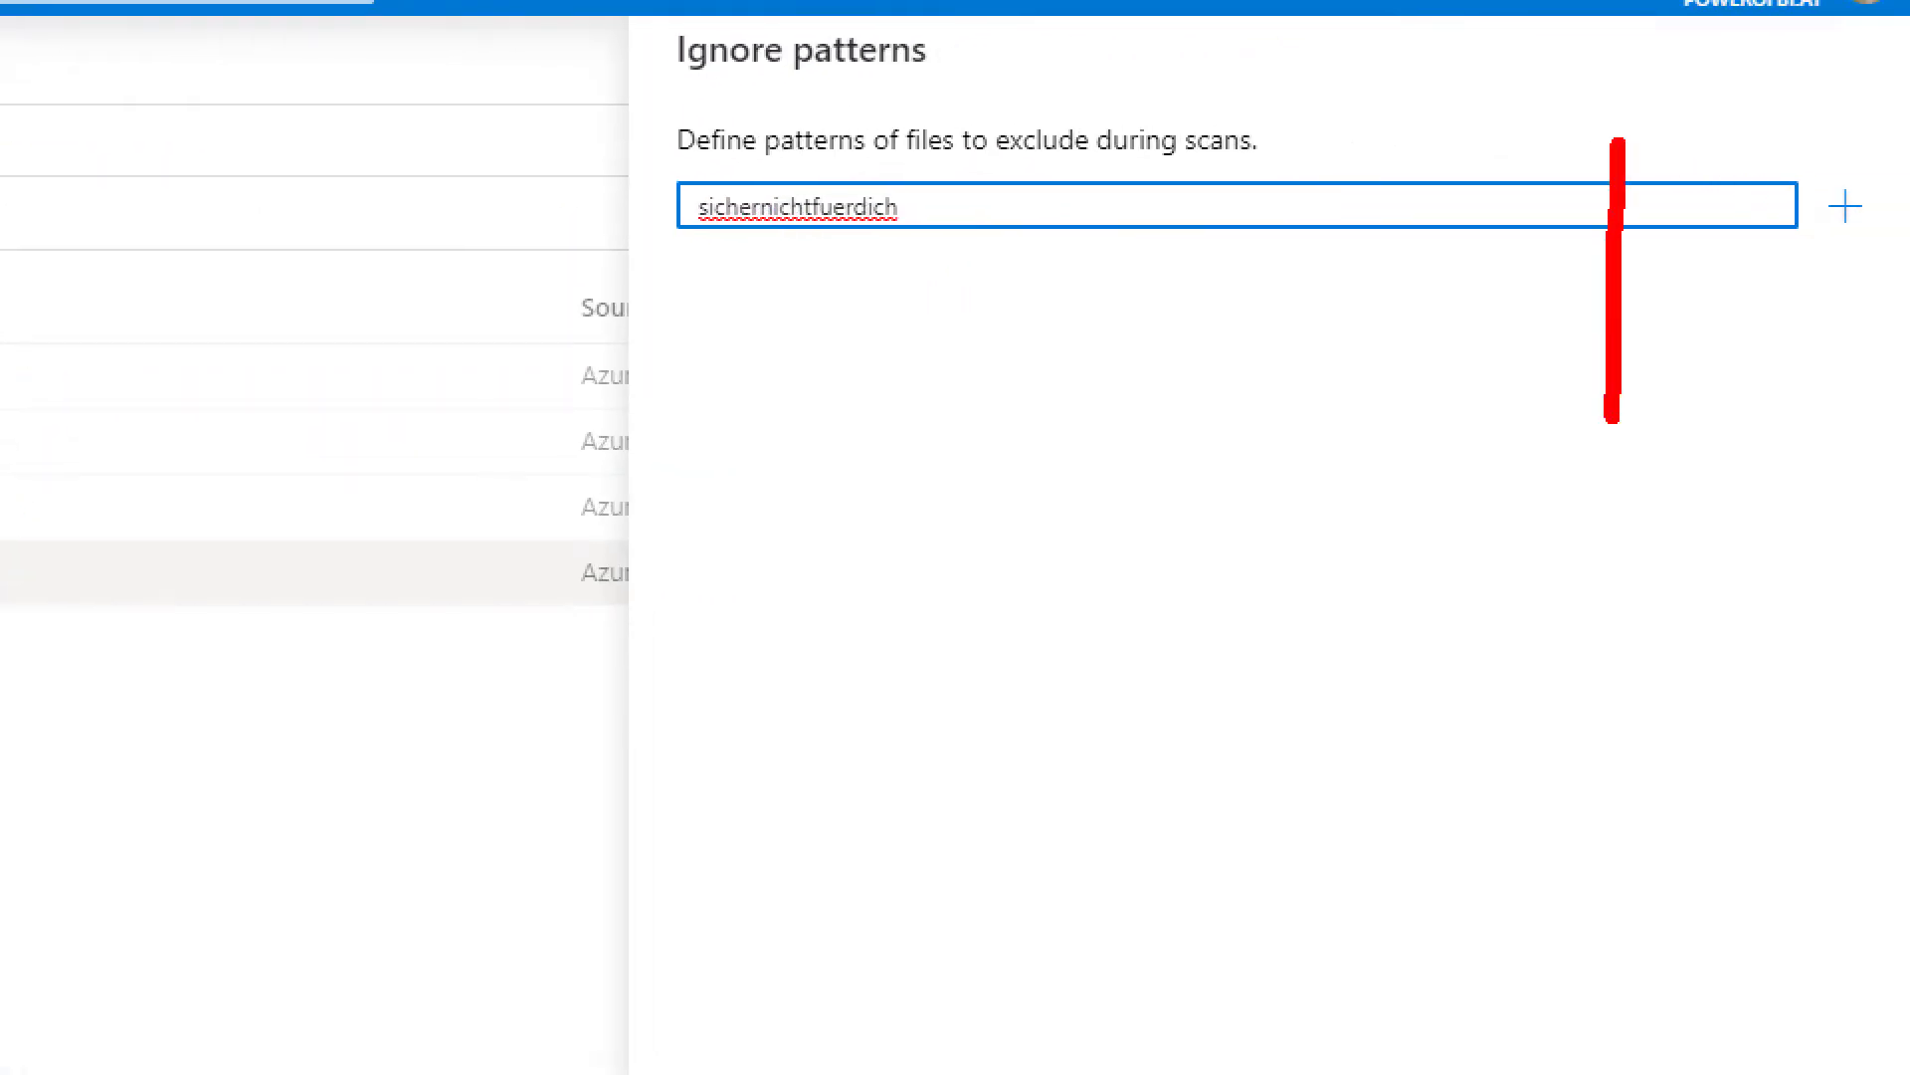
mouse_move(1582, 379)
mouse_down()
mouse_move(1599, 480)
mouse_move(1680, 386)
mouse_up()
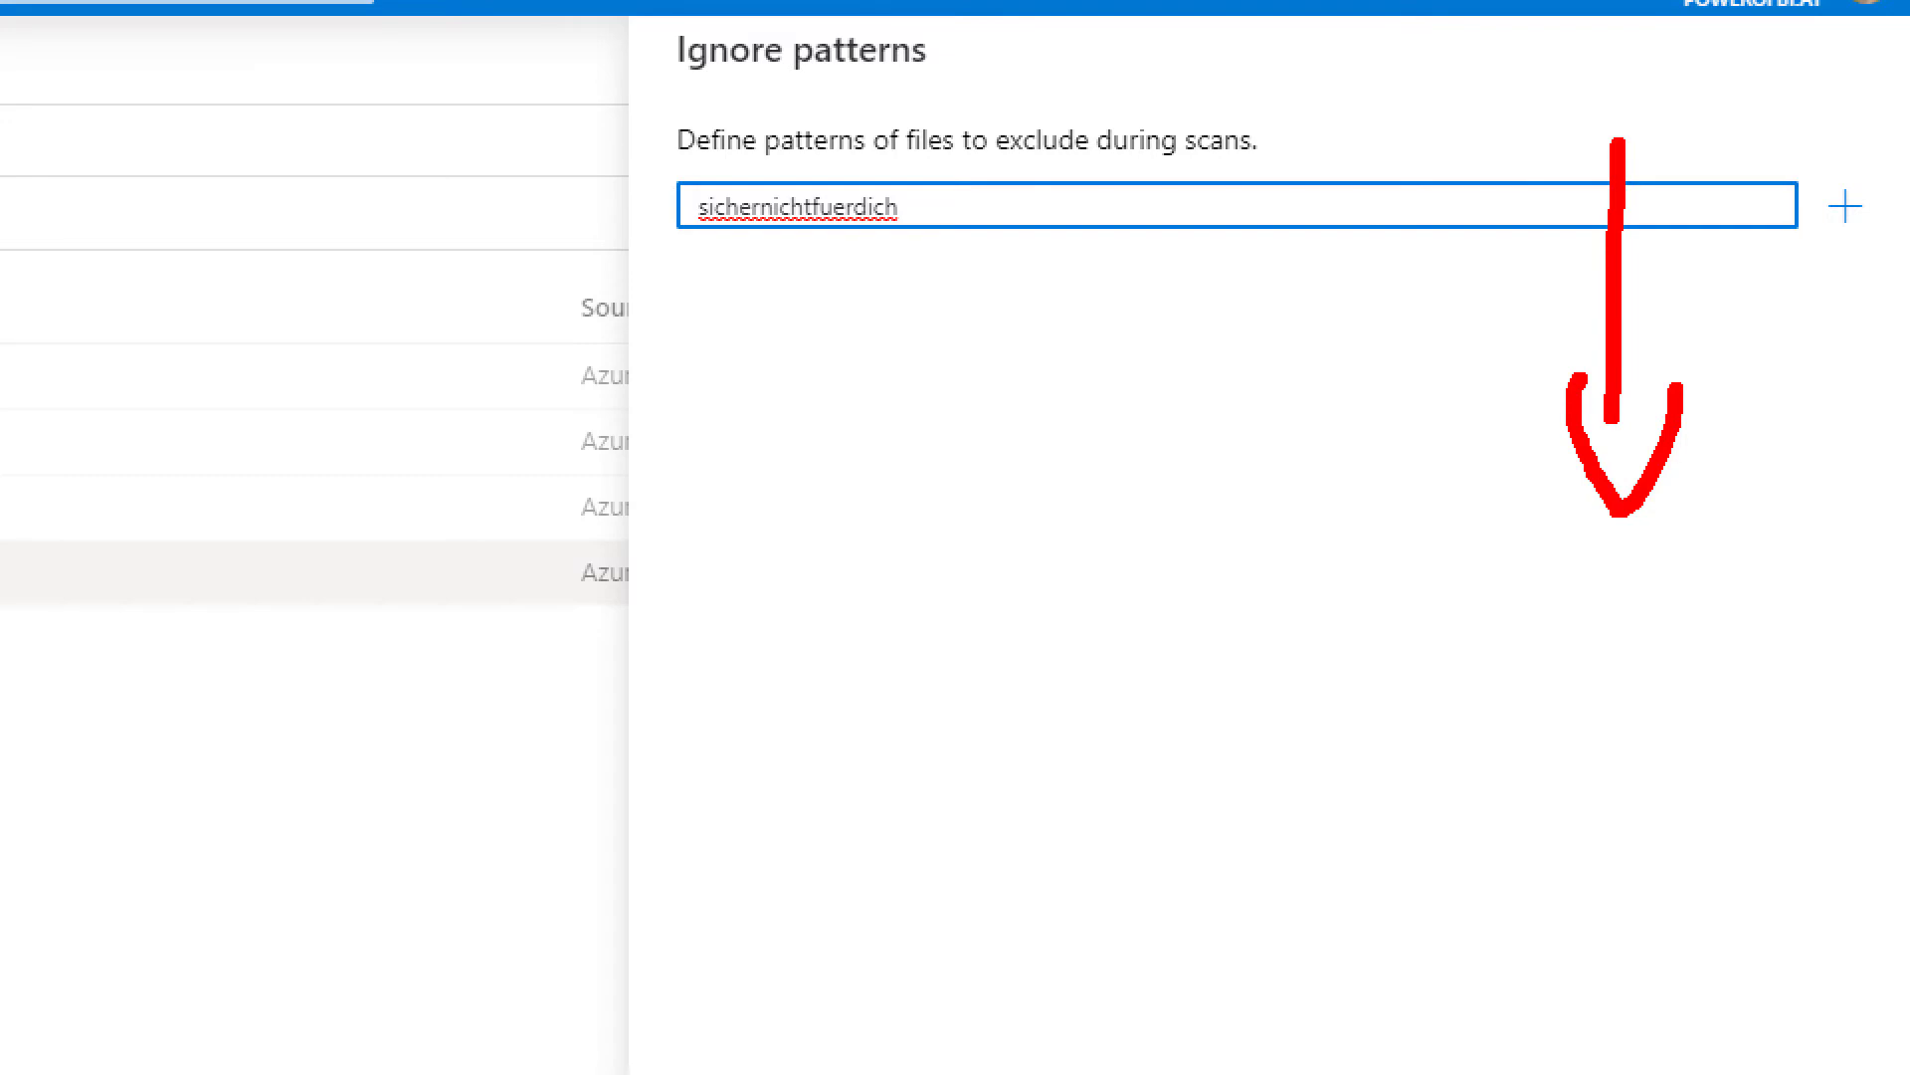
key(Escape)
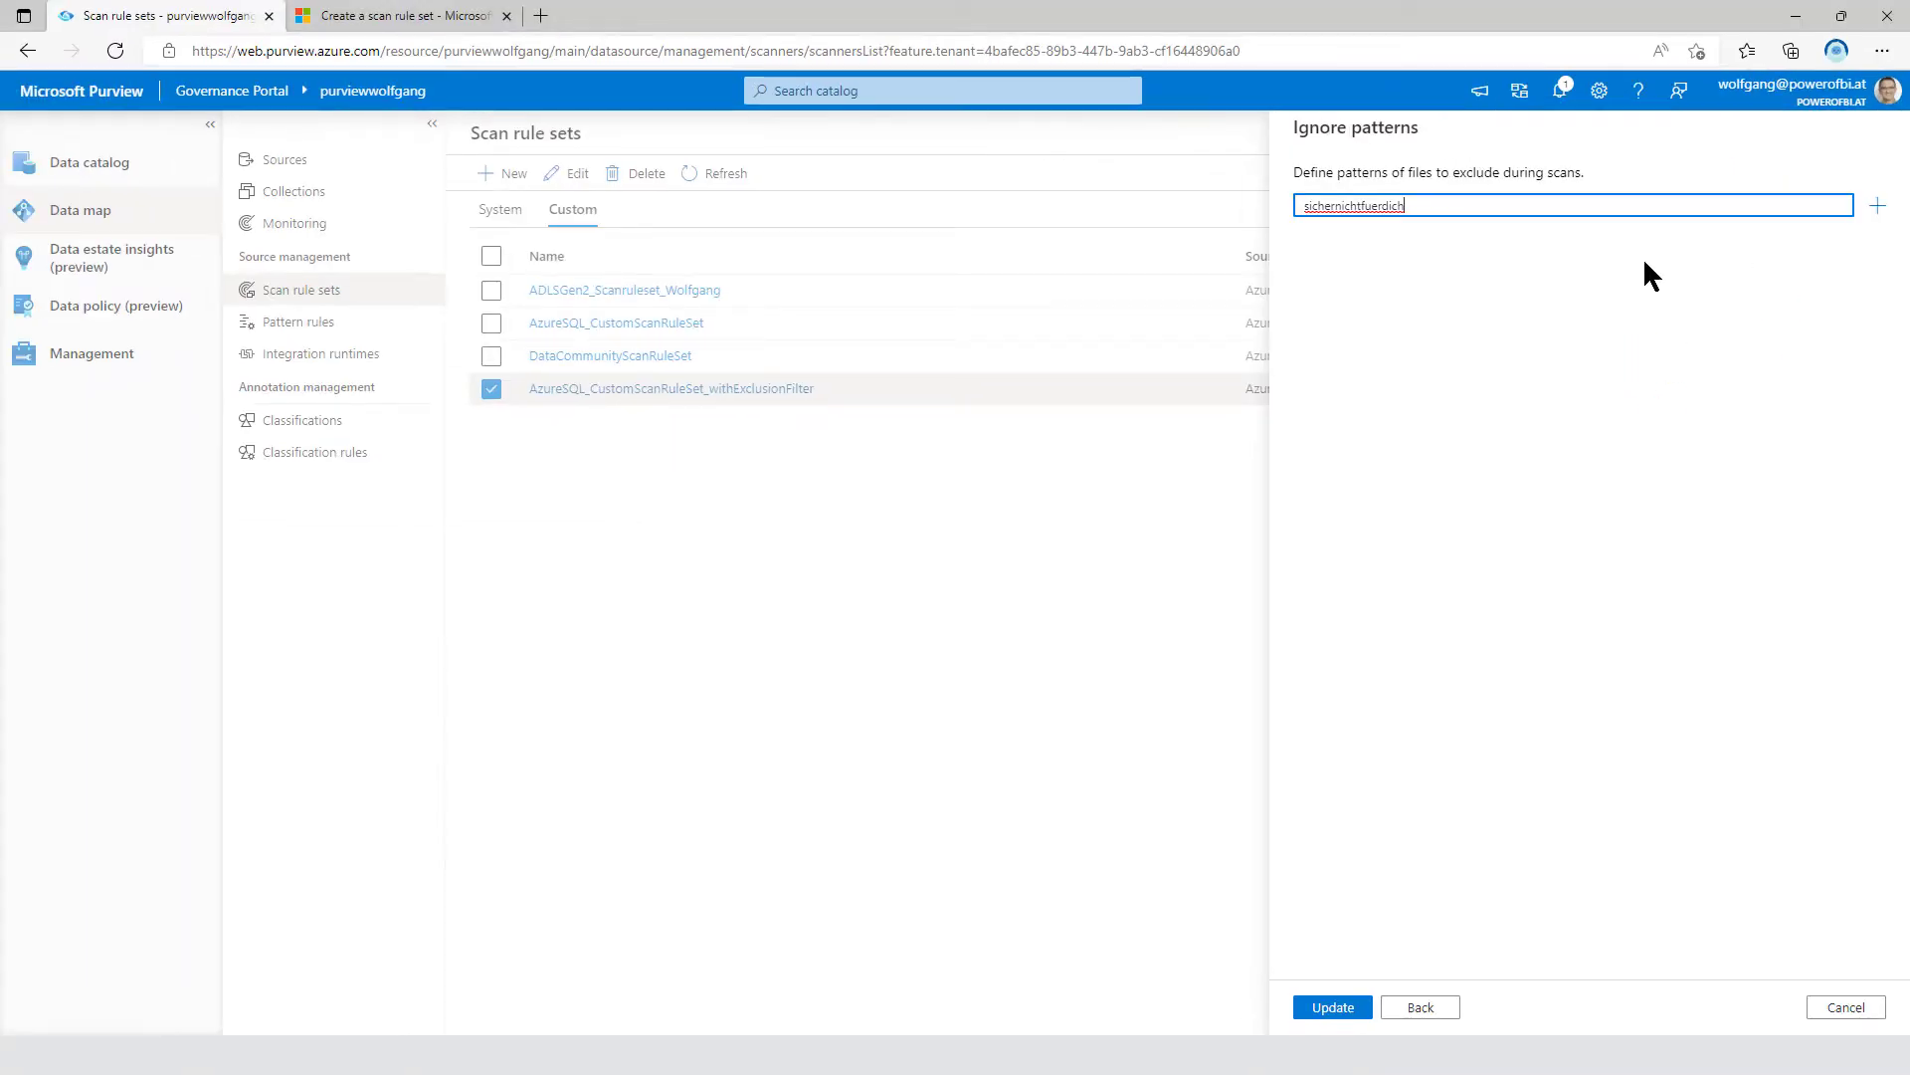
click(1332, 1008)
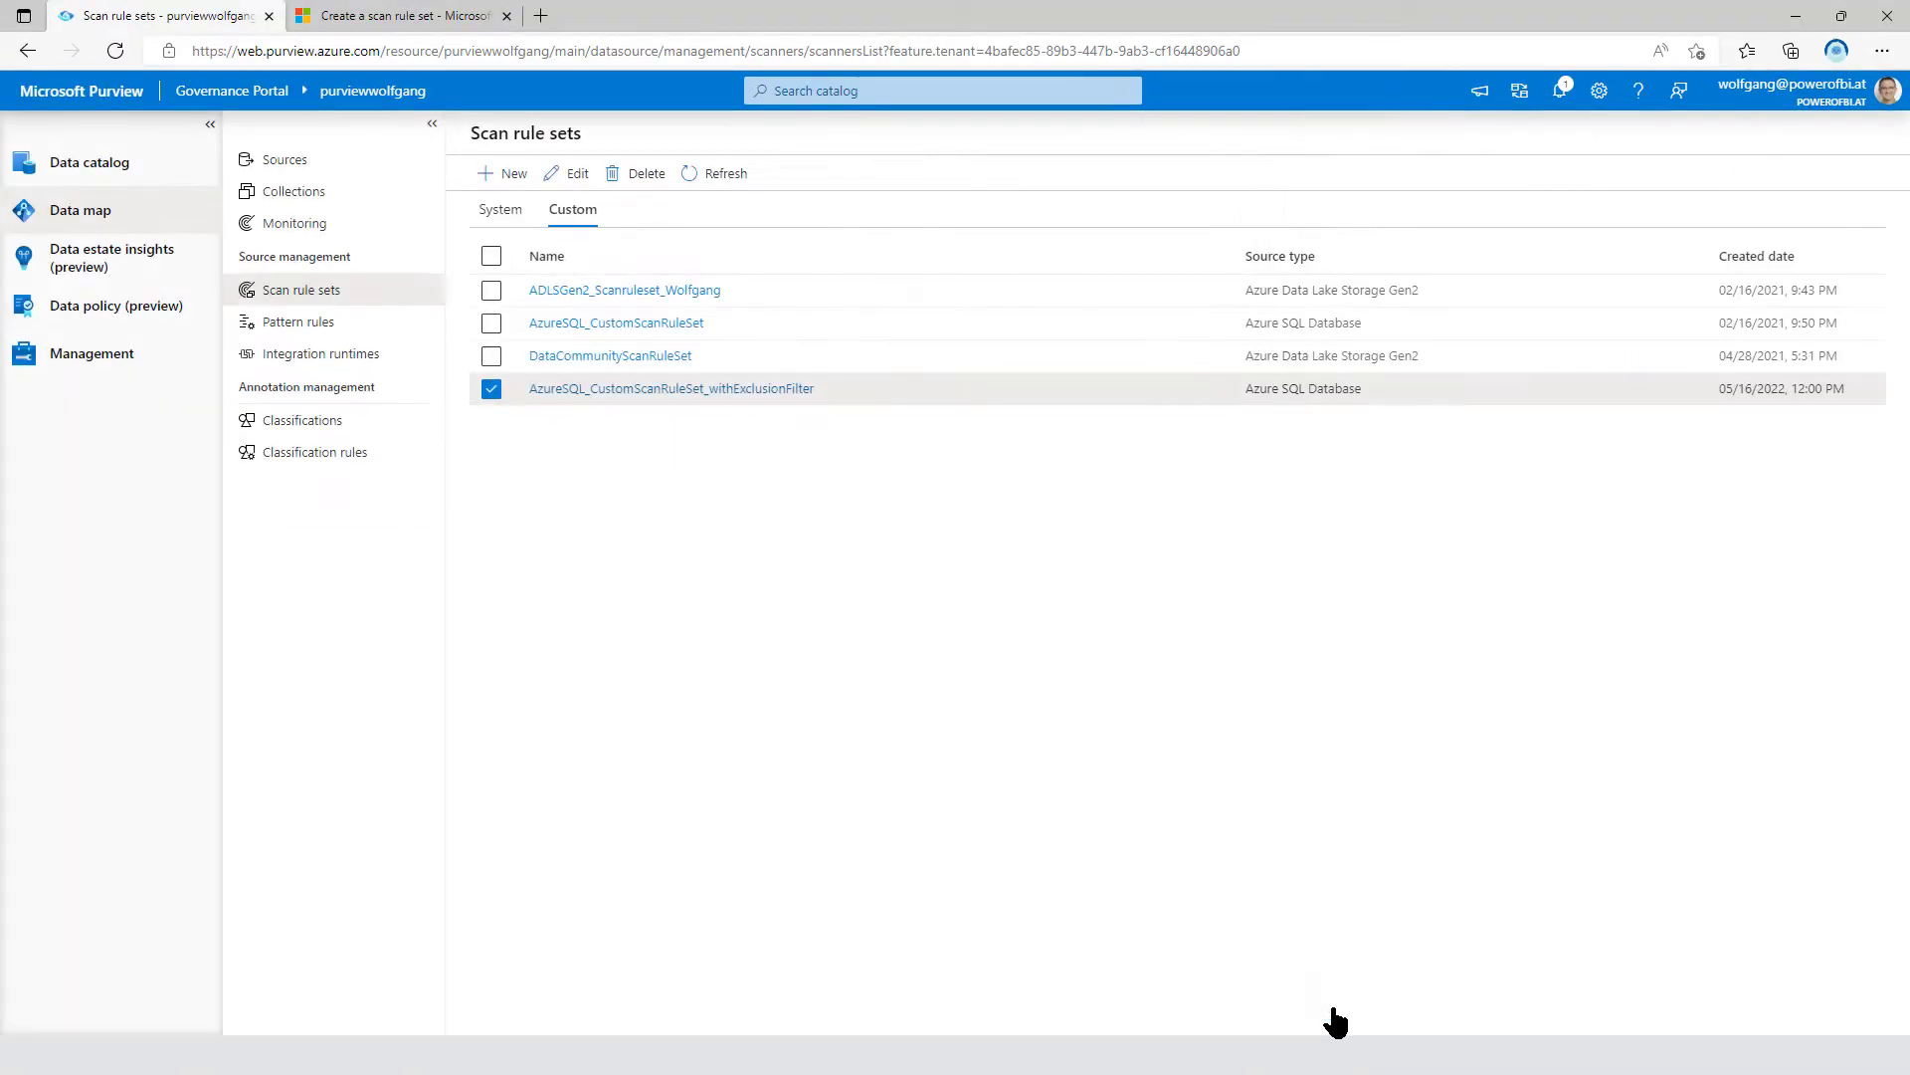
- Run a full scan of Scan-demo_withFilter on AzureSqlDatabase-wolfgang now
click(283, 162)
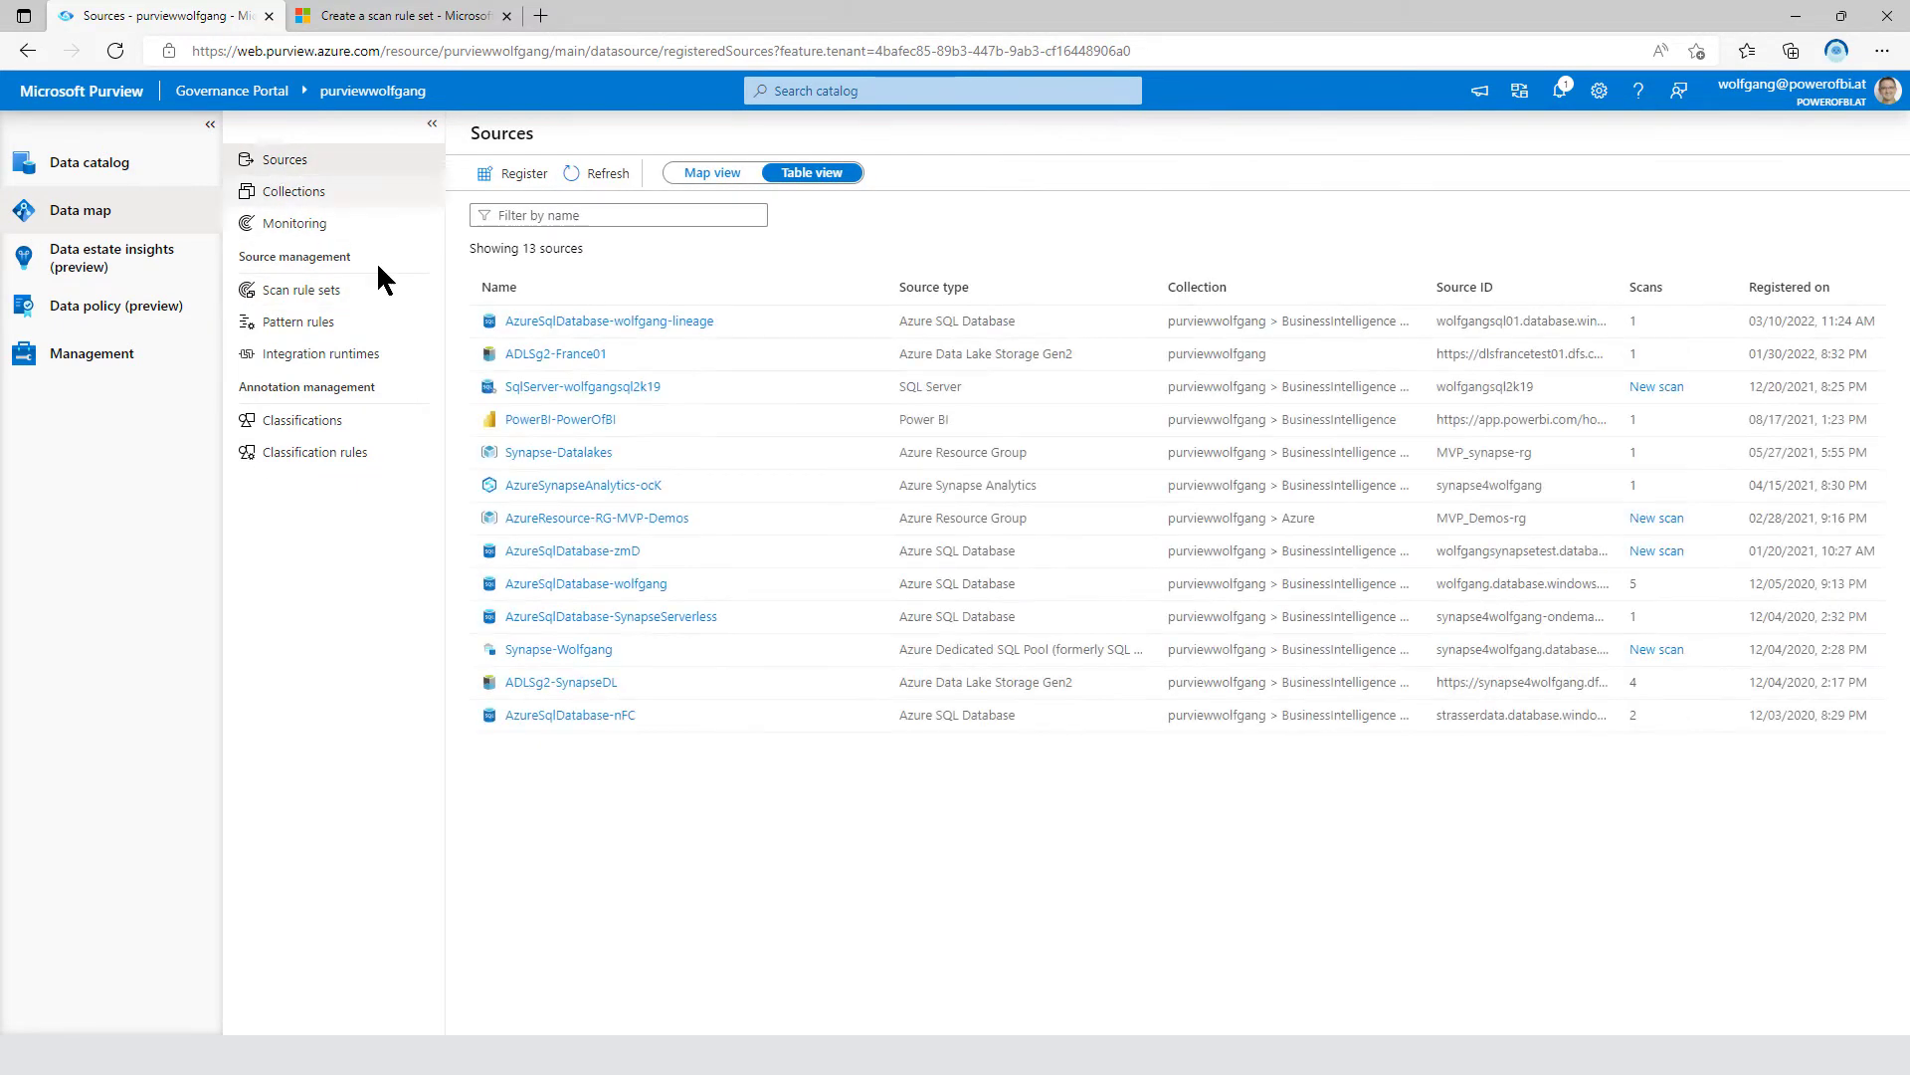
click(614, 587)
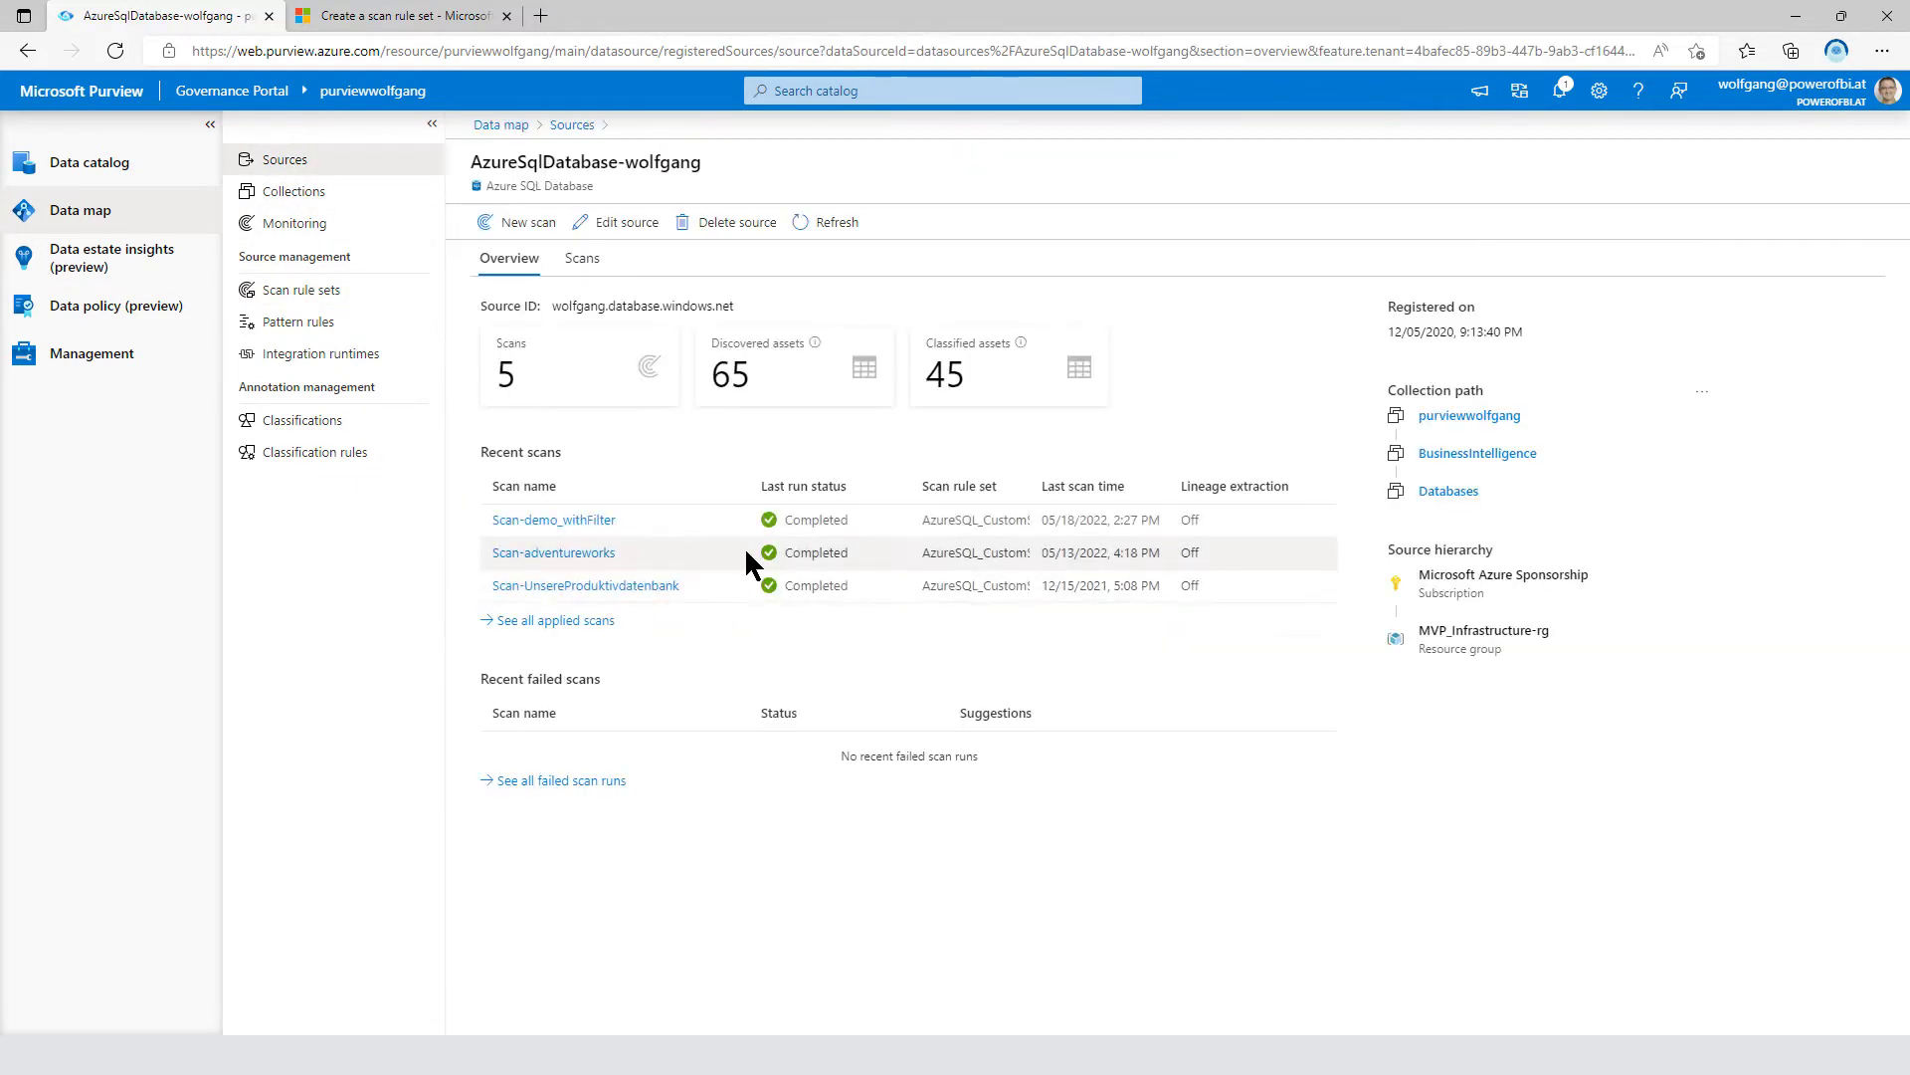
click(588, 536)
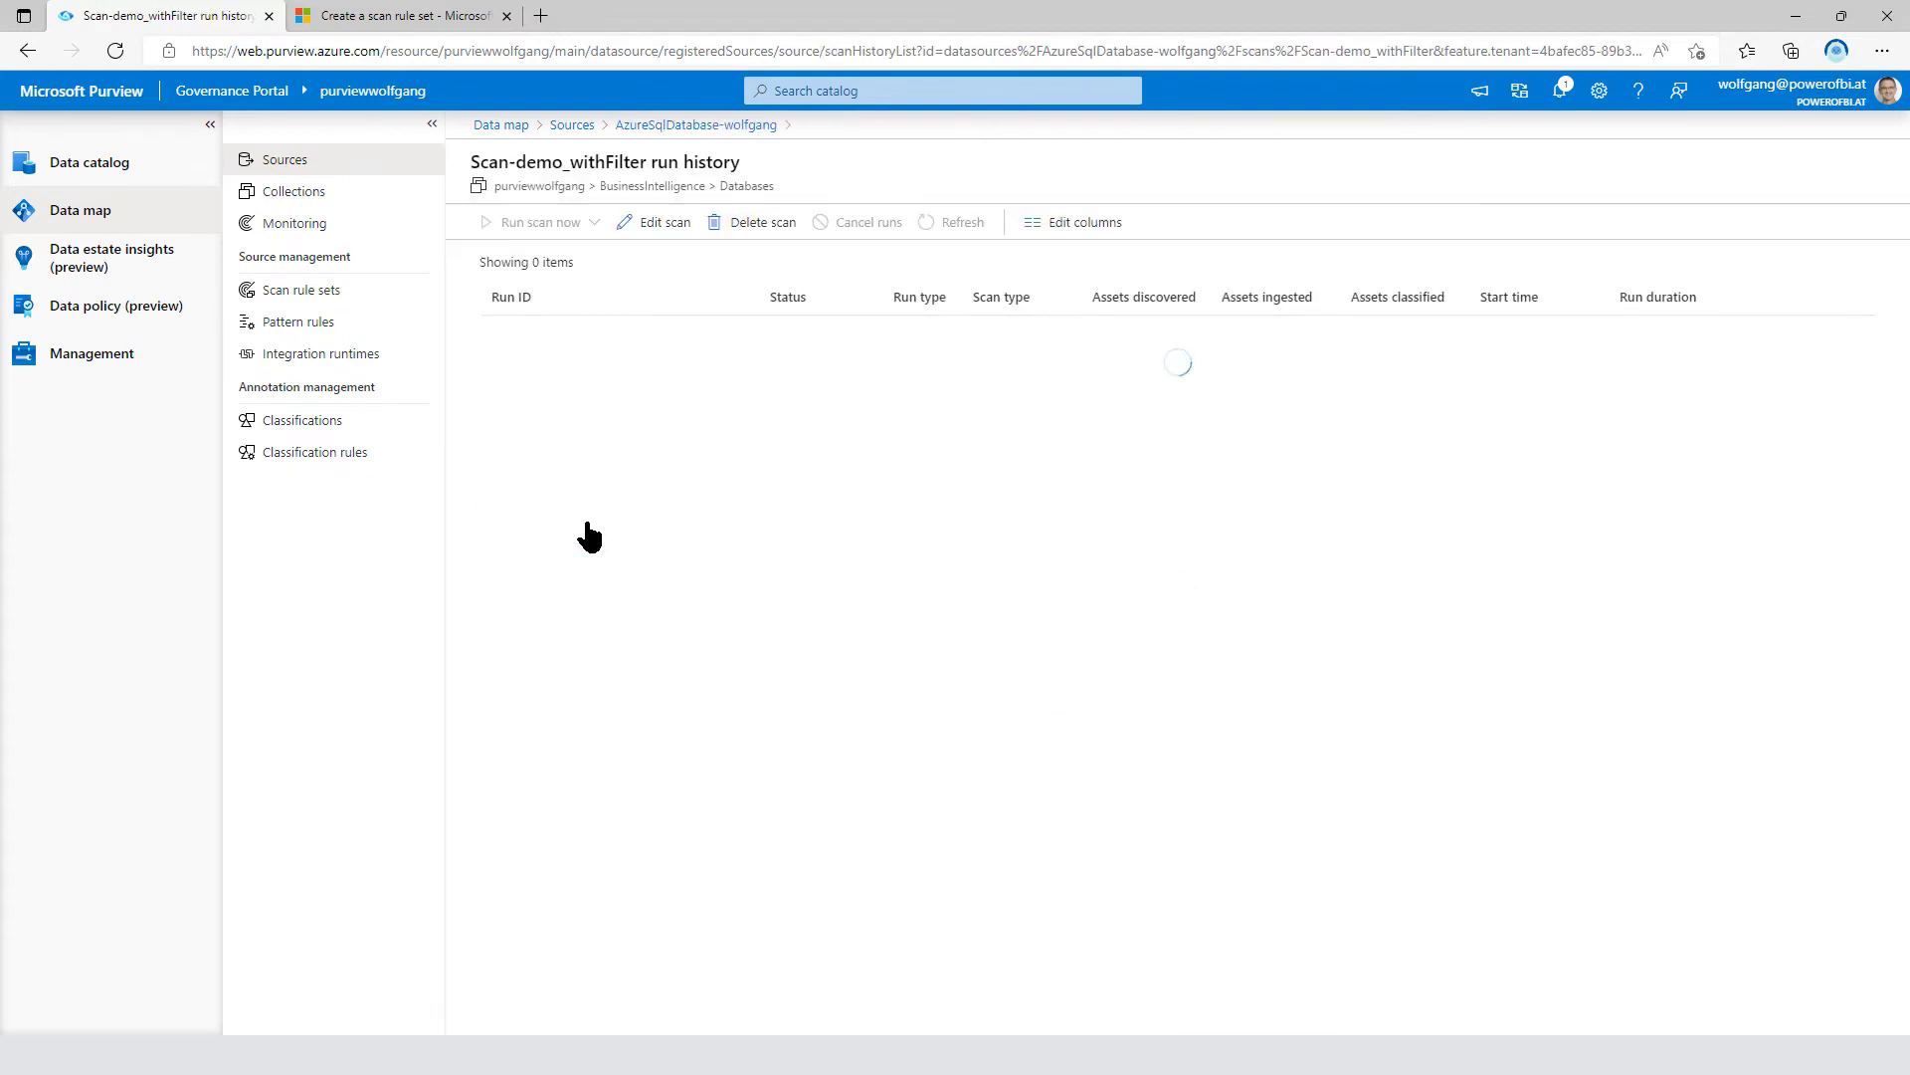
click(594, 222)
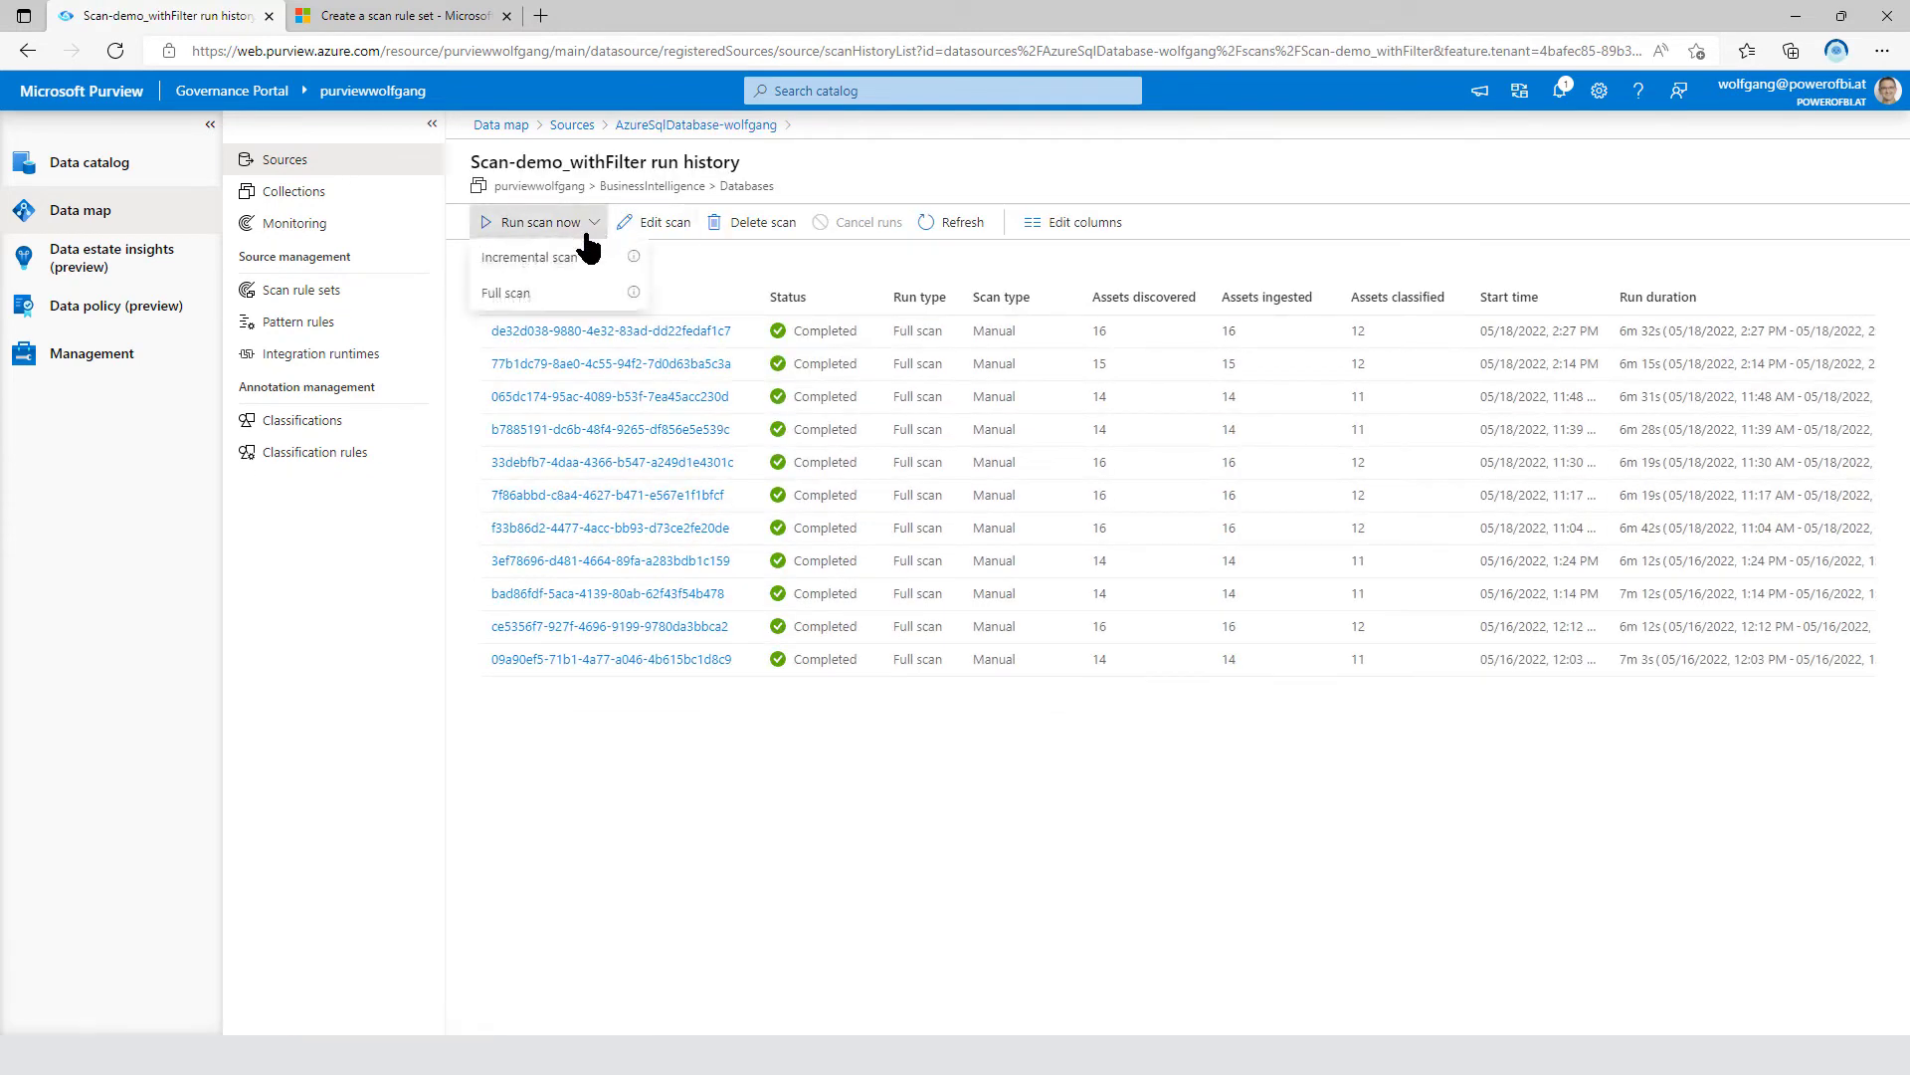
click(552, 291)
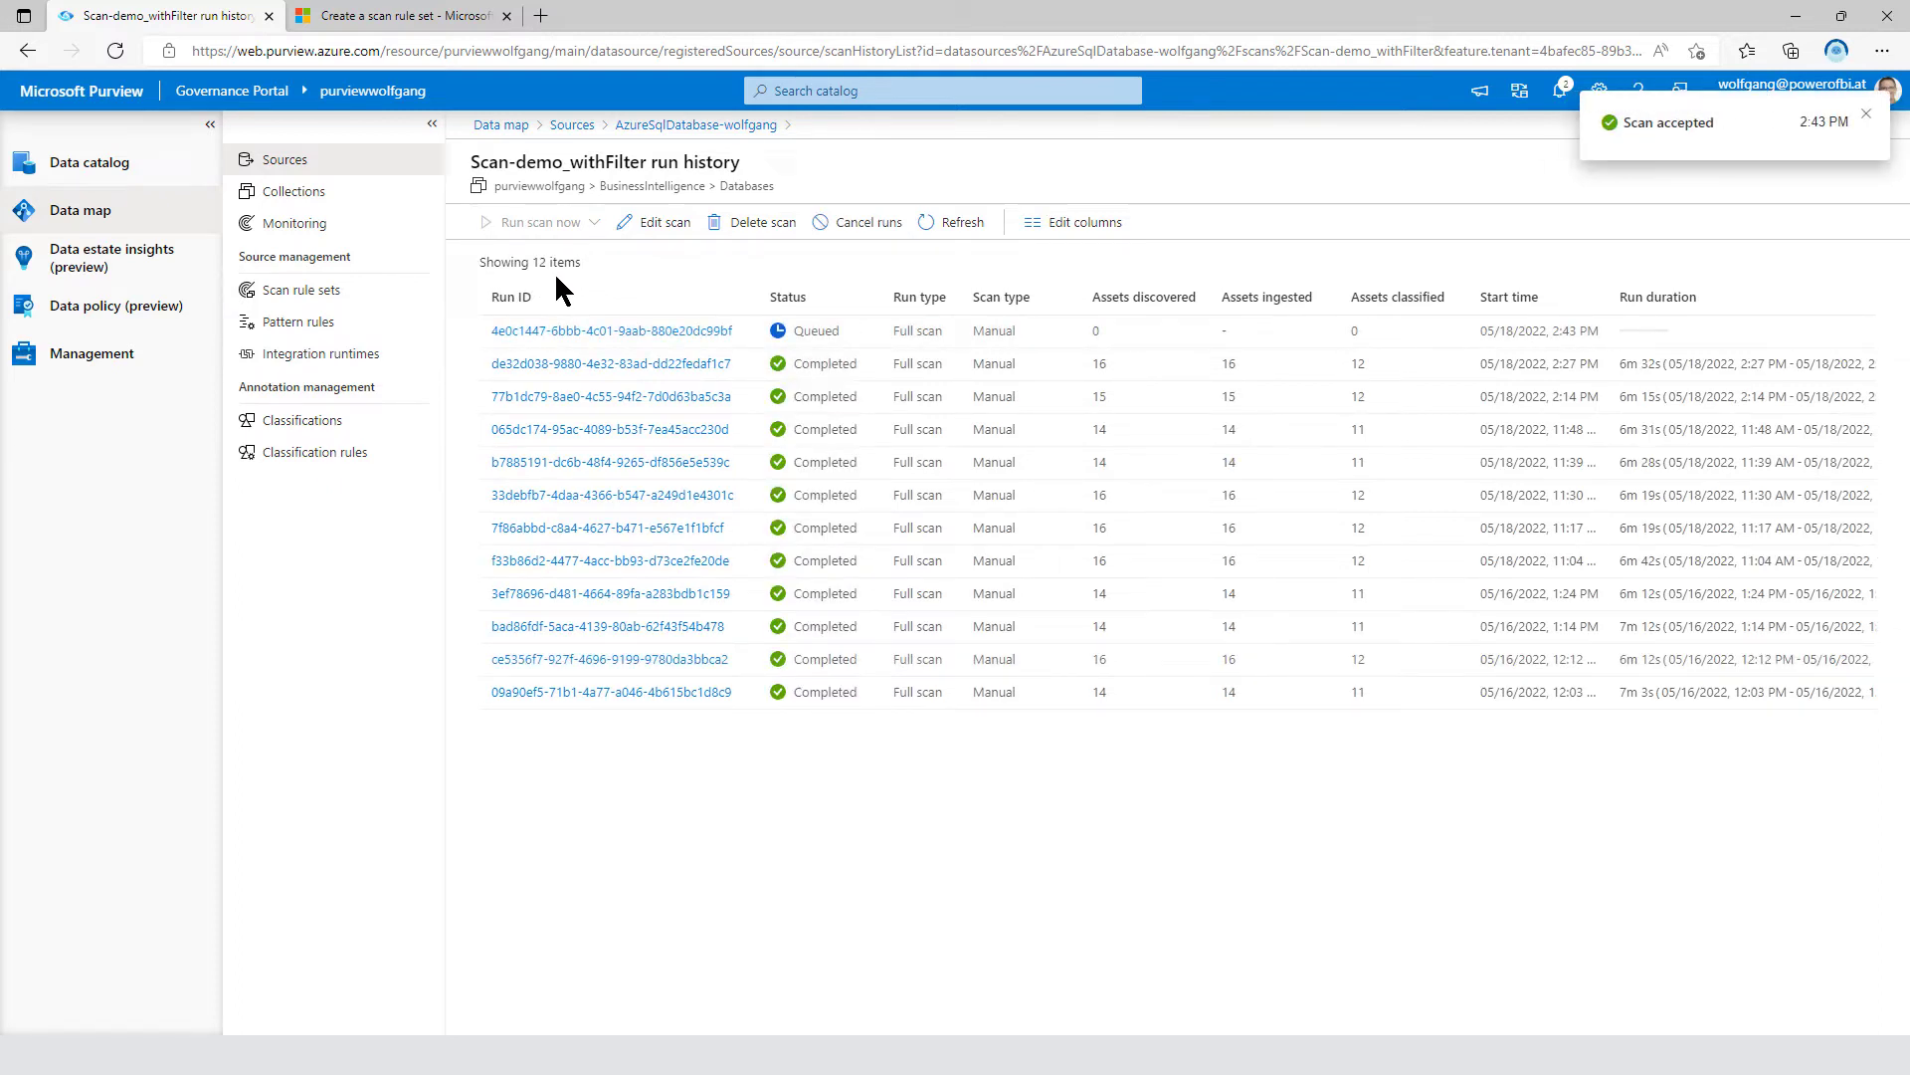
- Search the catalog for sichernichtfuerdich and open Table1 from the schema's related assets
click(827, 91)
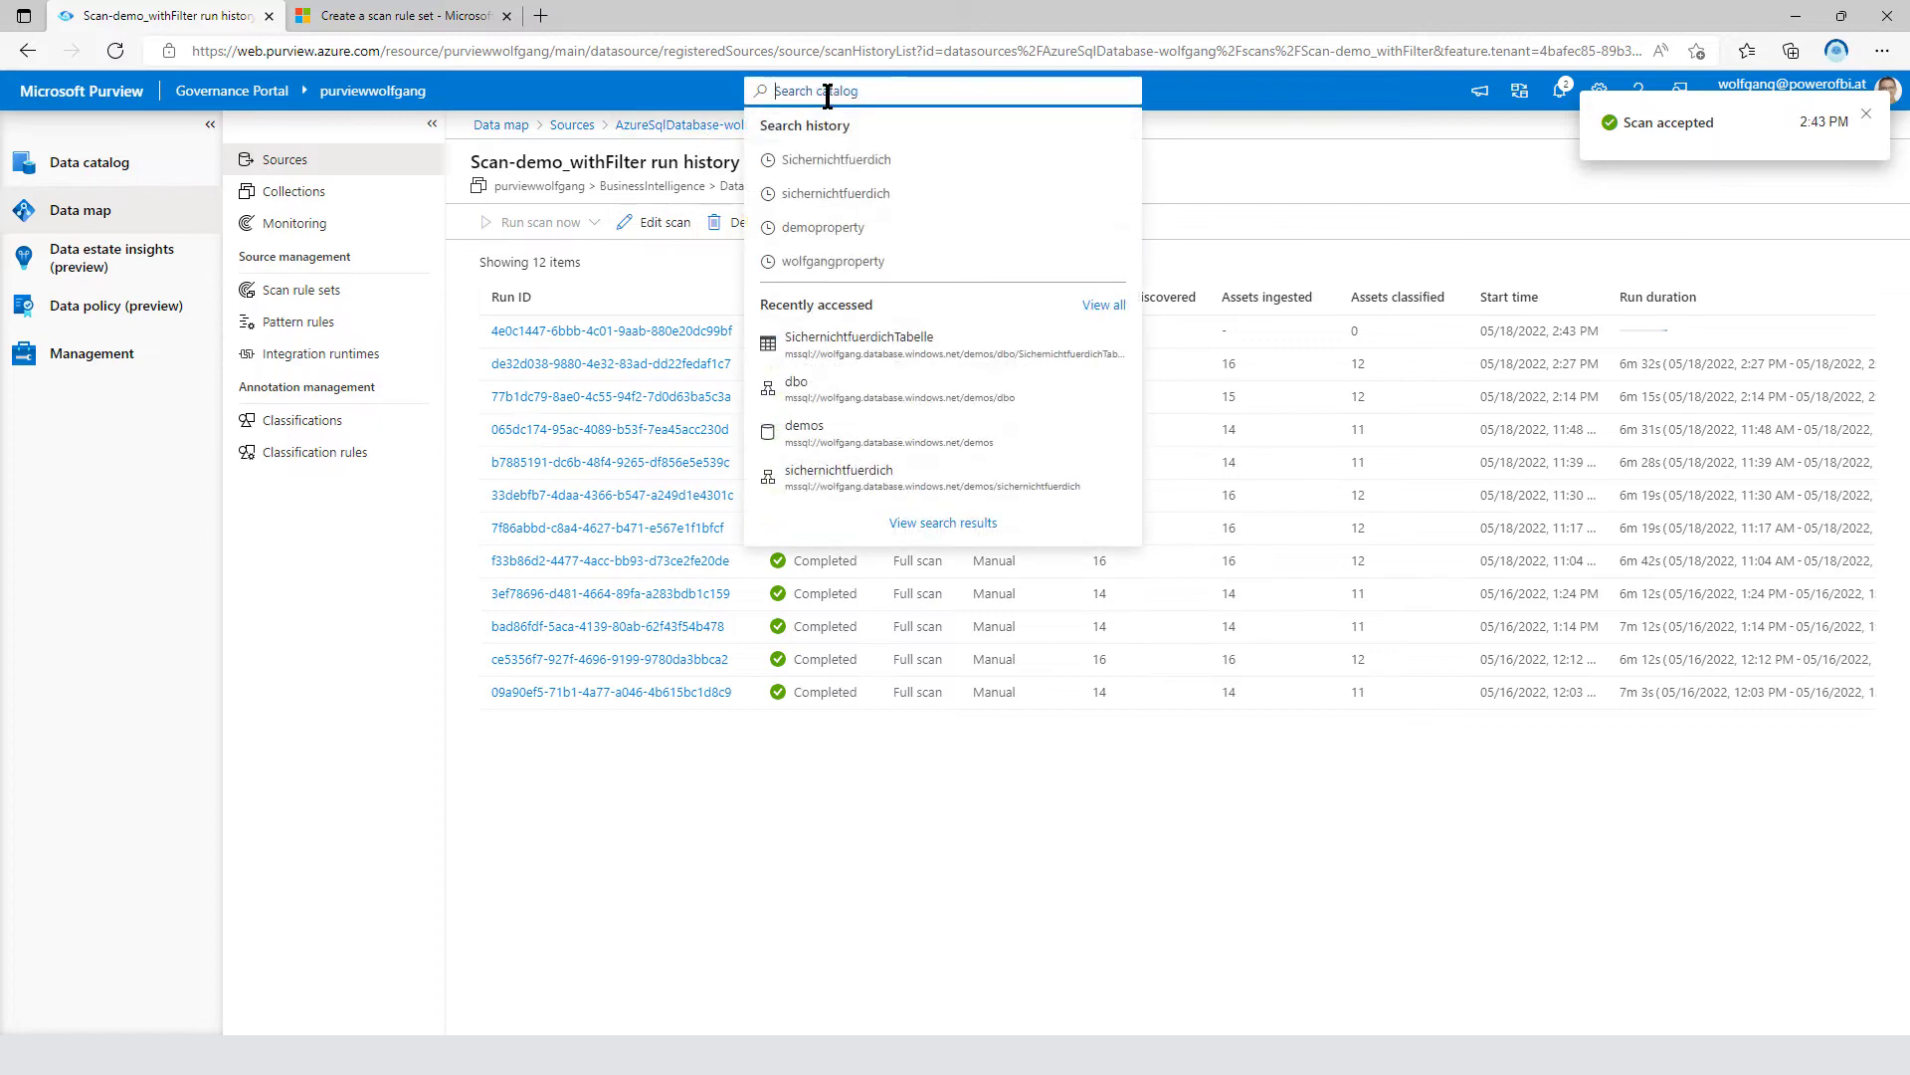
text(sichernichtfuerdich)
key(Return)
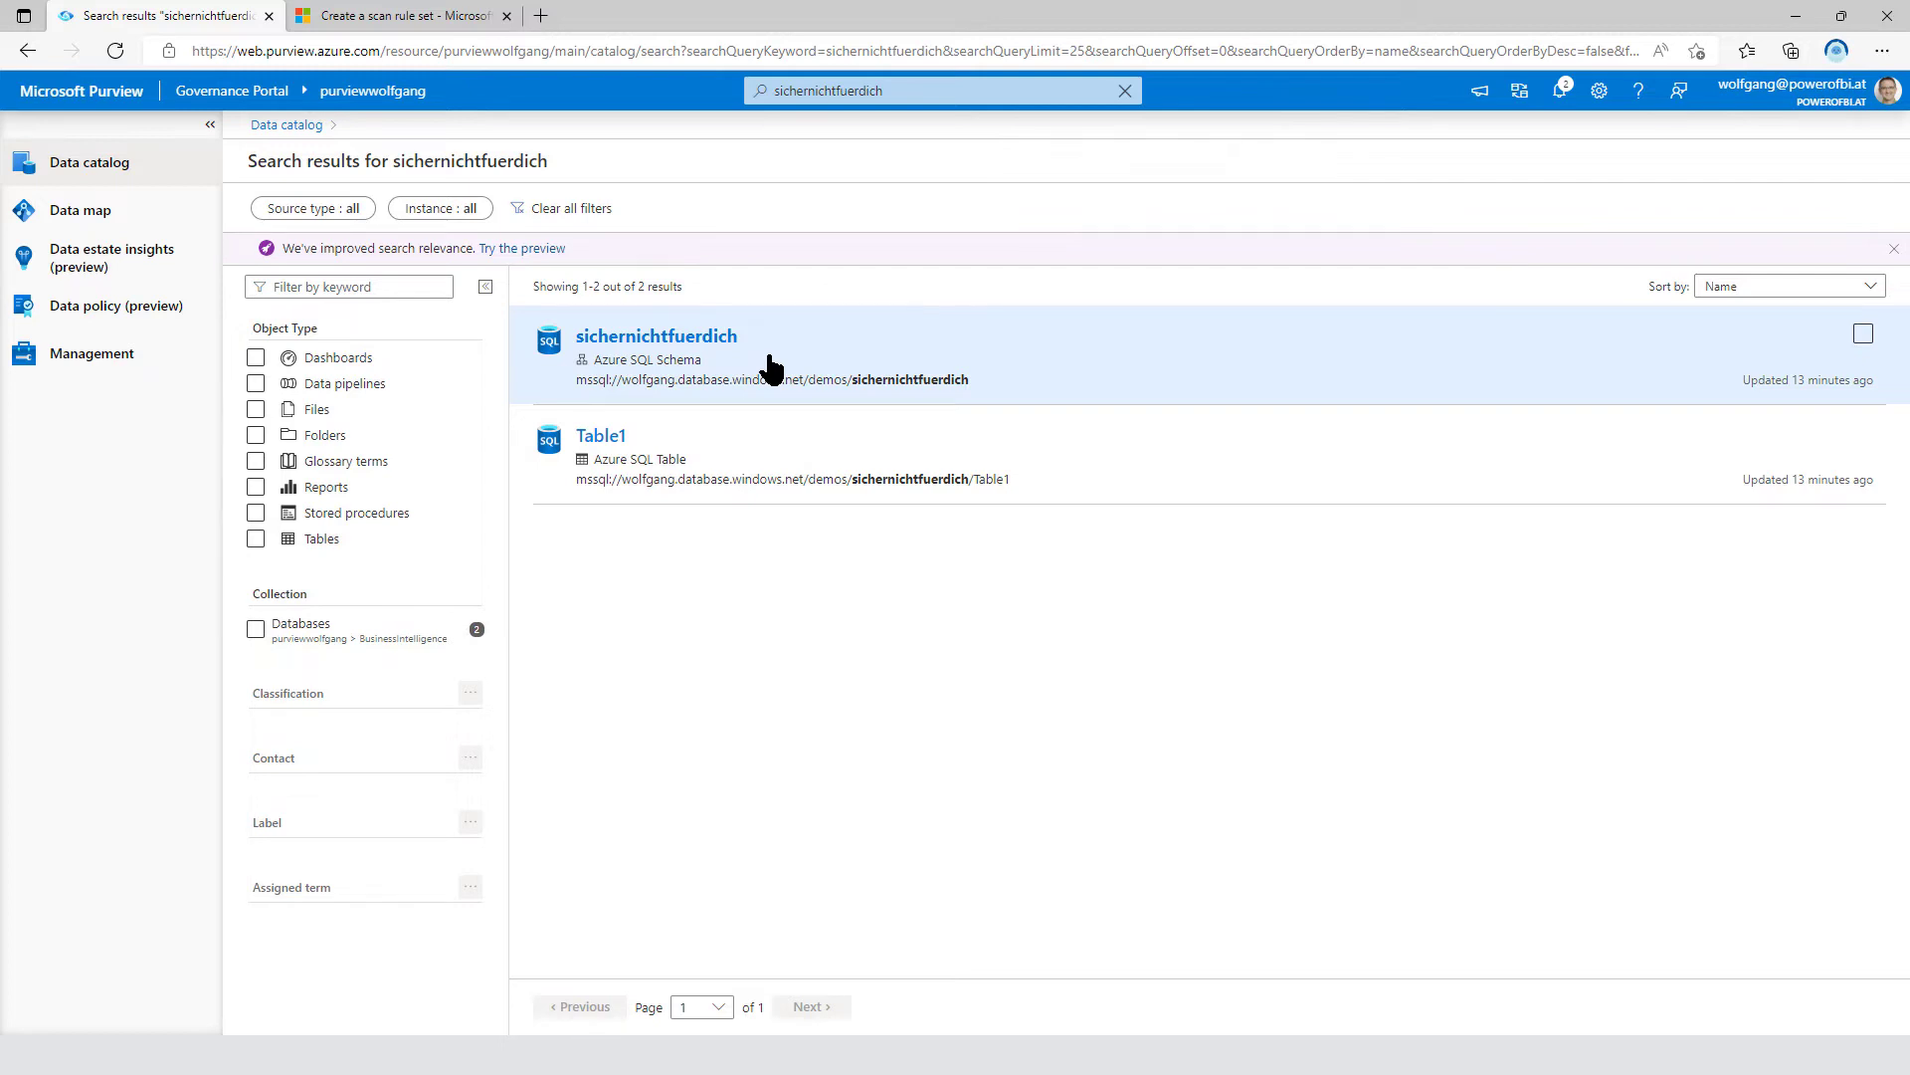
click(692, 370)
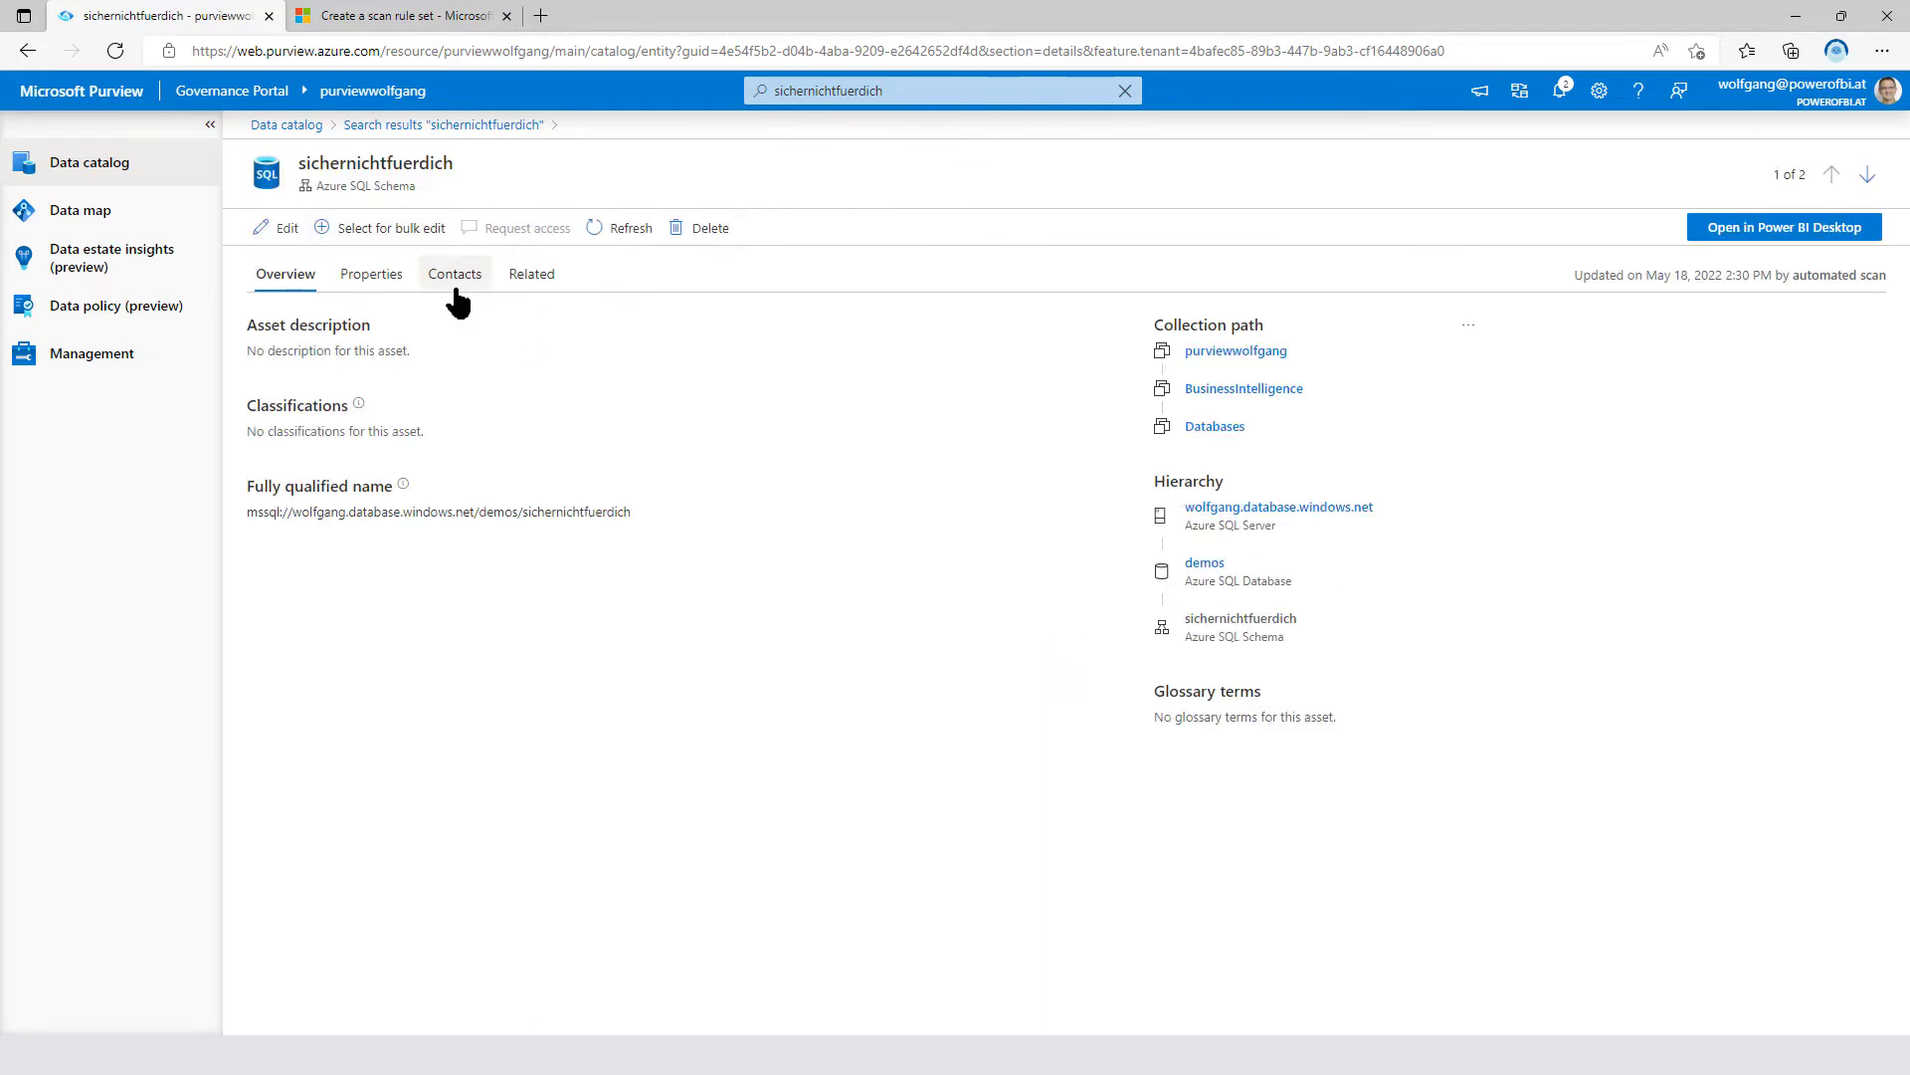
click(546, 276)
click(627, 382)
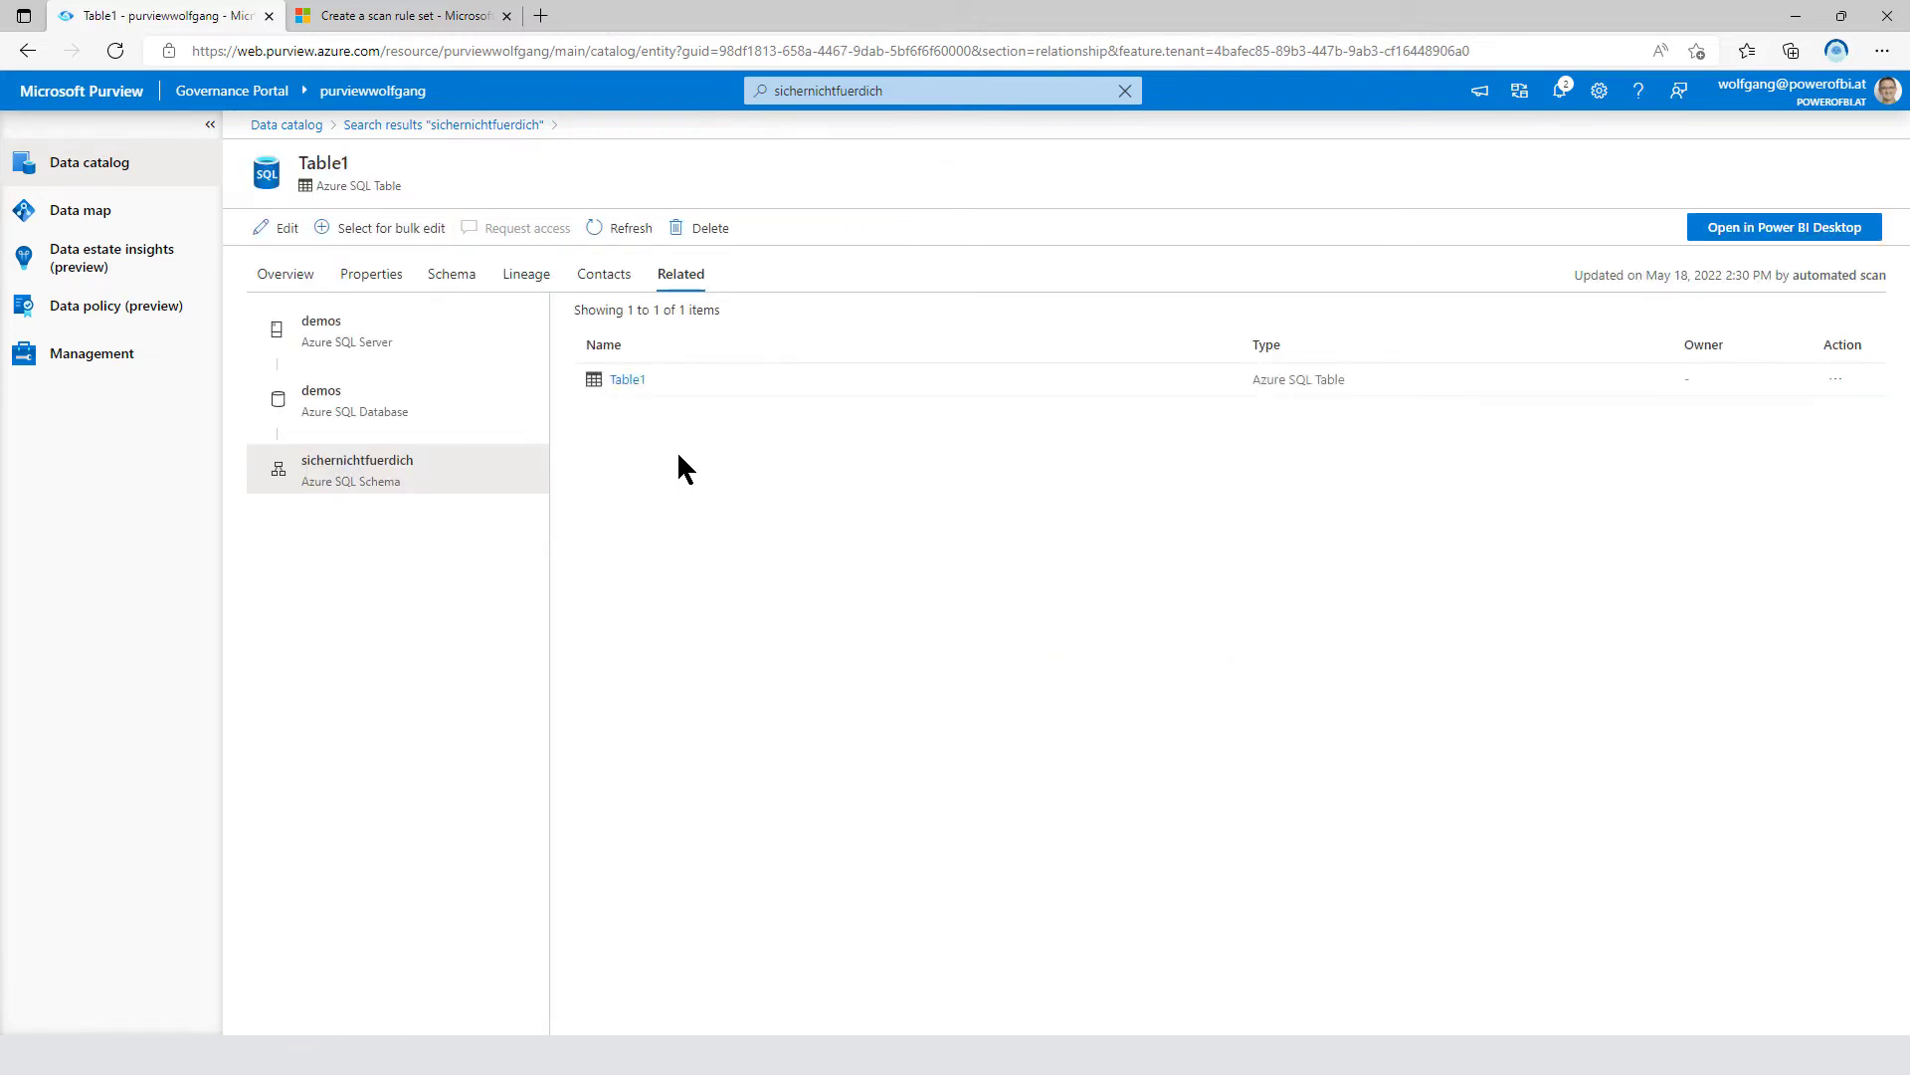
- View Table1's overview and highlight the schema and table part of its fully qualified name
click(263, 274)
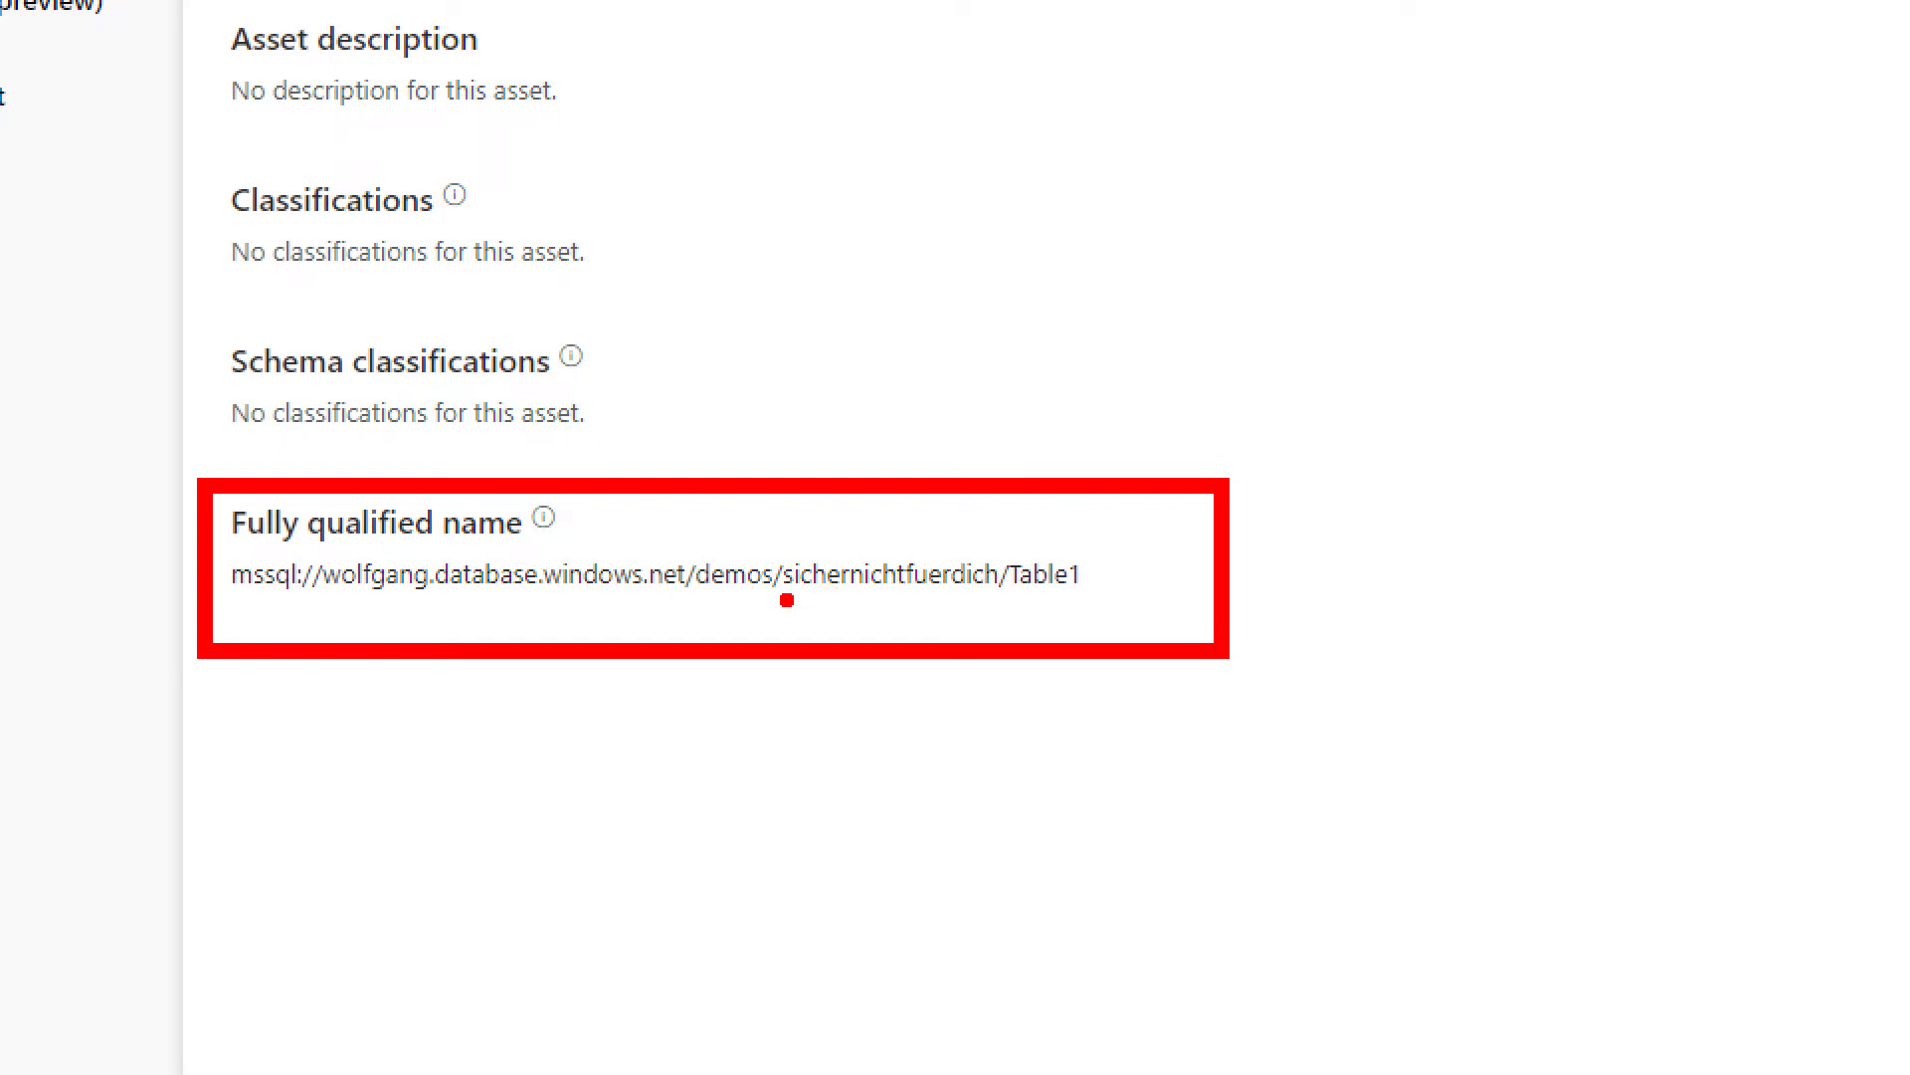
mouse_move(796, 599)
mouse_down()
mouse_move(1003, 599)
mouse_move(985, 605)
mouse_up()
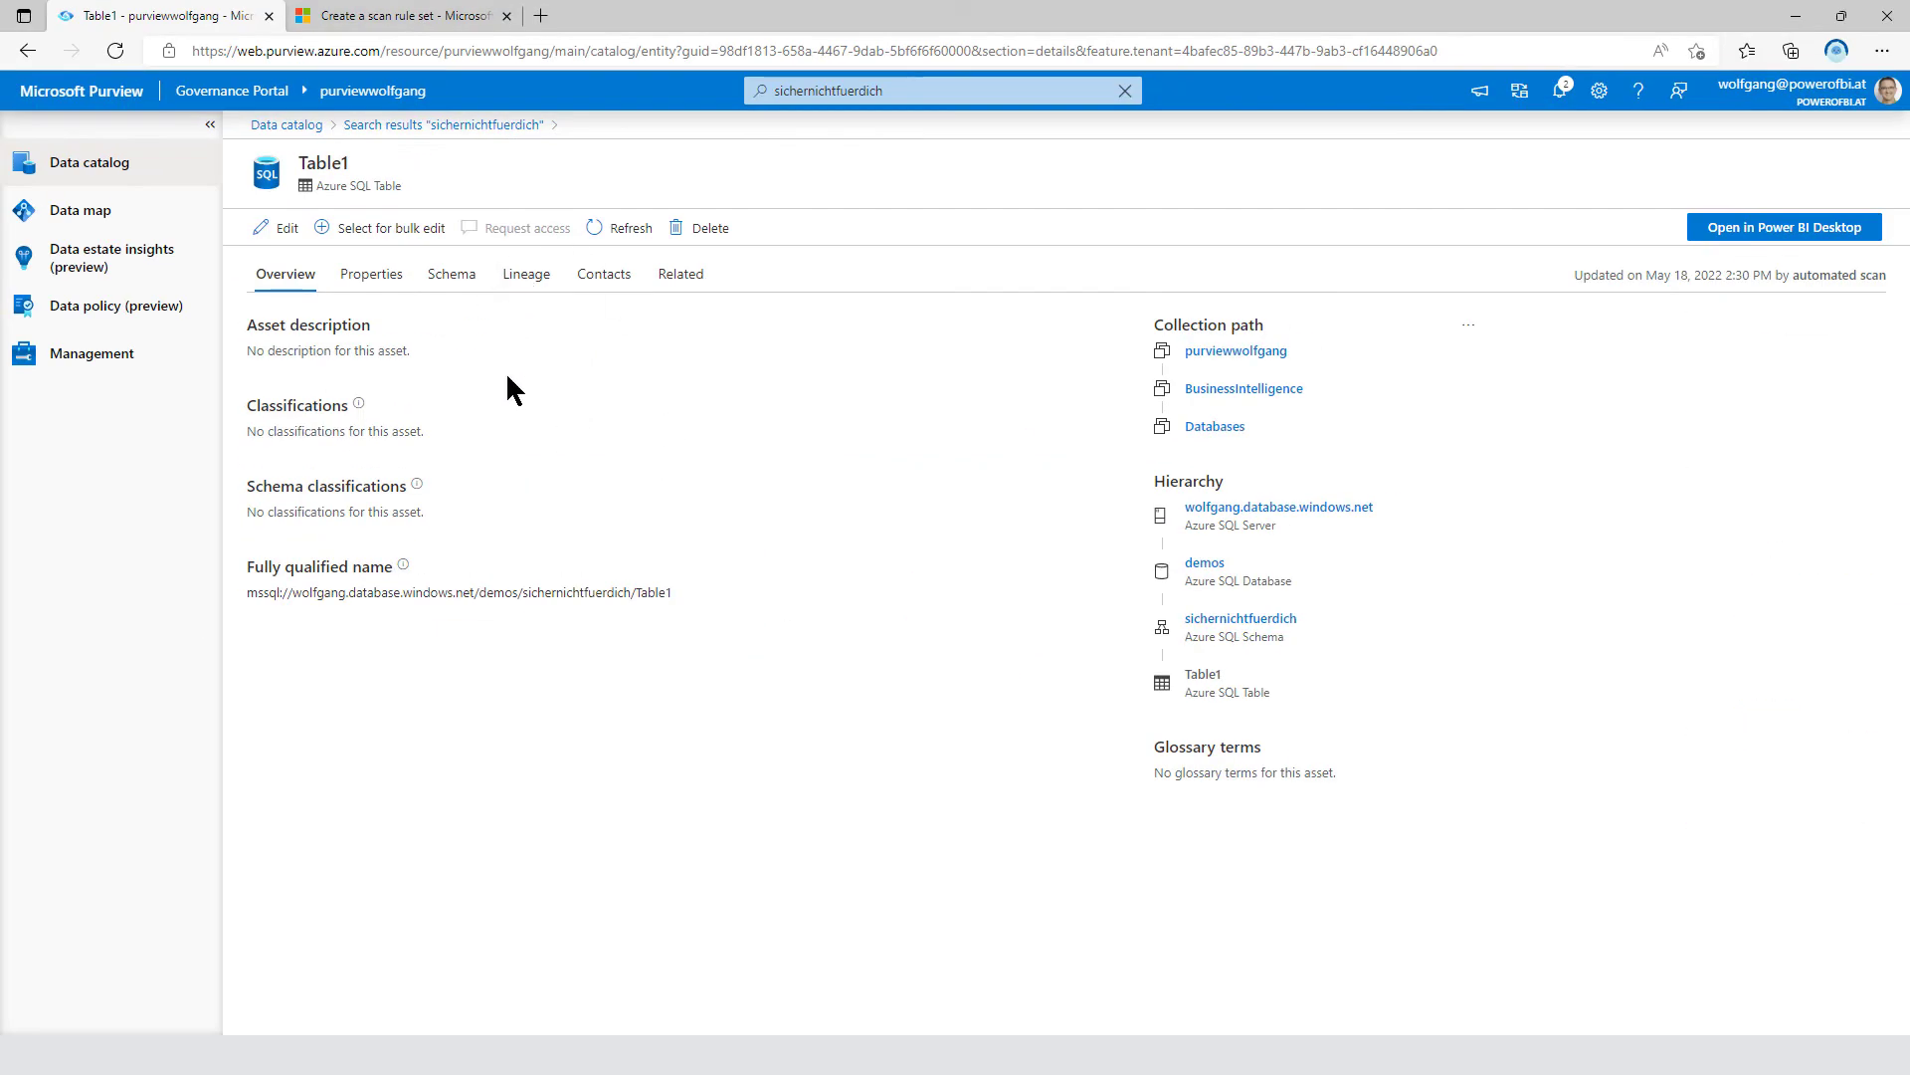
drag(504, 594, 678, 608)
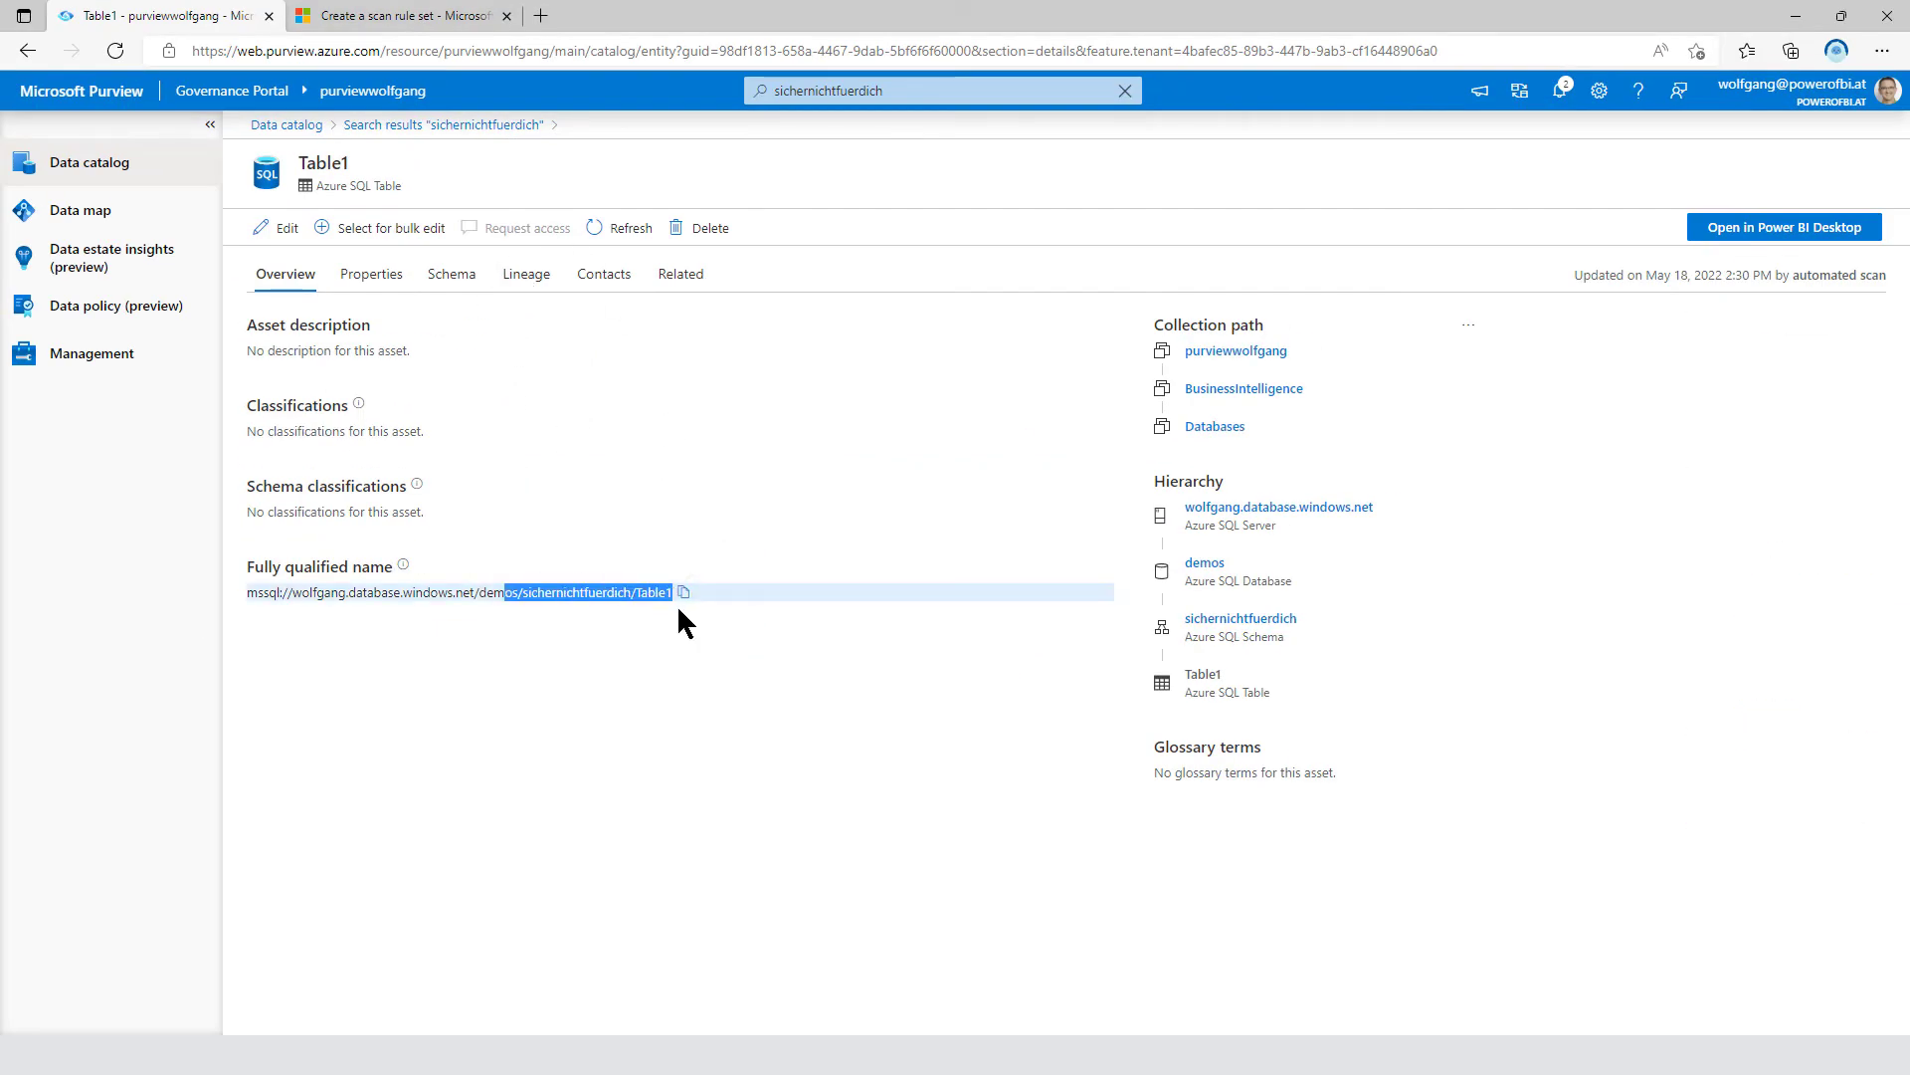
click(578, 644)
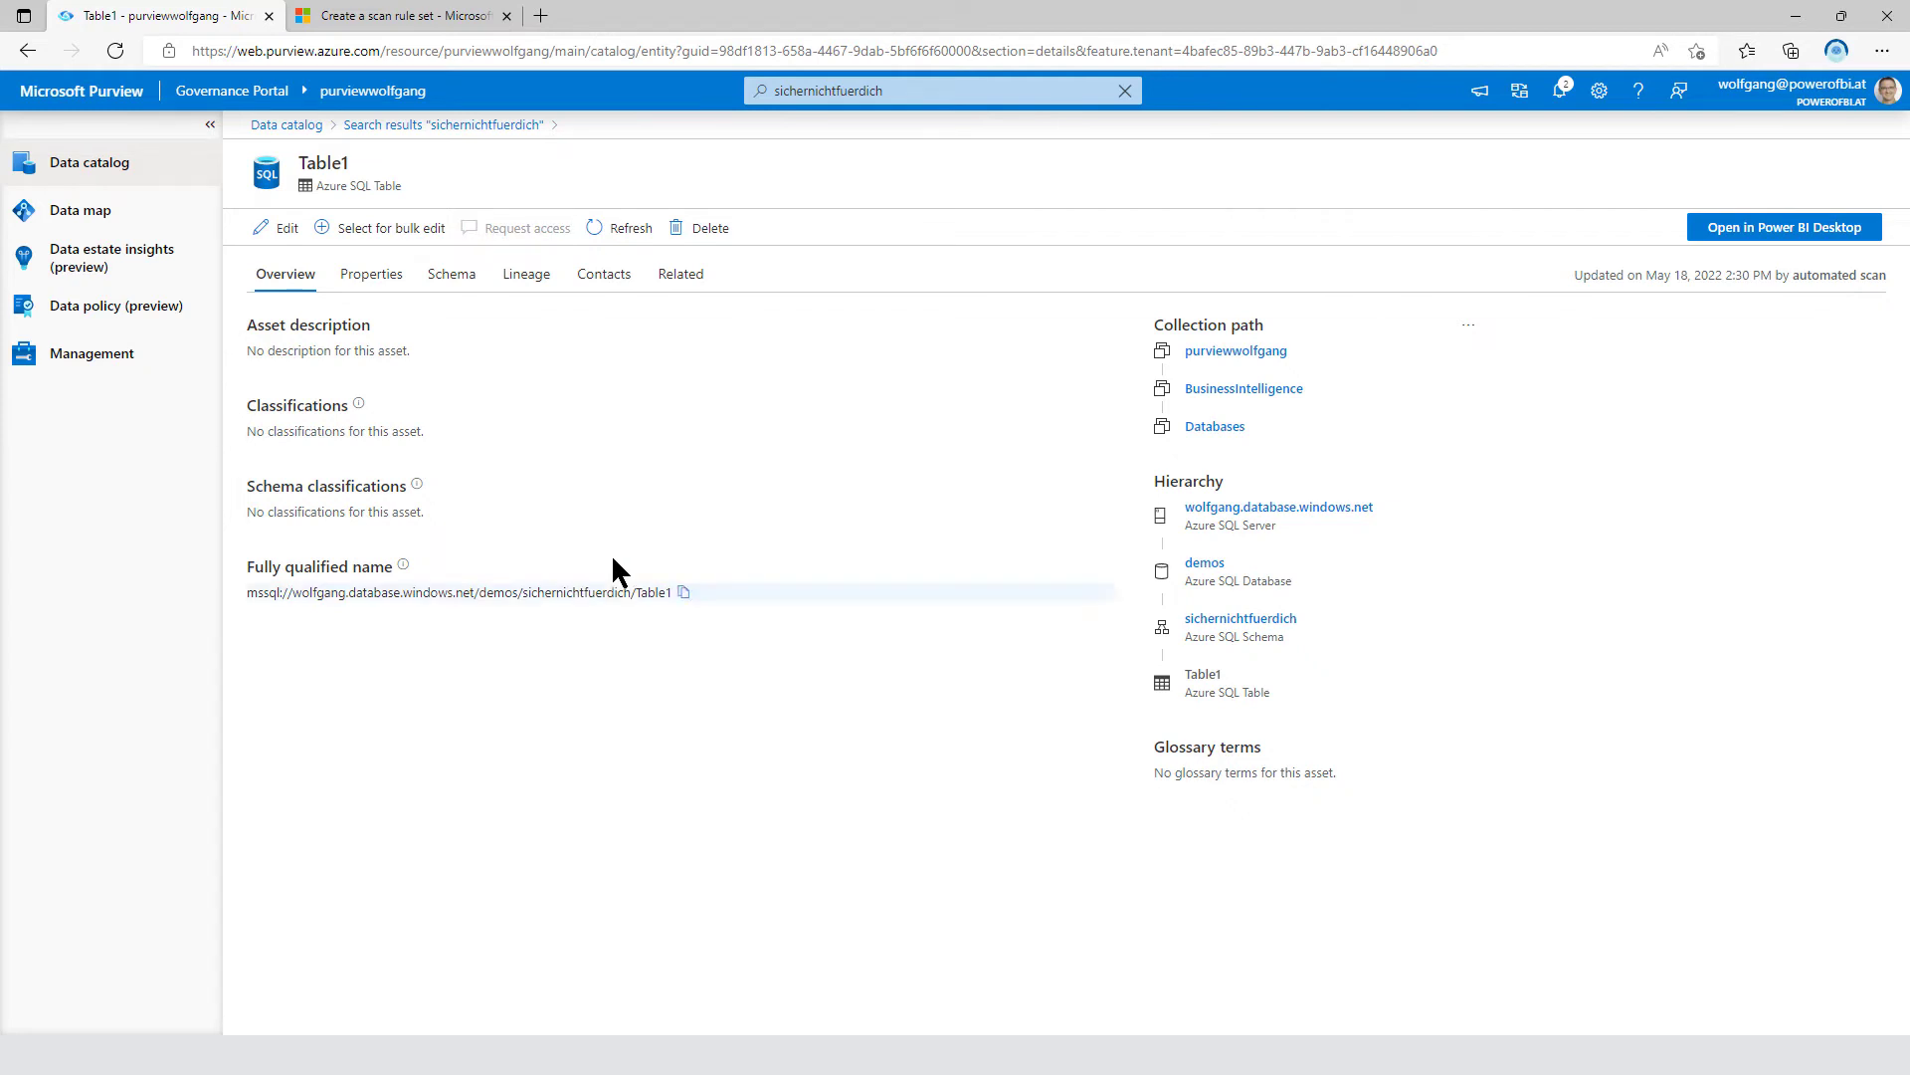
- Delete the sichernichtfuerdich schema asset, reached through Table1's related assets, from the catalog
click(675, 282)
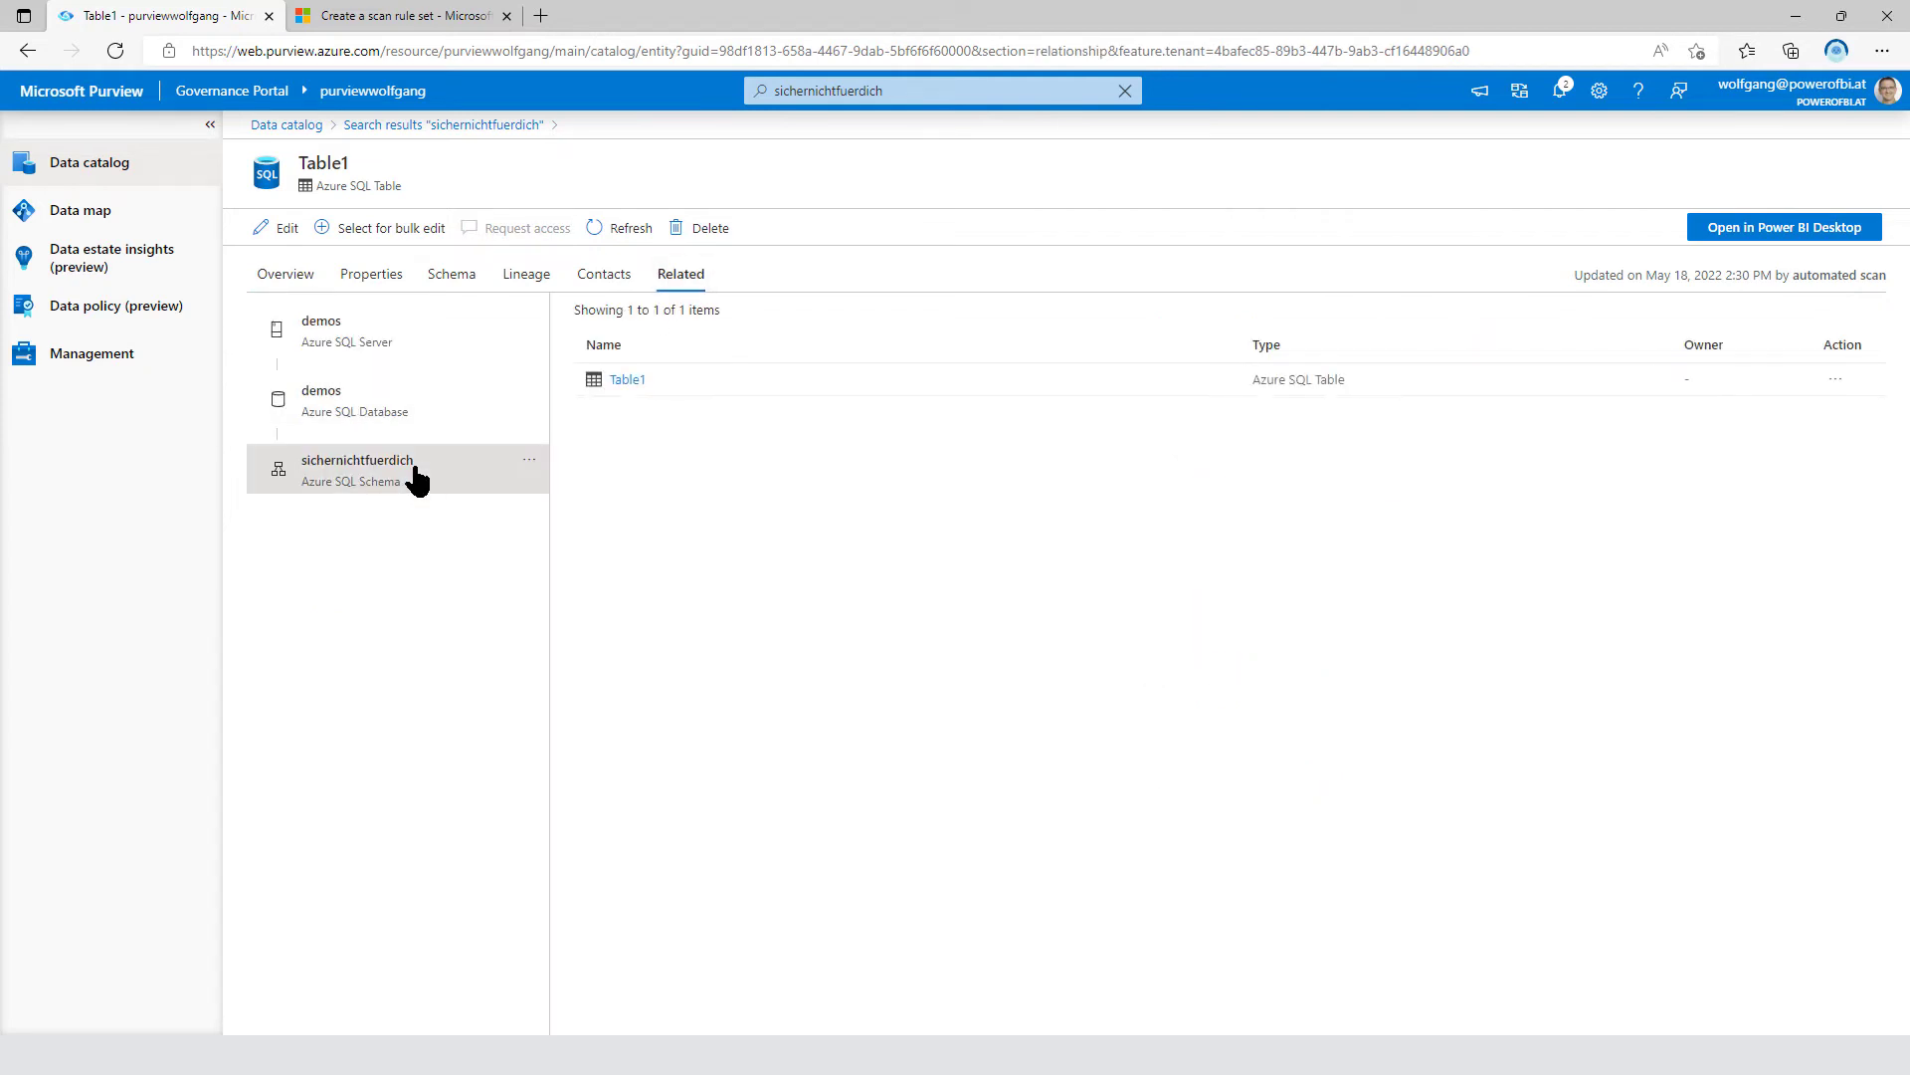
click(529, 461)
click(428, 490)
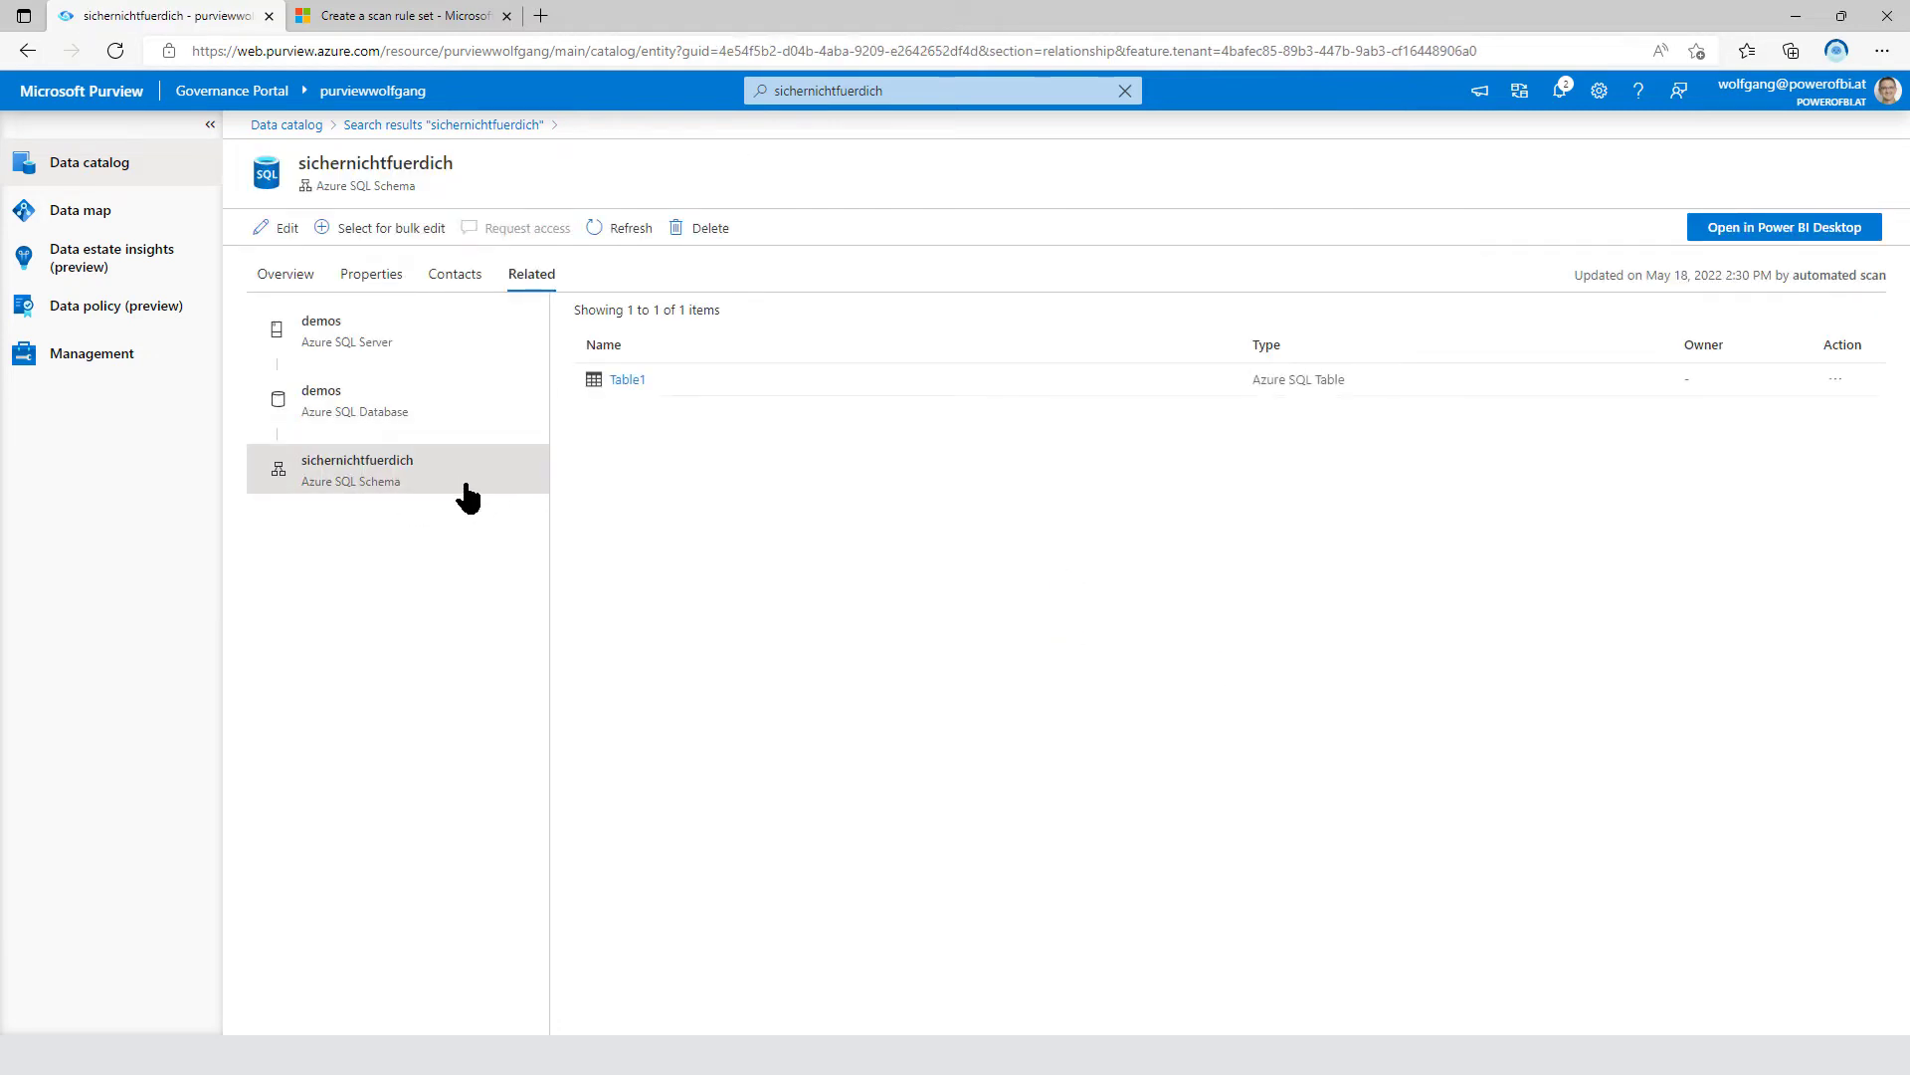
click(278, 288)
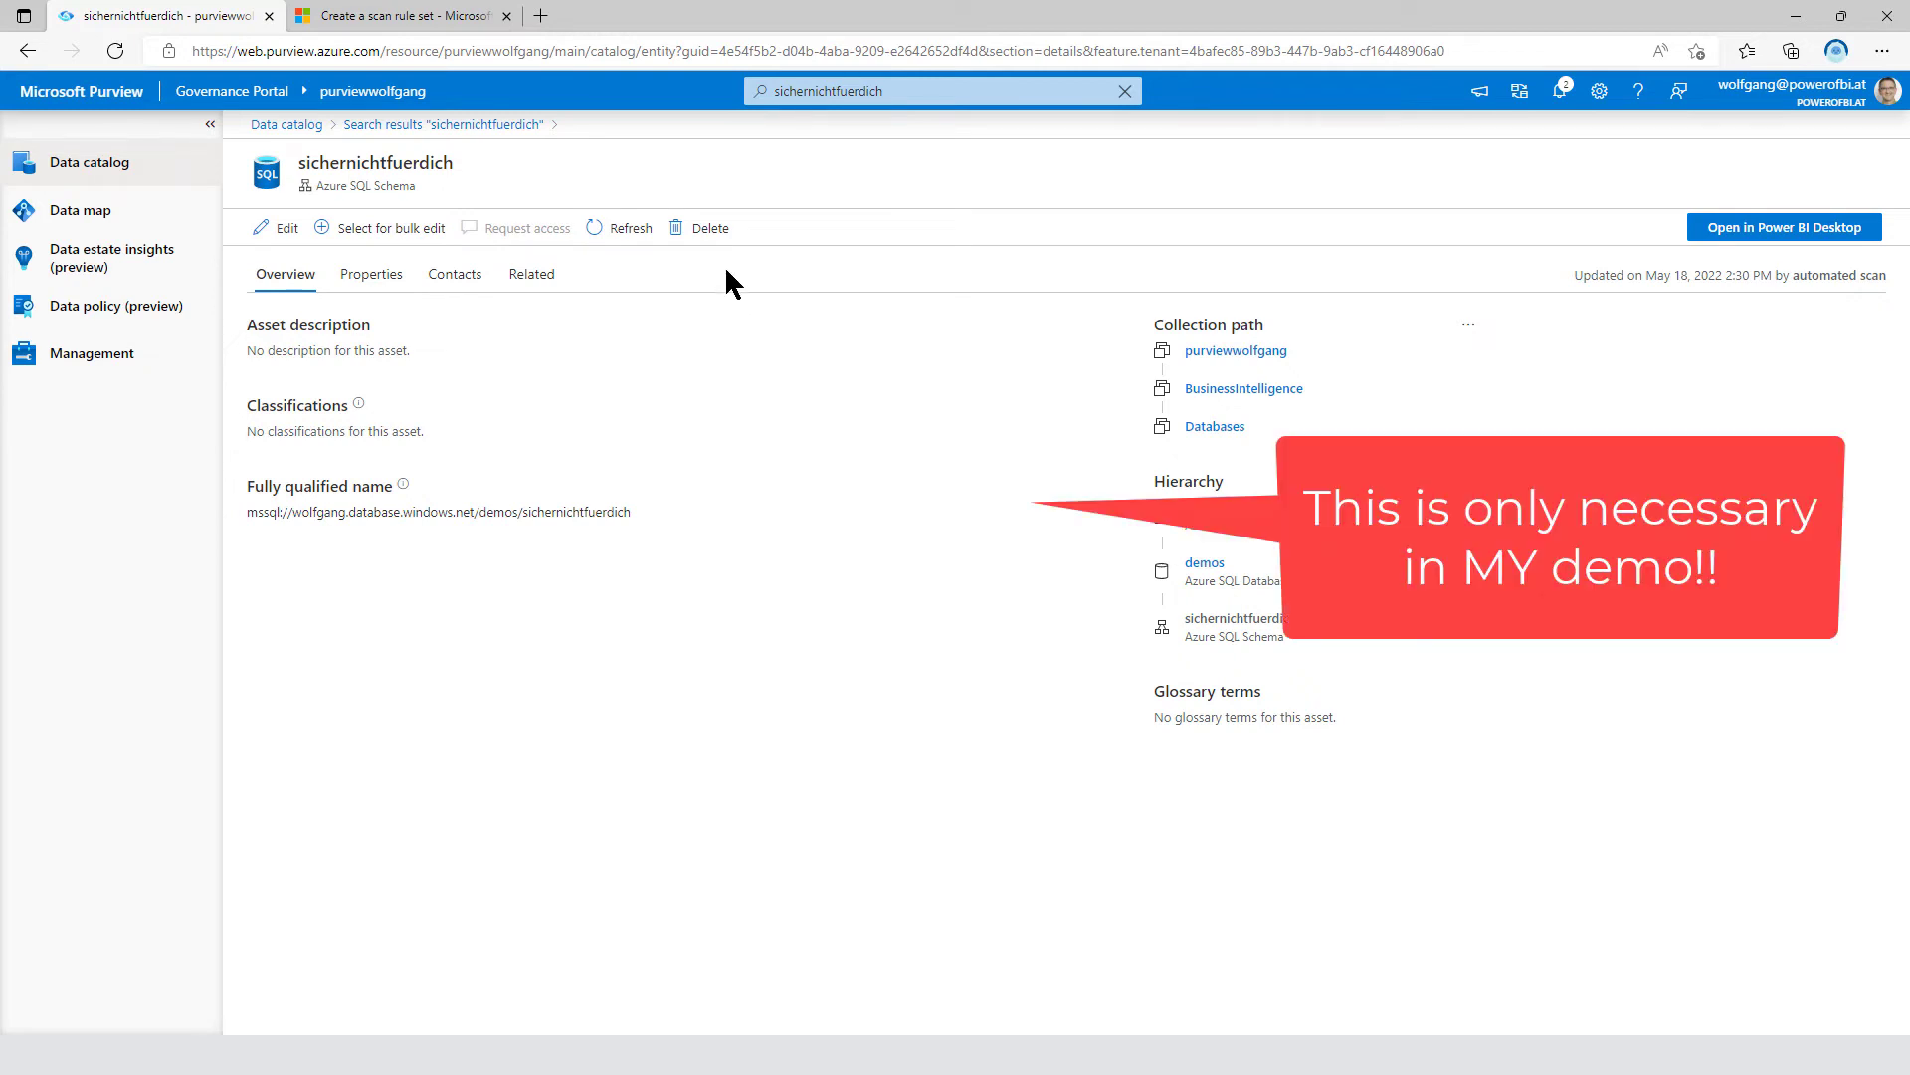
click(705, 229)
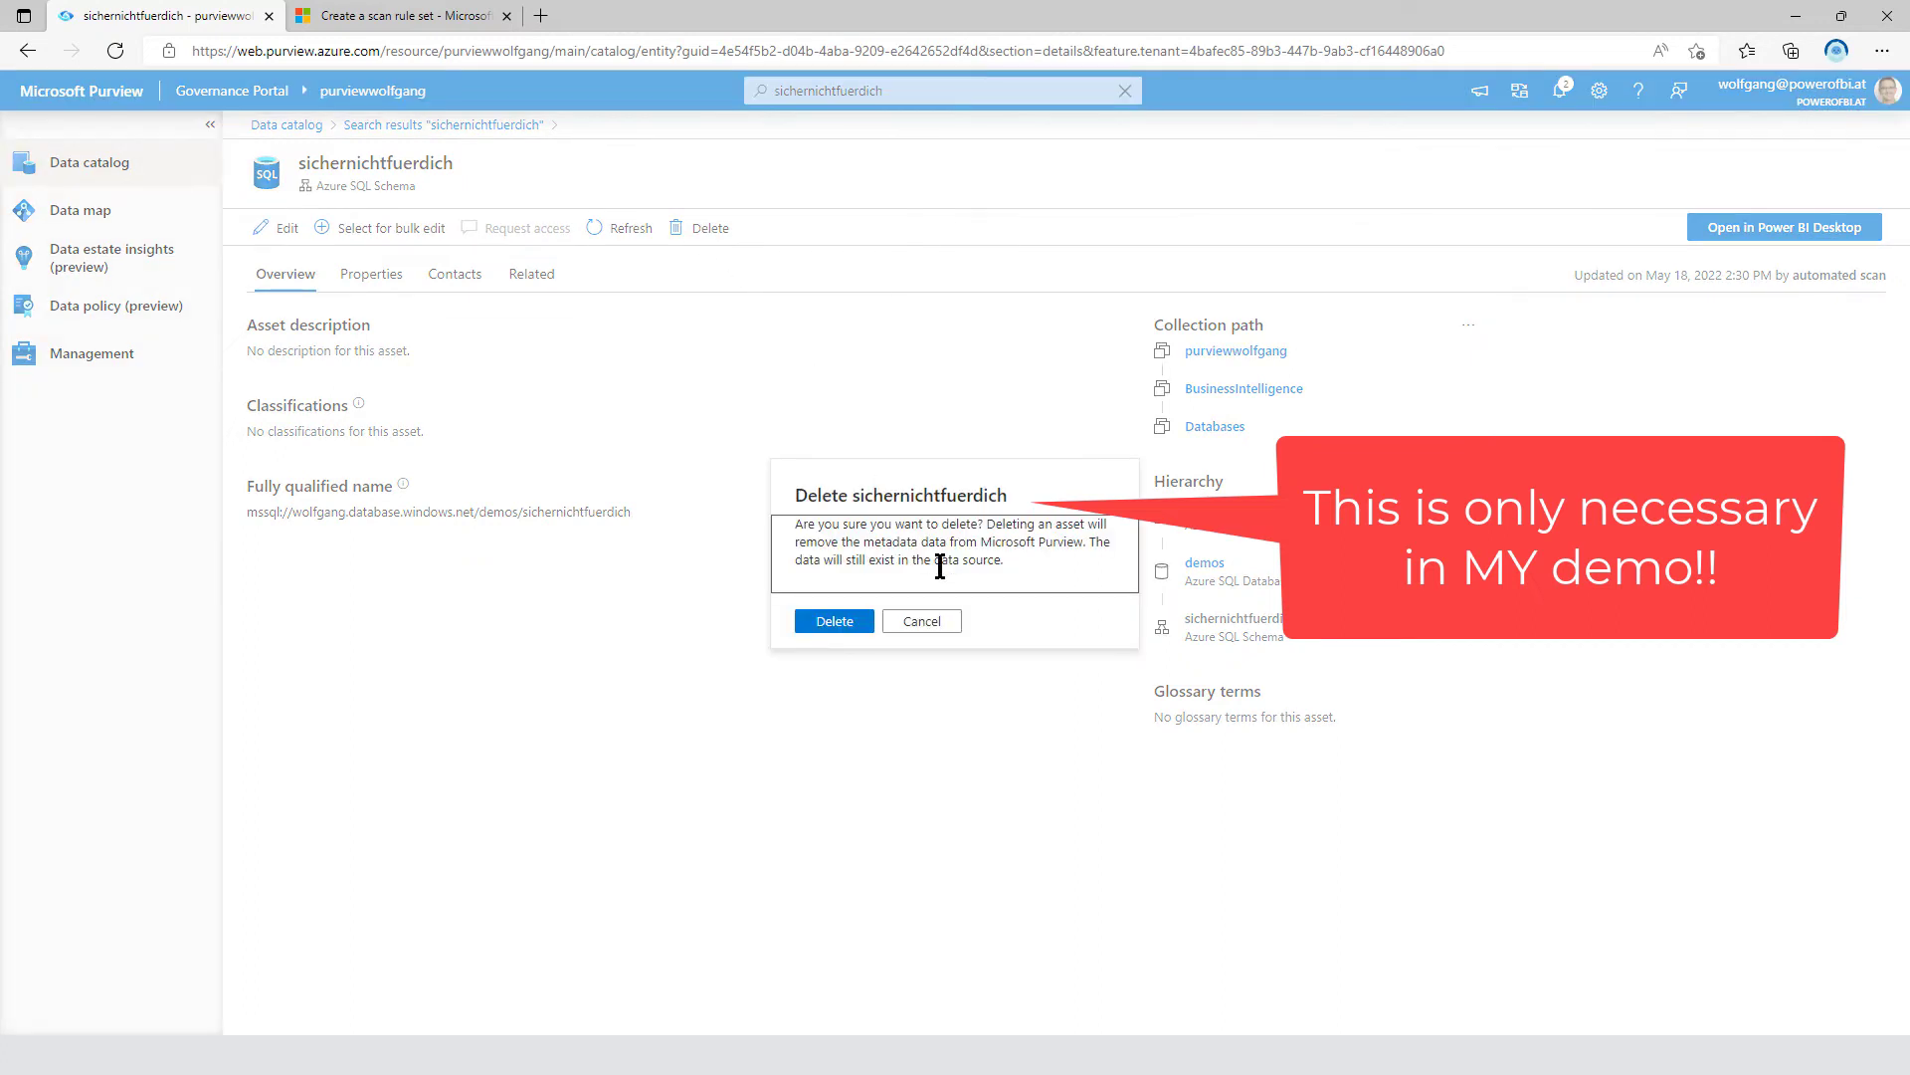
click(840, 622)
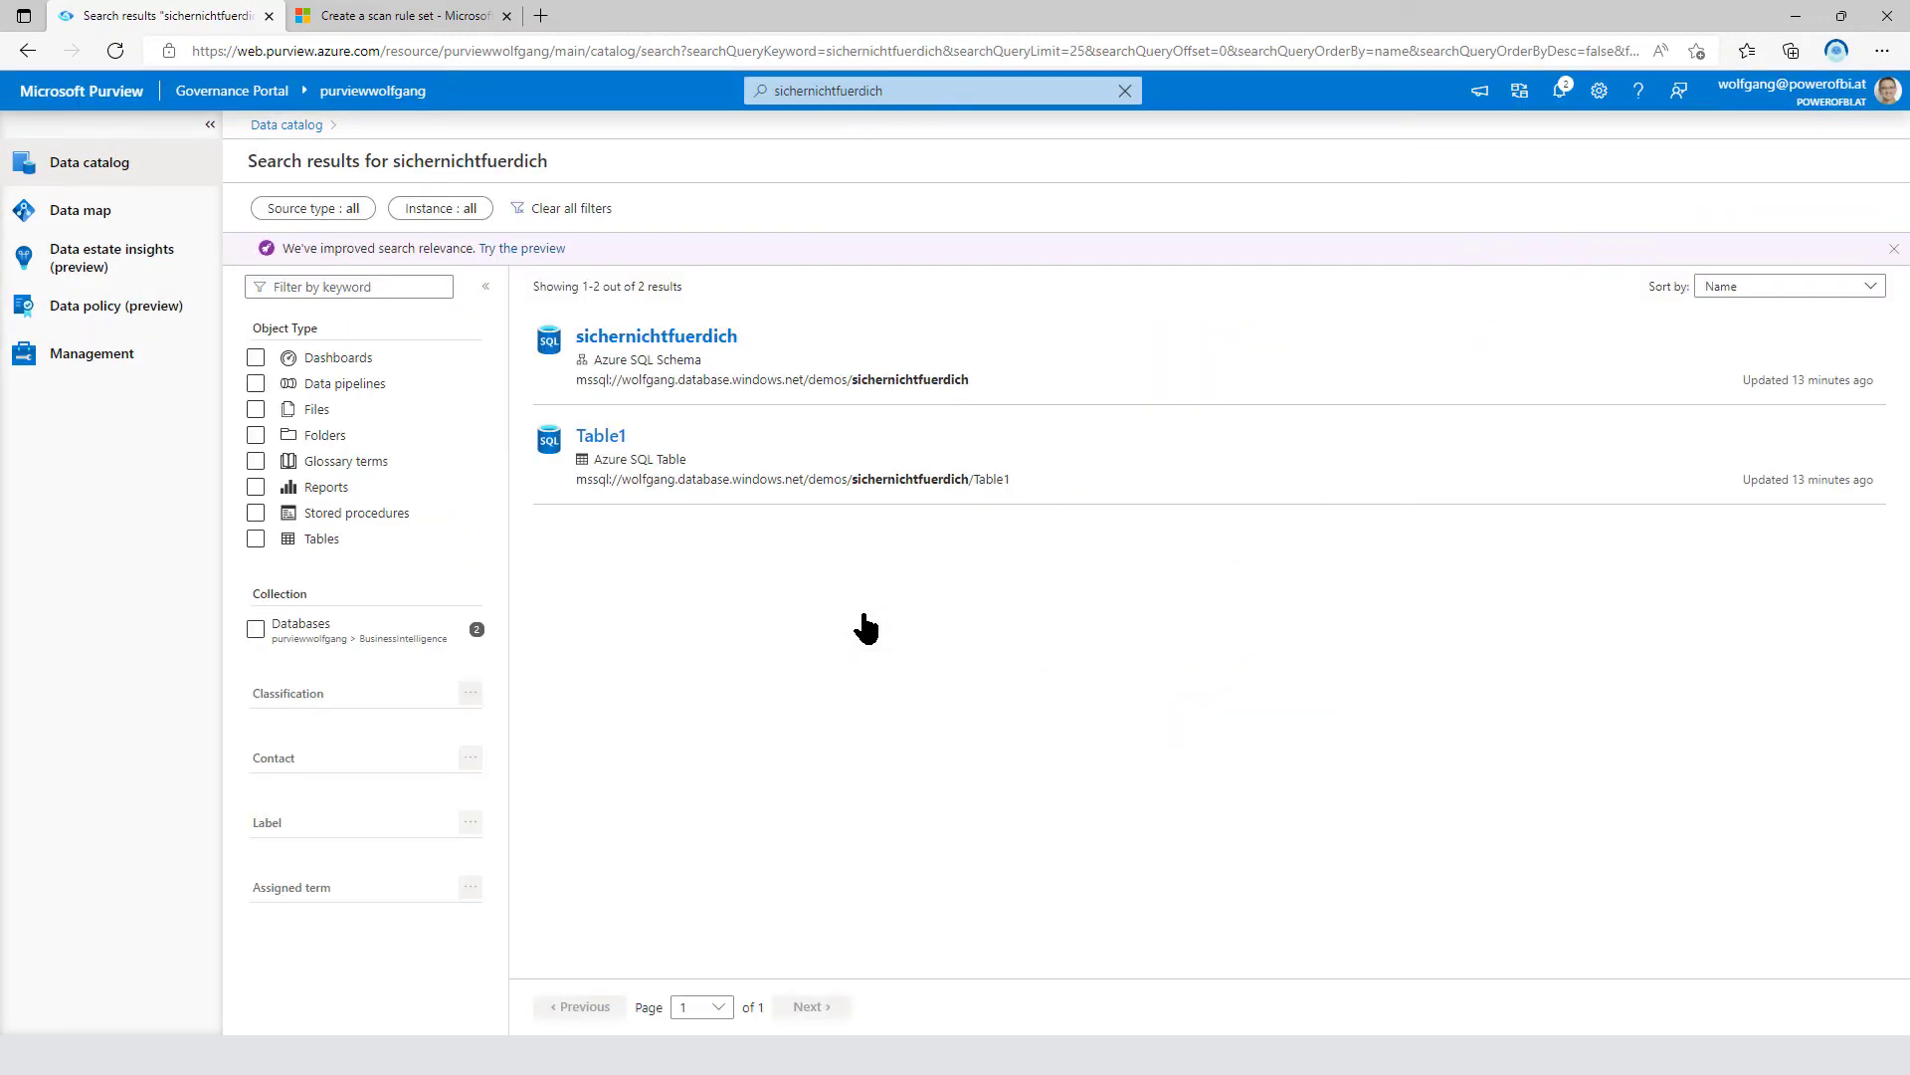
- Clear the sichernichtfuerdich query from the catalog search box
click(811, 92)
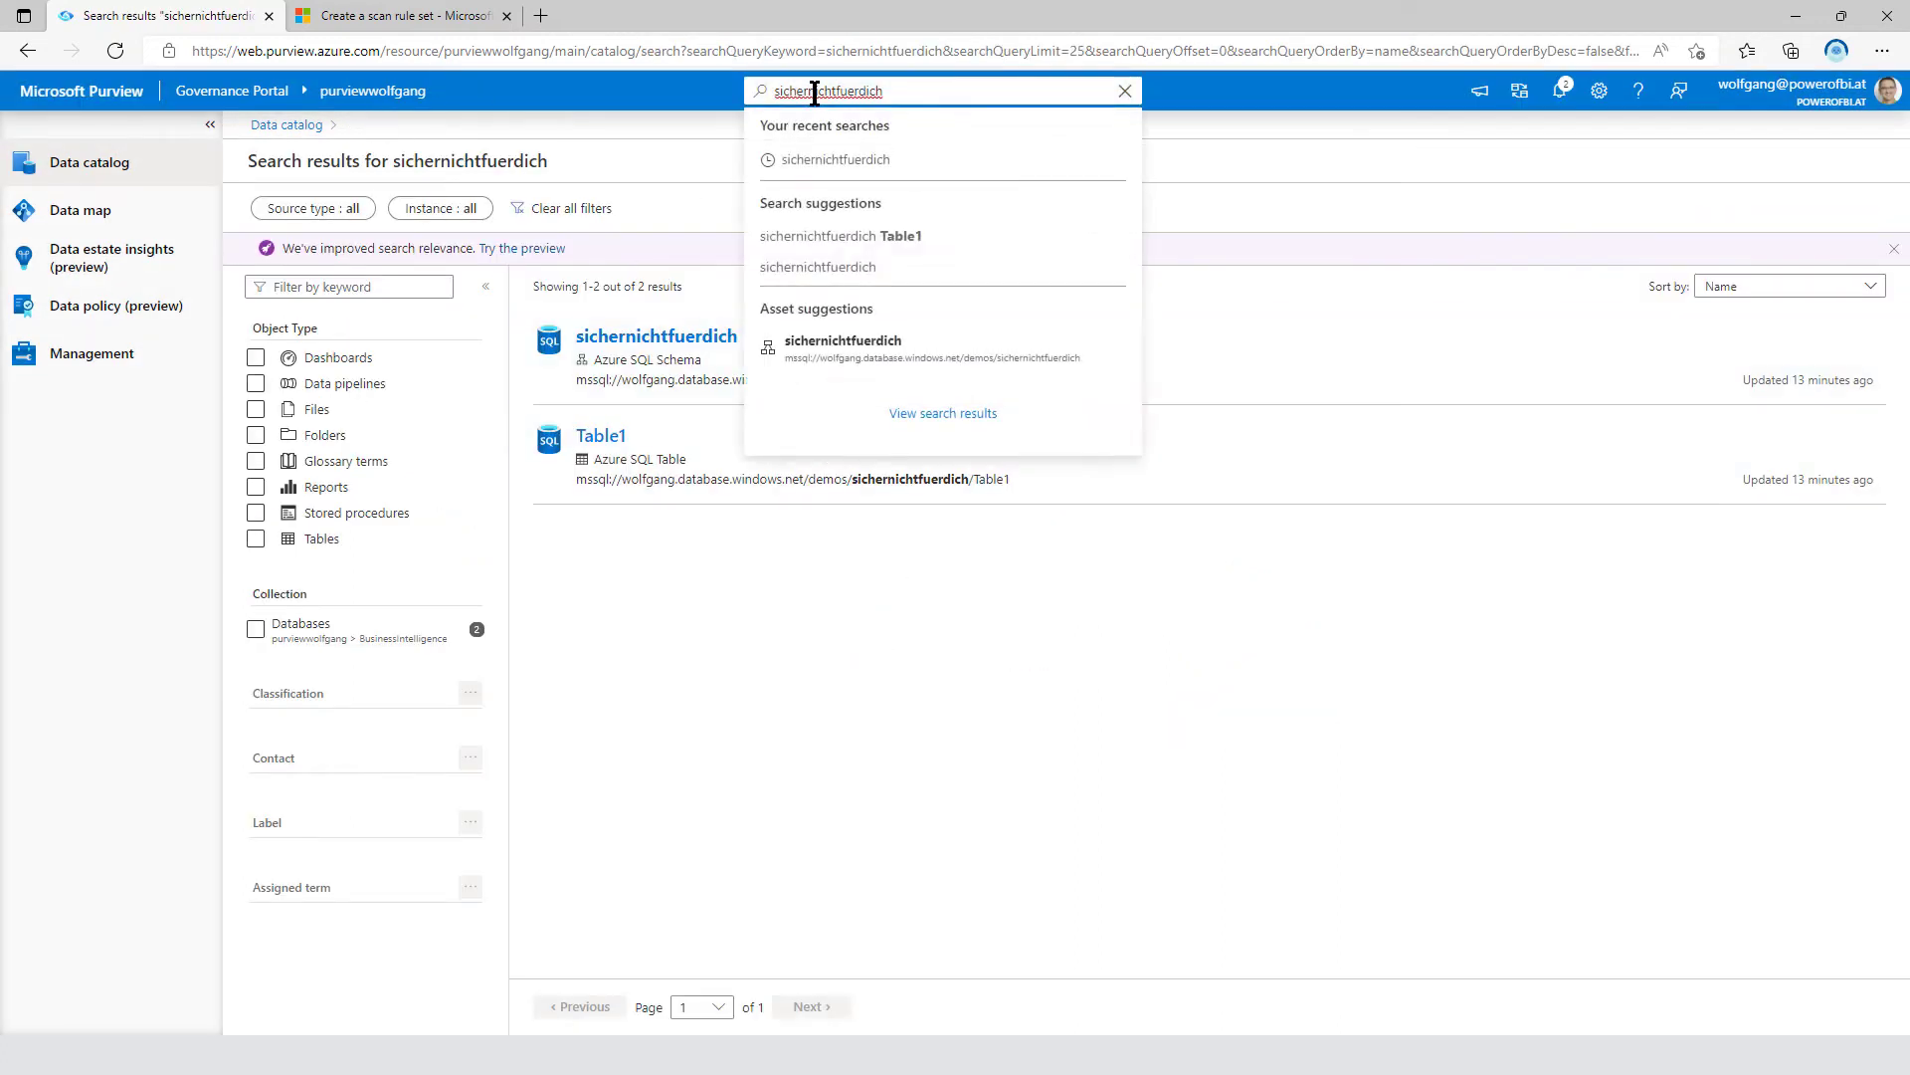
double_click(811, 93)
key(BackSpace)
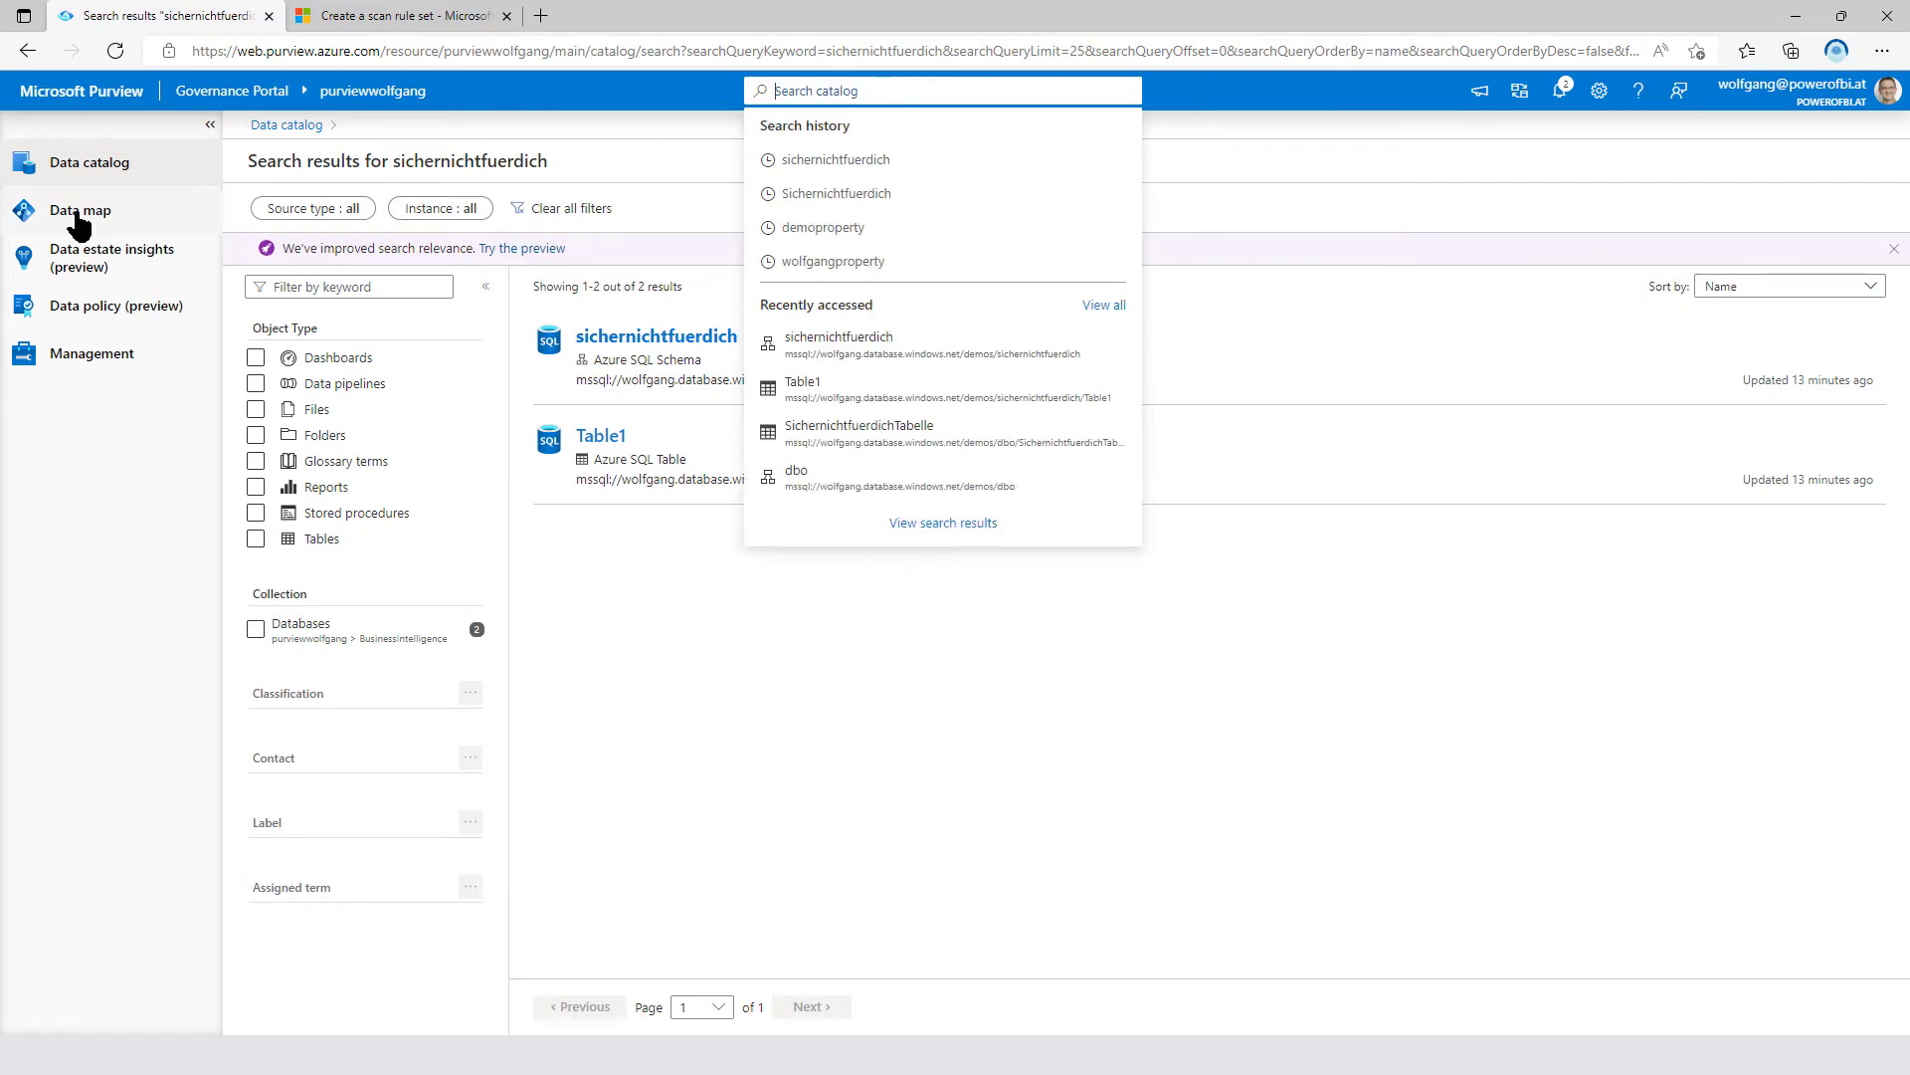
- Open the Scan-demo_withFilter run history under AzureSqlDatabase-wolfgang and refresh it
click(75, 169)
click(45, 215)
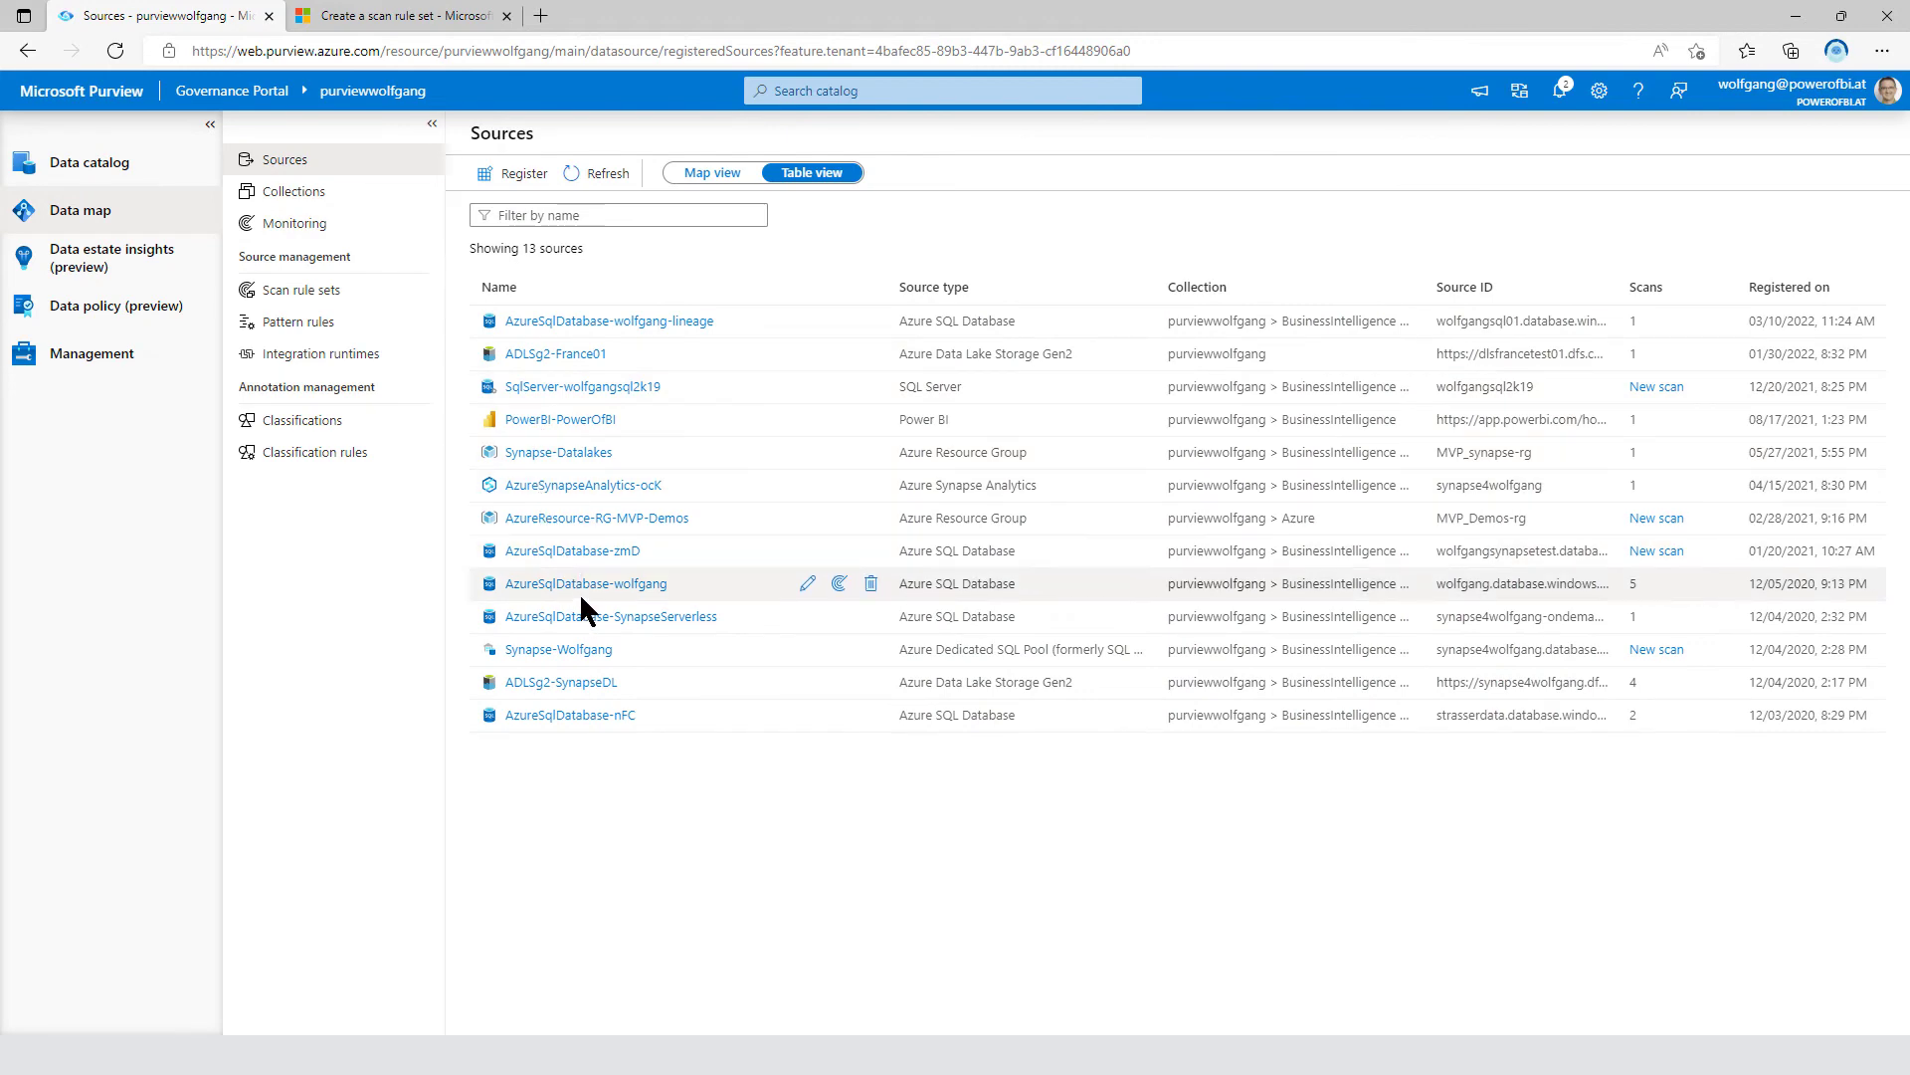
click(581, 585)
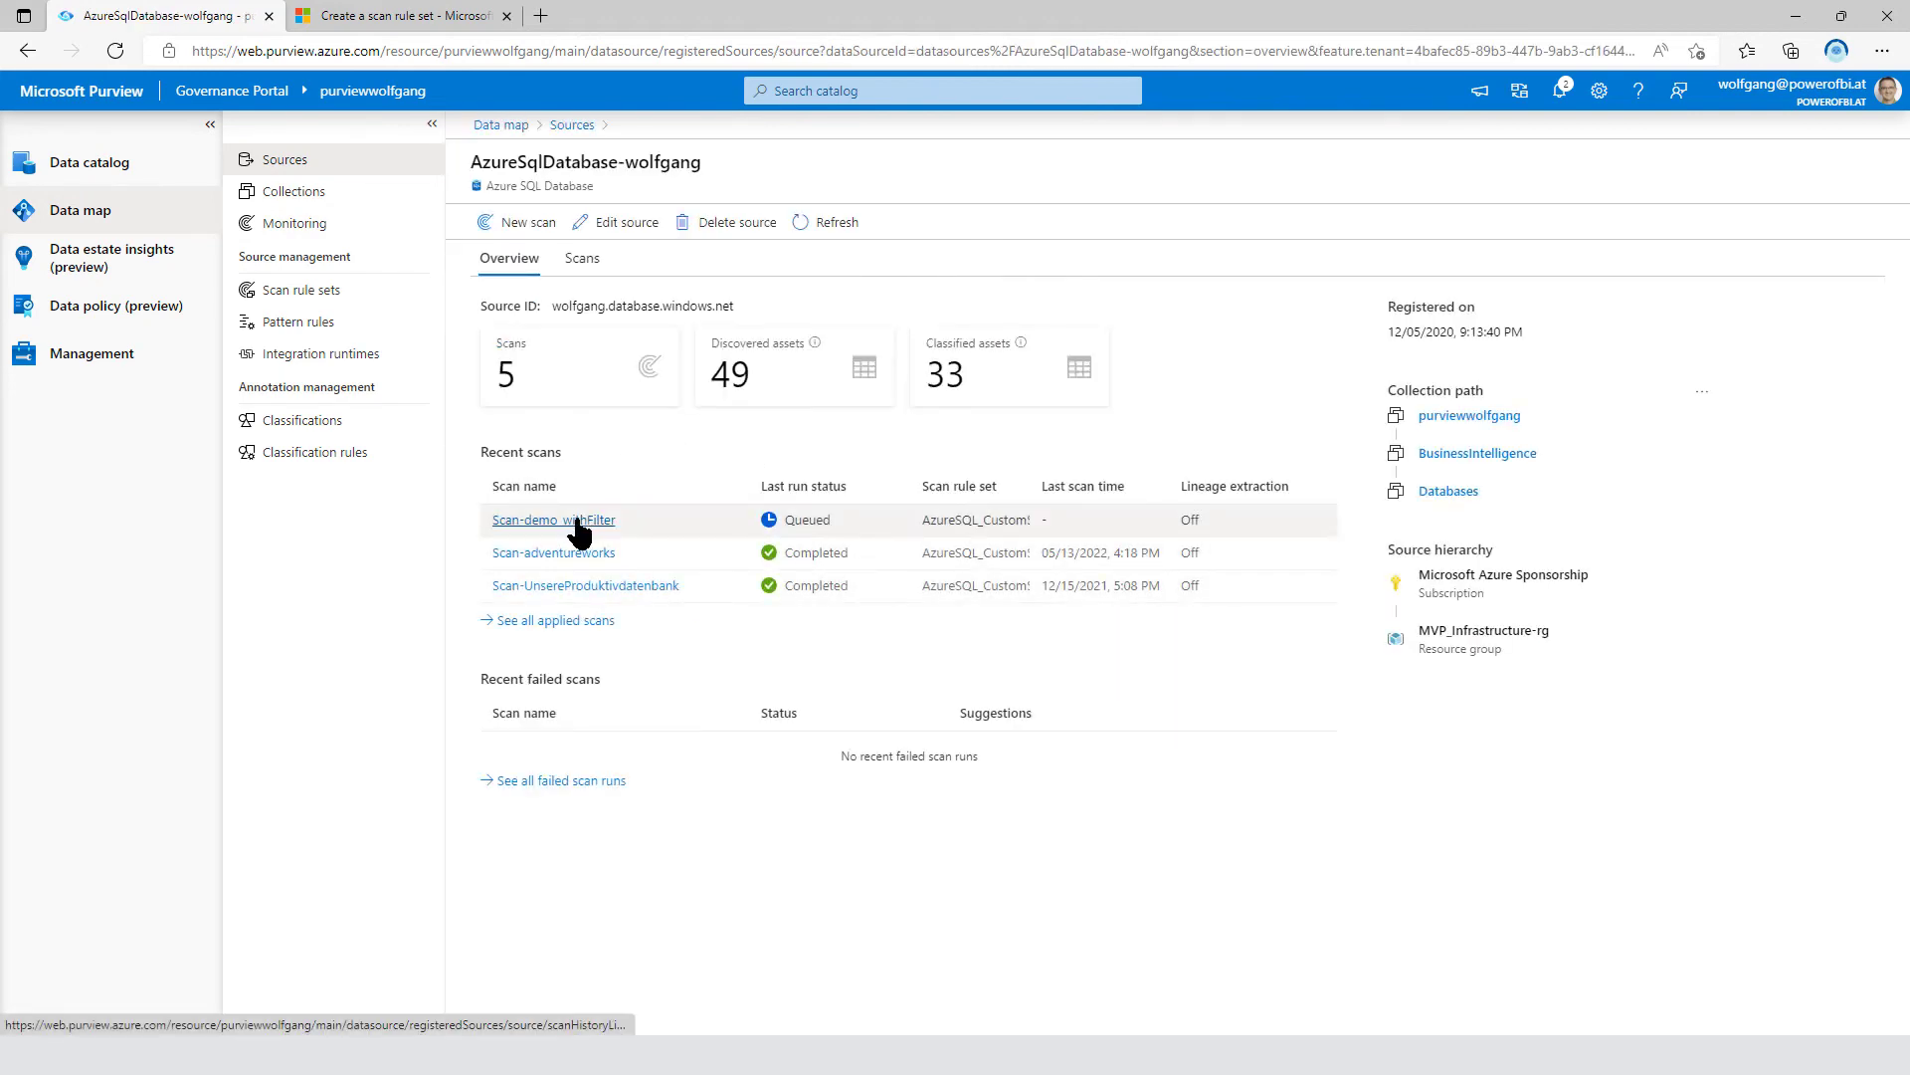
click(592, 518)
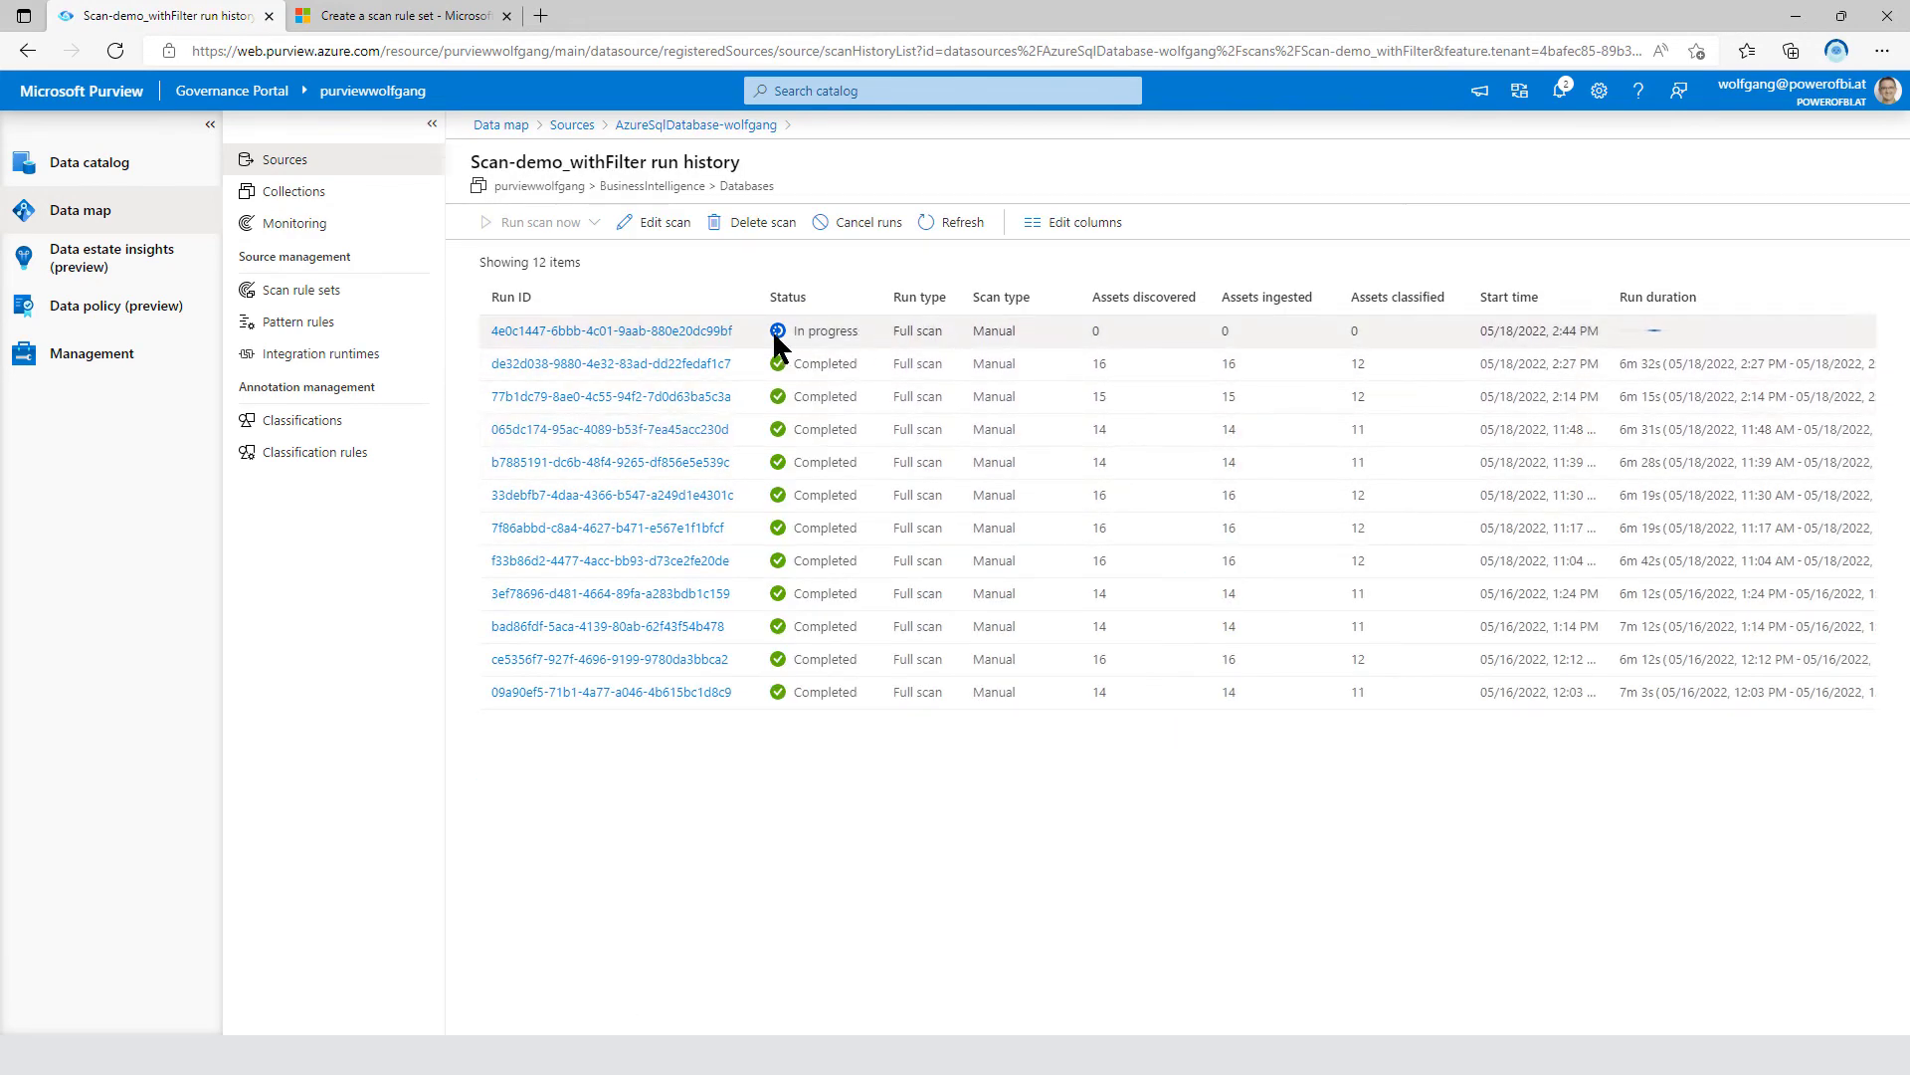
click(942, 224)
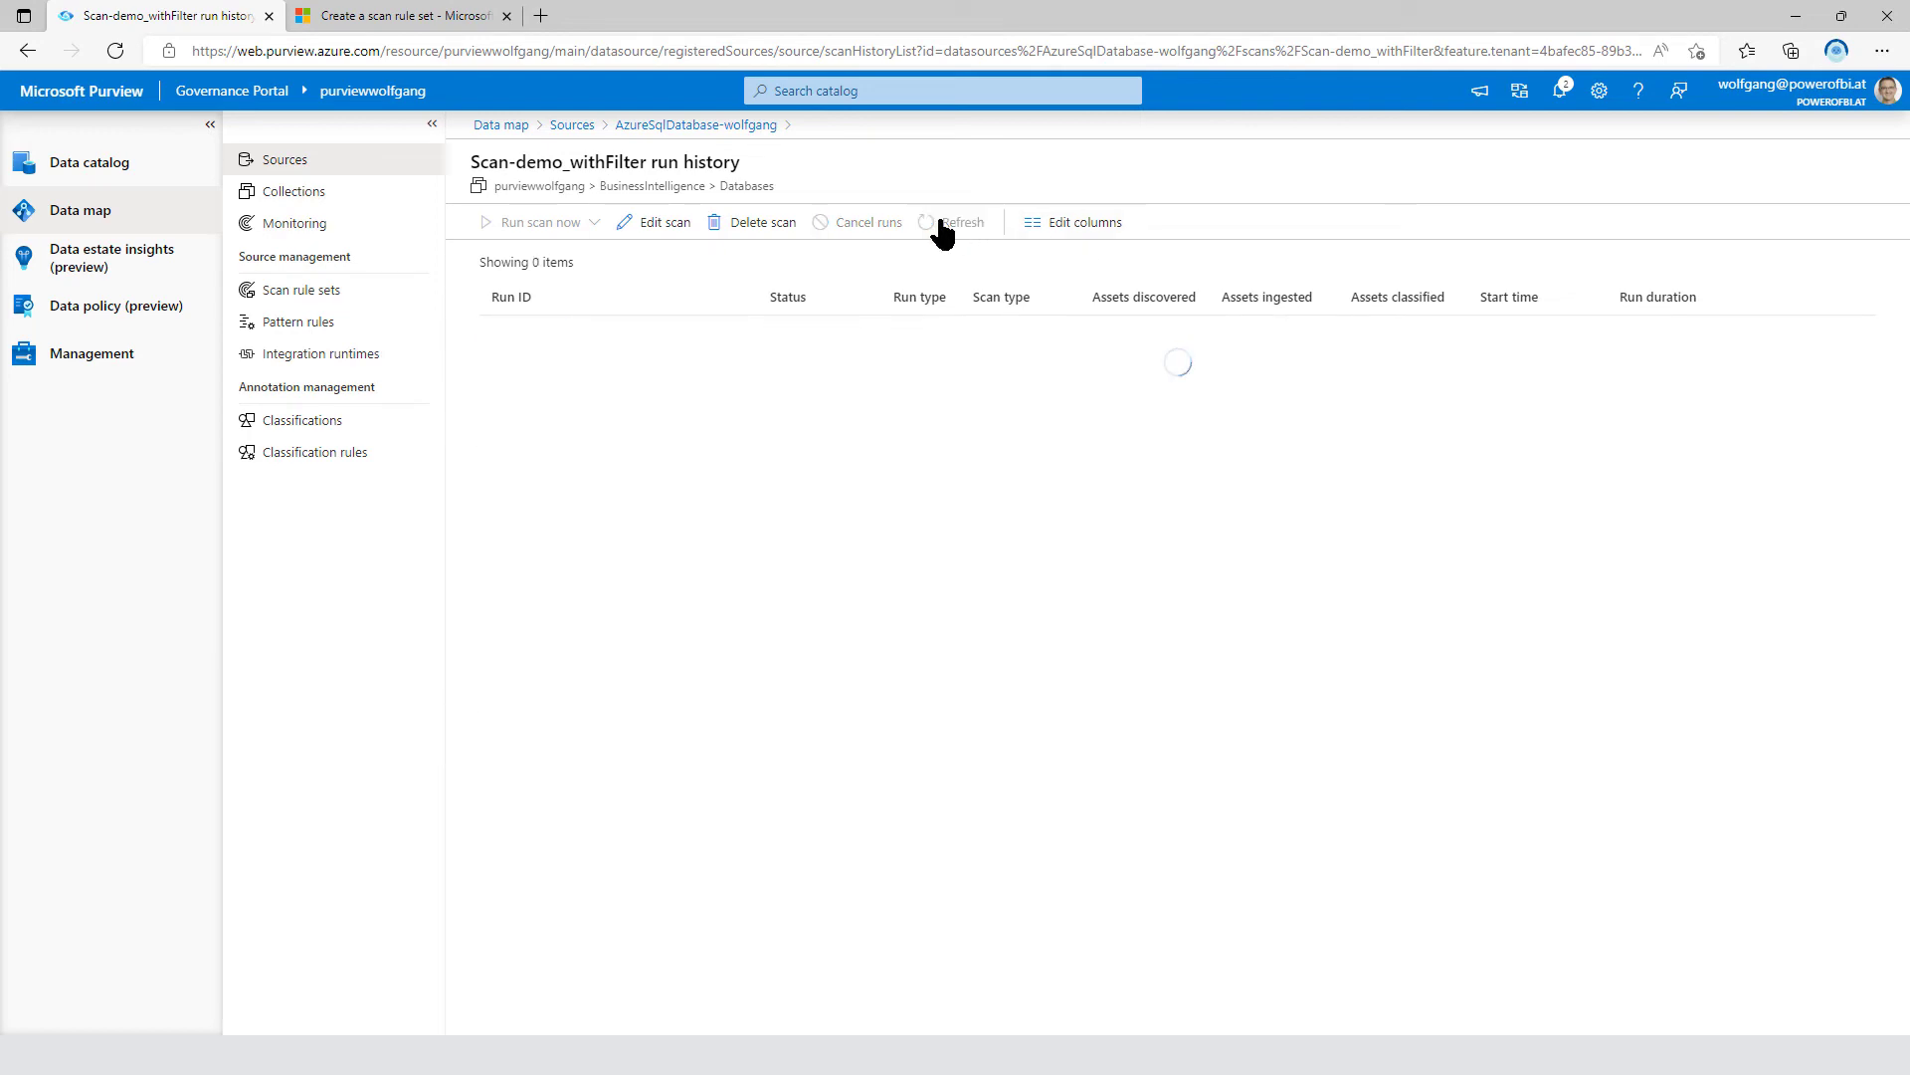
- Refresh the Scan-demo_withFilter run list until the newest run shows Completed with 14 assets
click(941, 223)
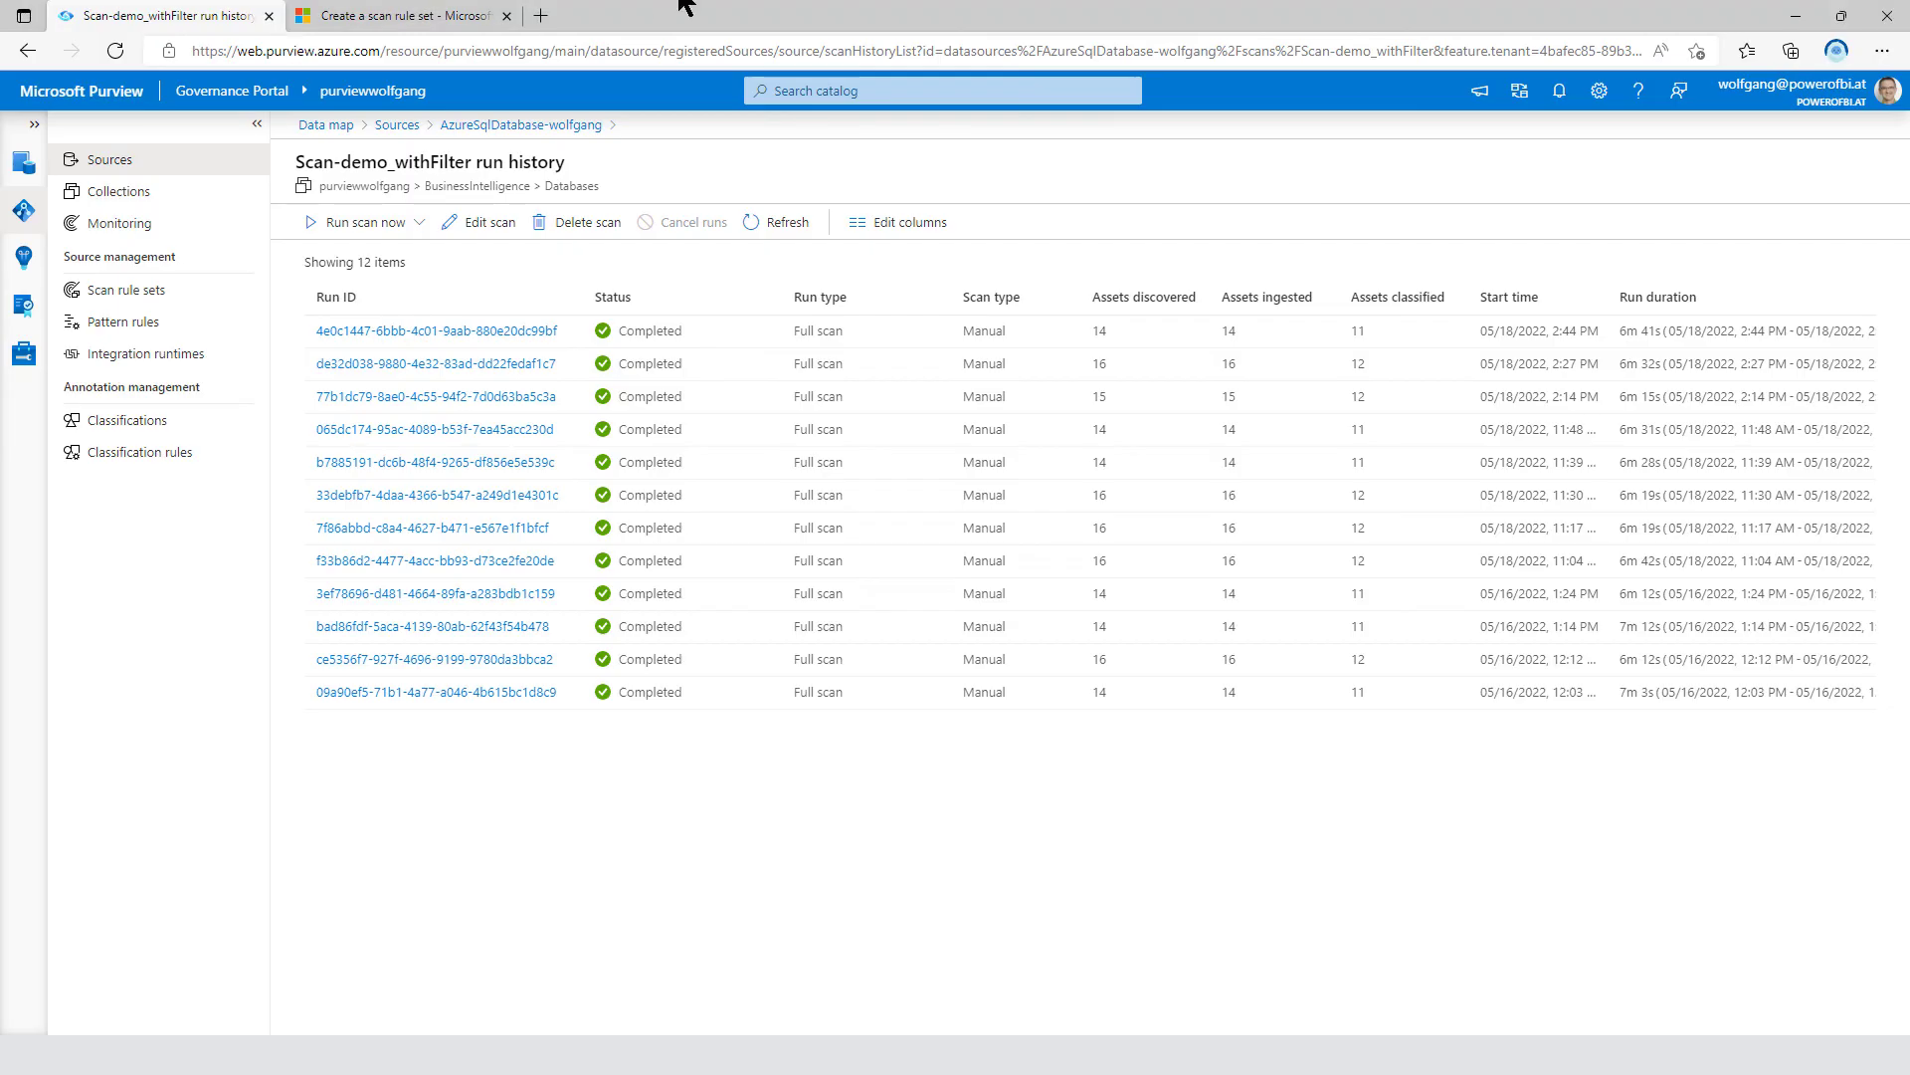
click(788, 229)
- Start a new custom scan rule set, view its source types, then cancel without creating it
click(127, 295)
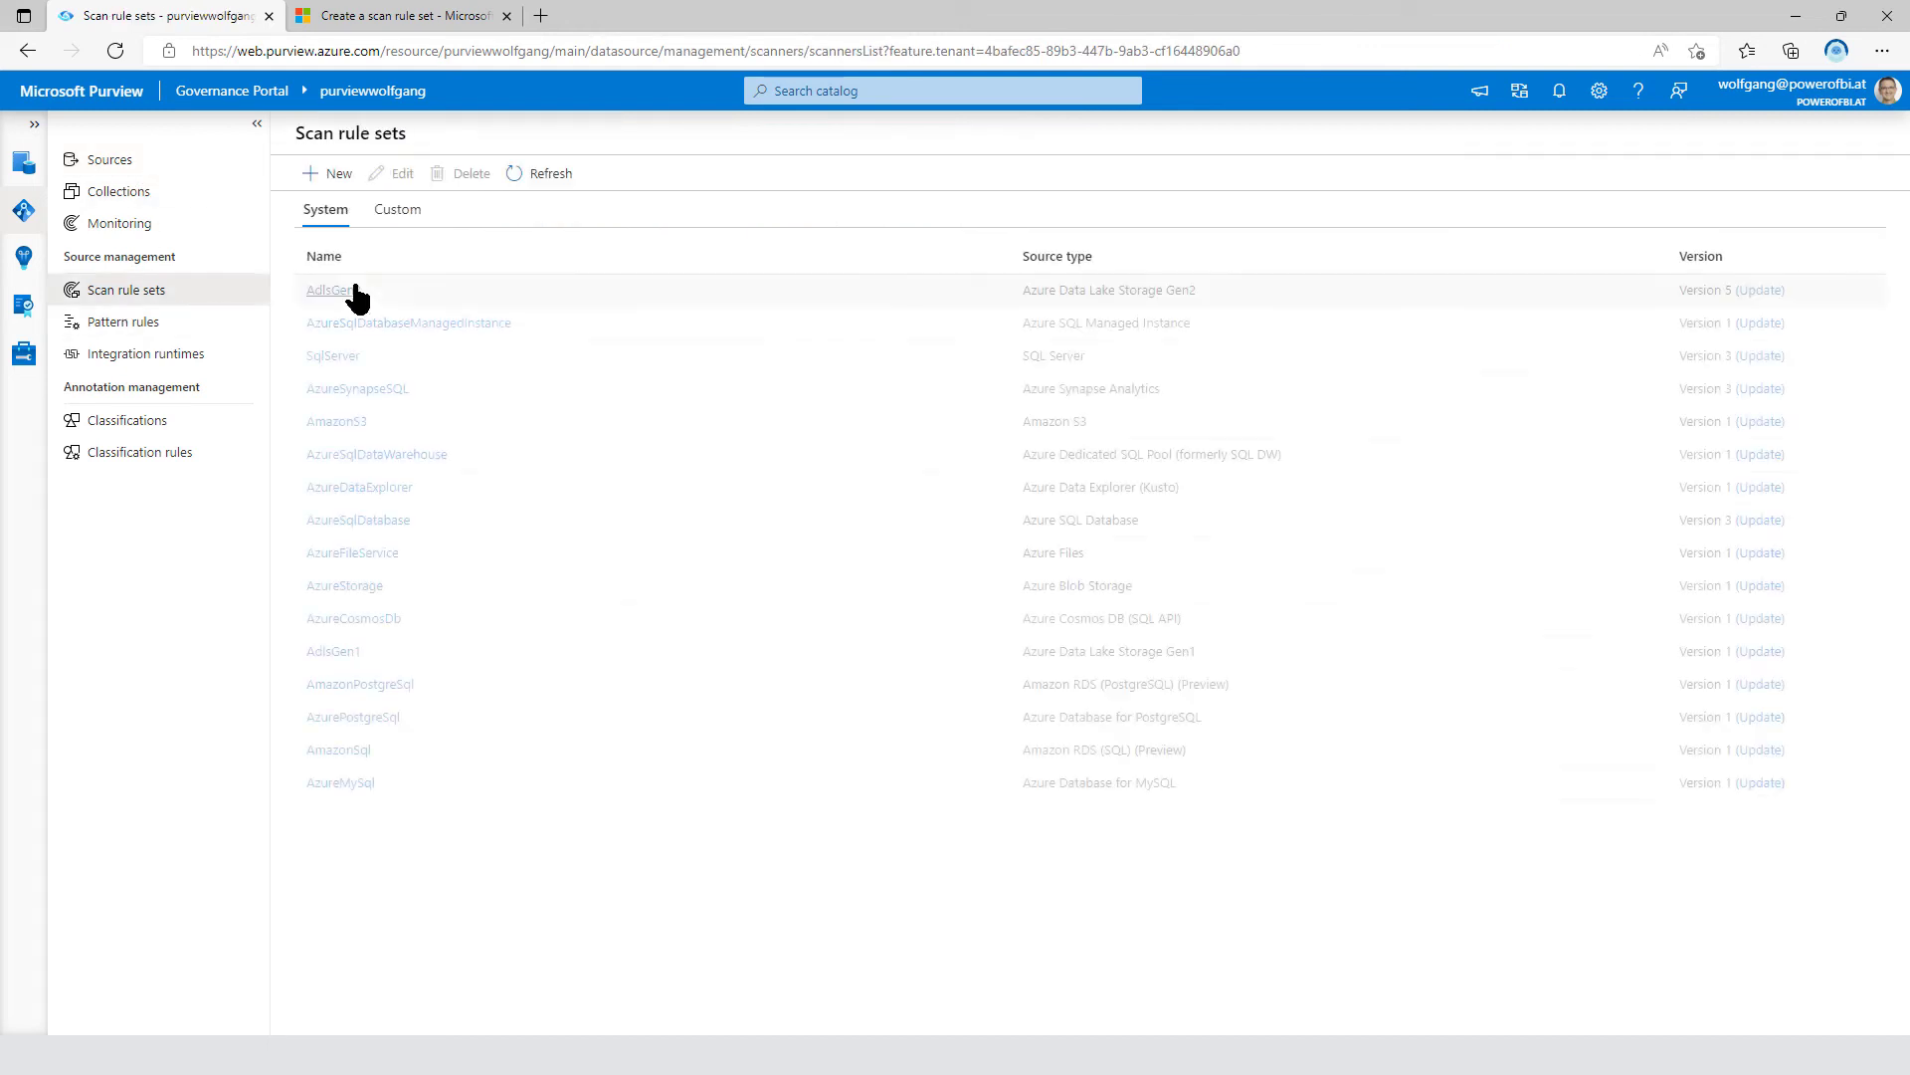
click(397, 210)
click(331, 175)
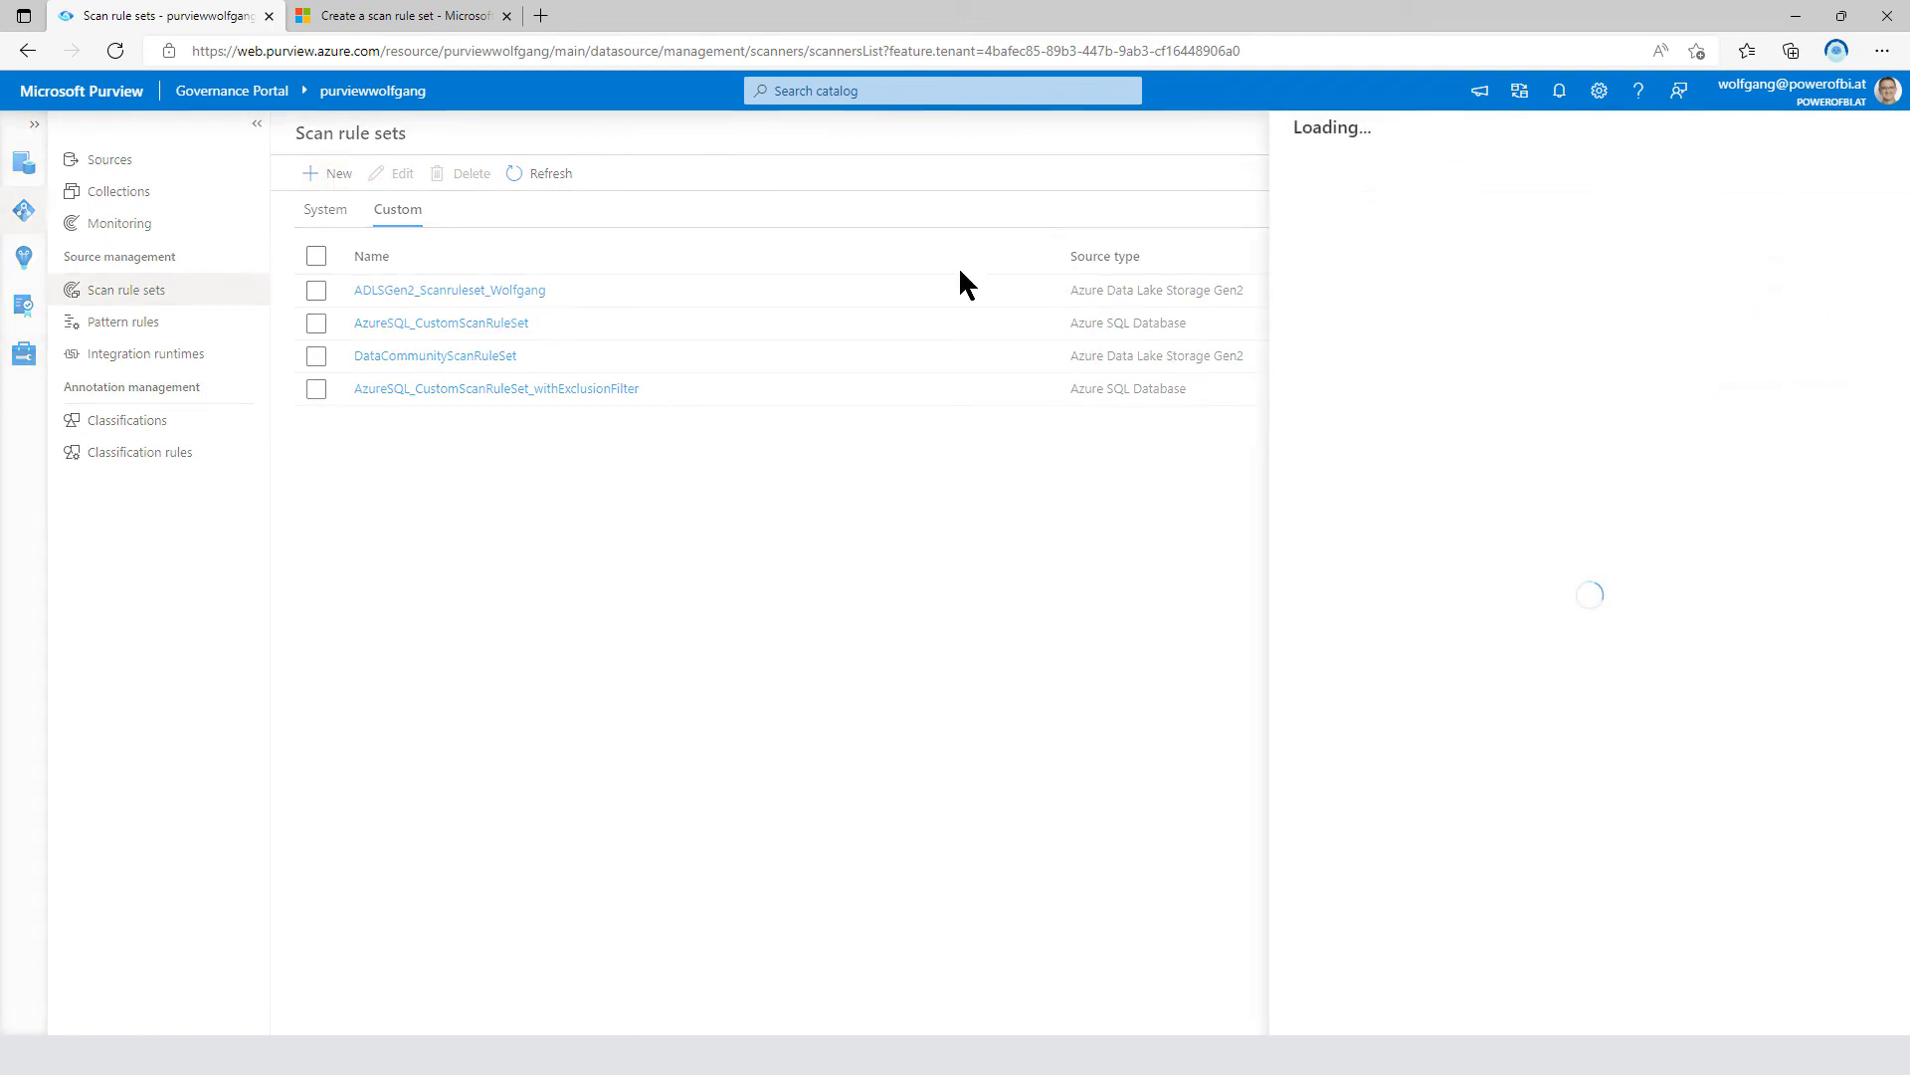
click(1456, 187)
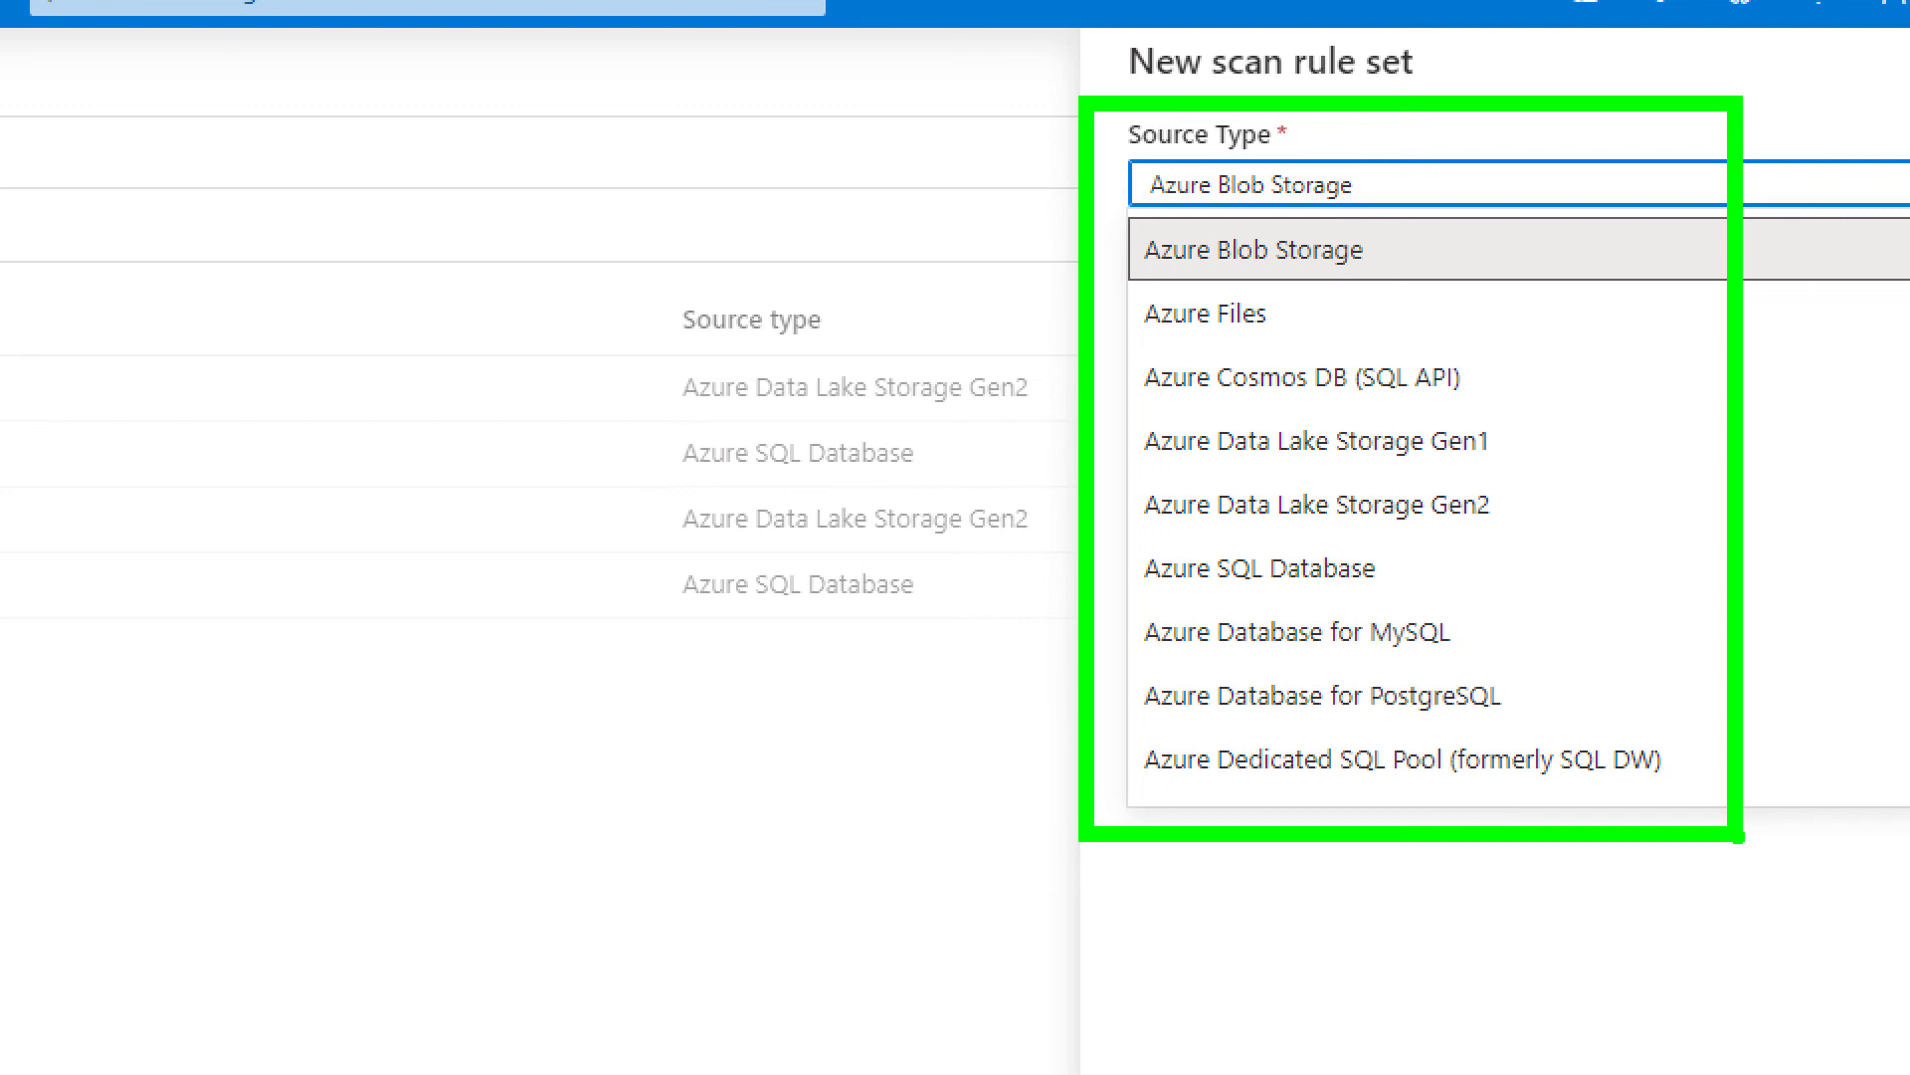
click(1837, 1005)
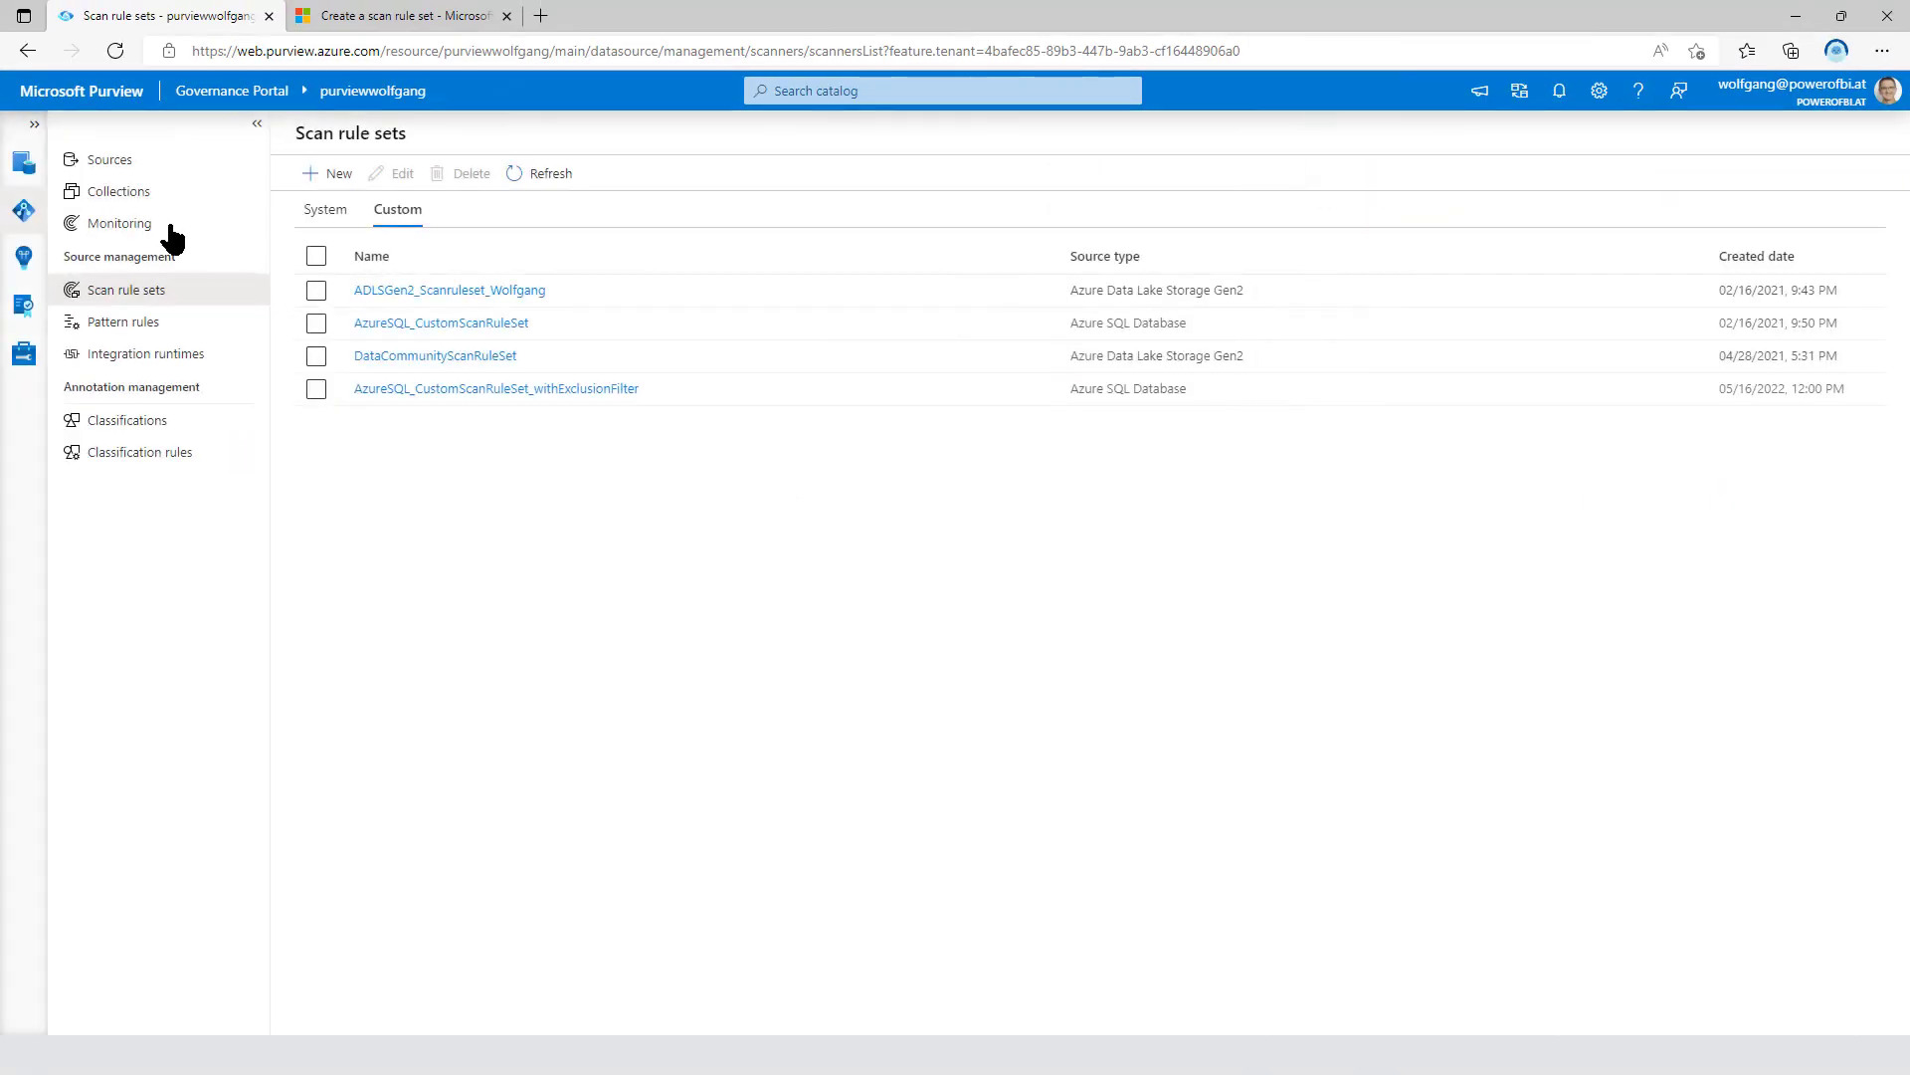
- Reopen Scan-demo_withFilter's run history under AzureSqlDatabase-wolfgang and compare assets discovered: 14 versus earlier 16
click(117, 160)
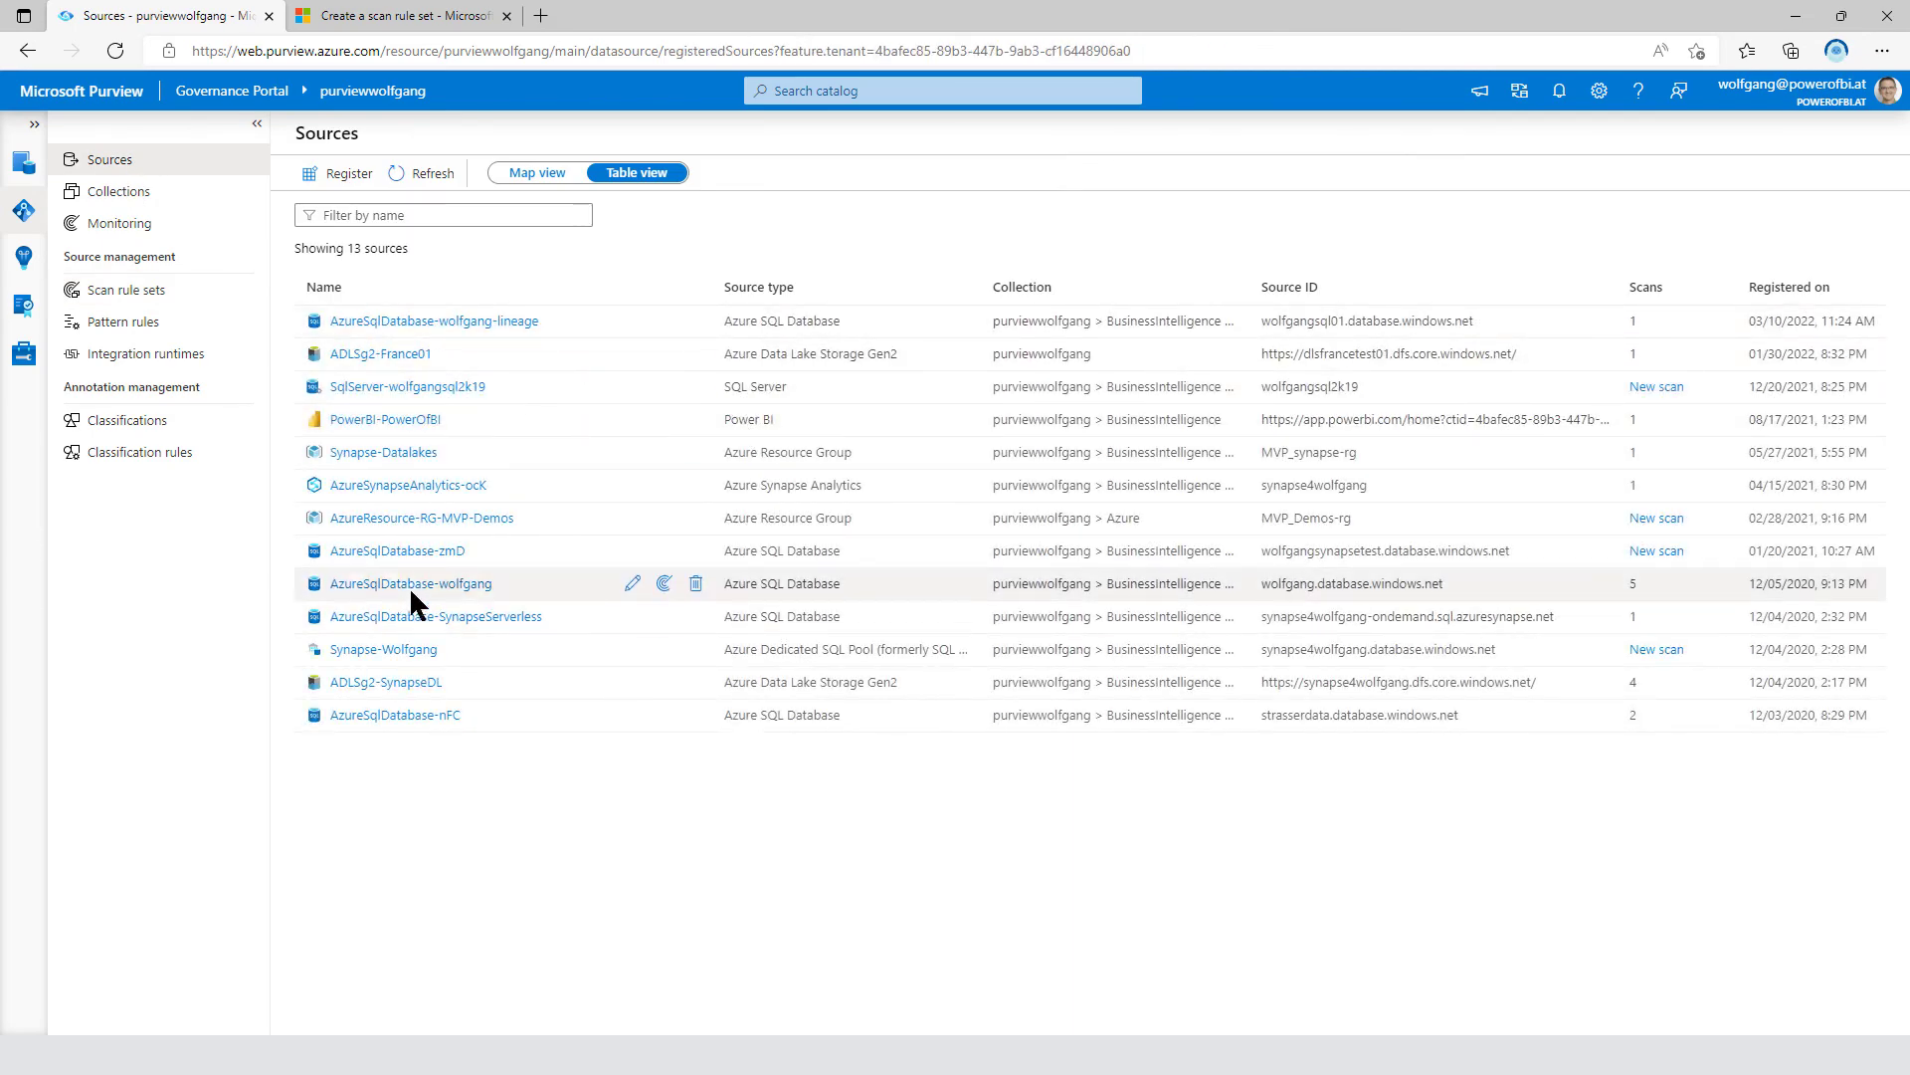
click(413, 586)
click(434, 522)
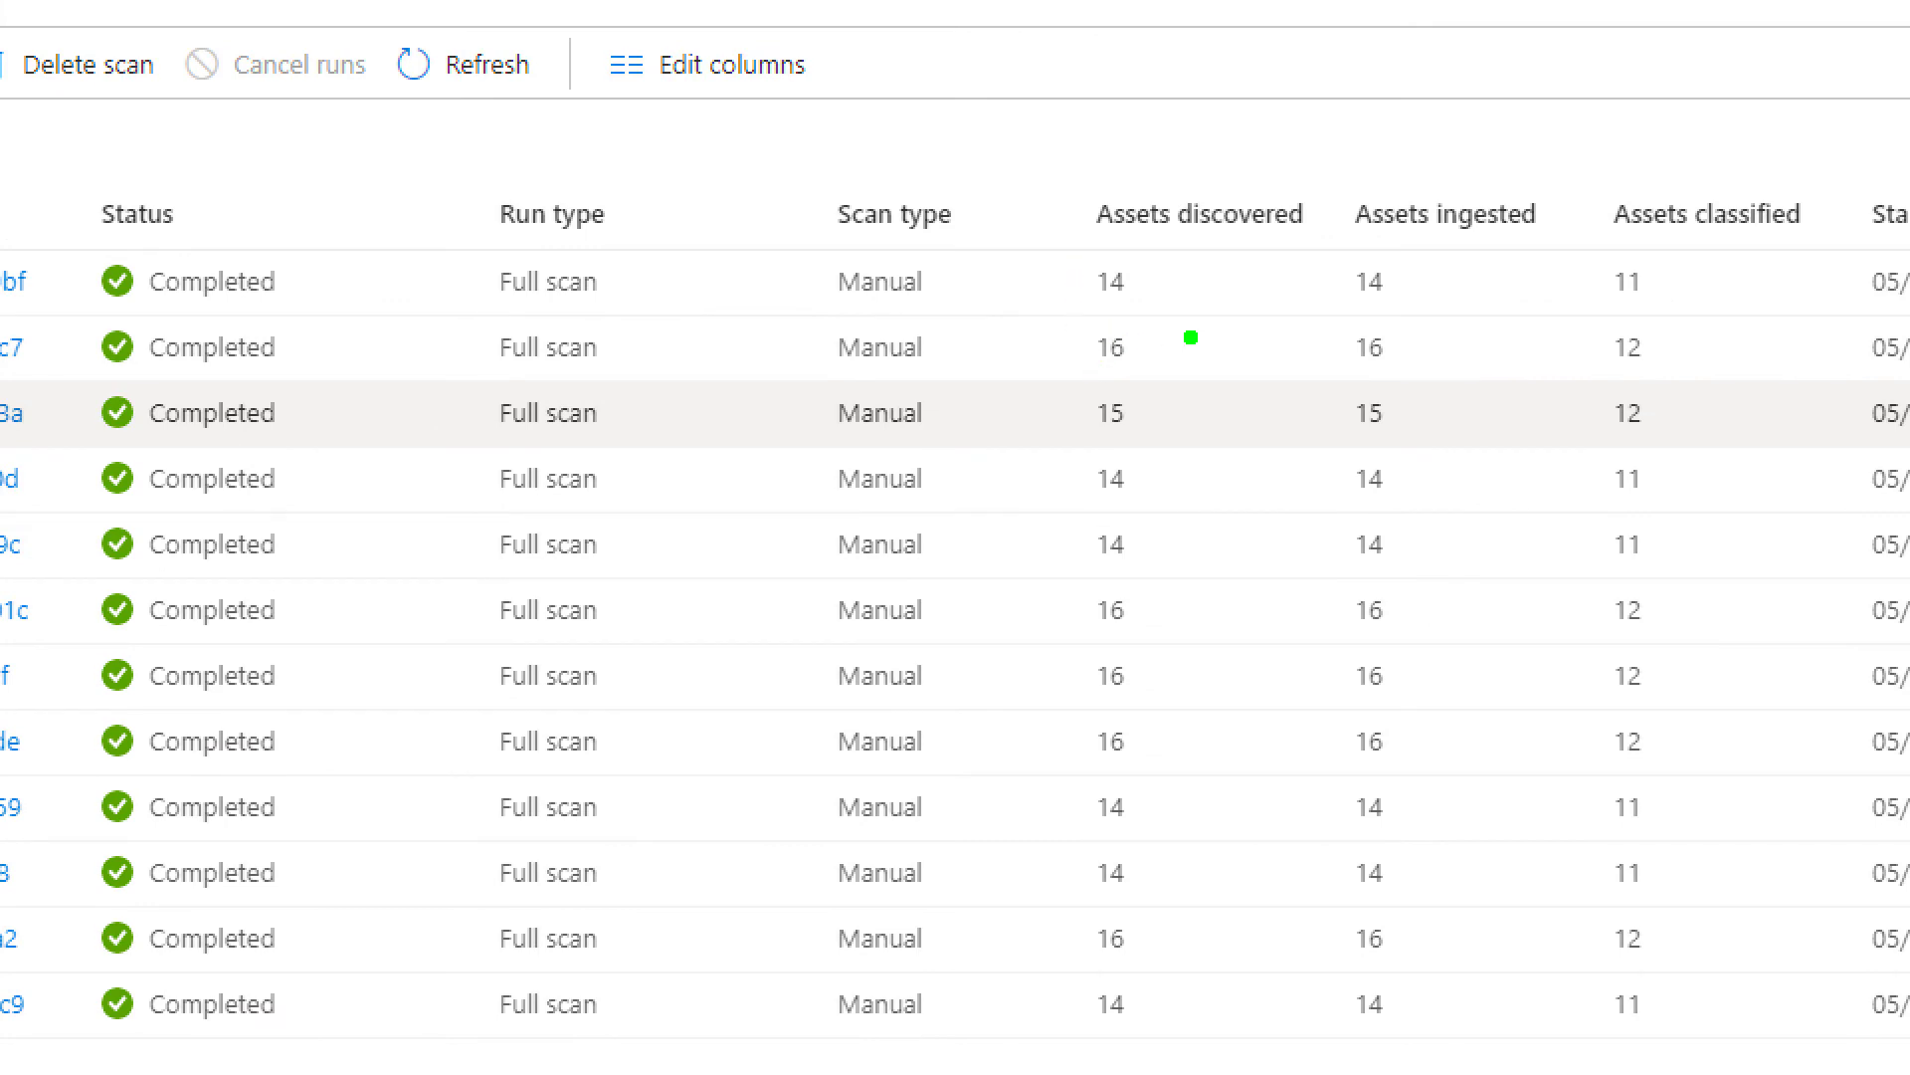
mouse_move(1187, 364)
mouse_down()
mouse_move(1182, 255)
mouse_move(1223, 294)
mouse_up()
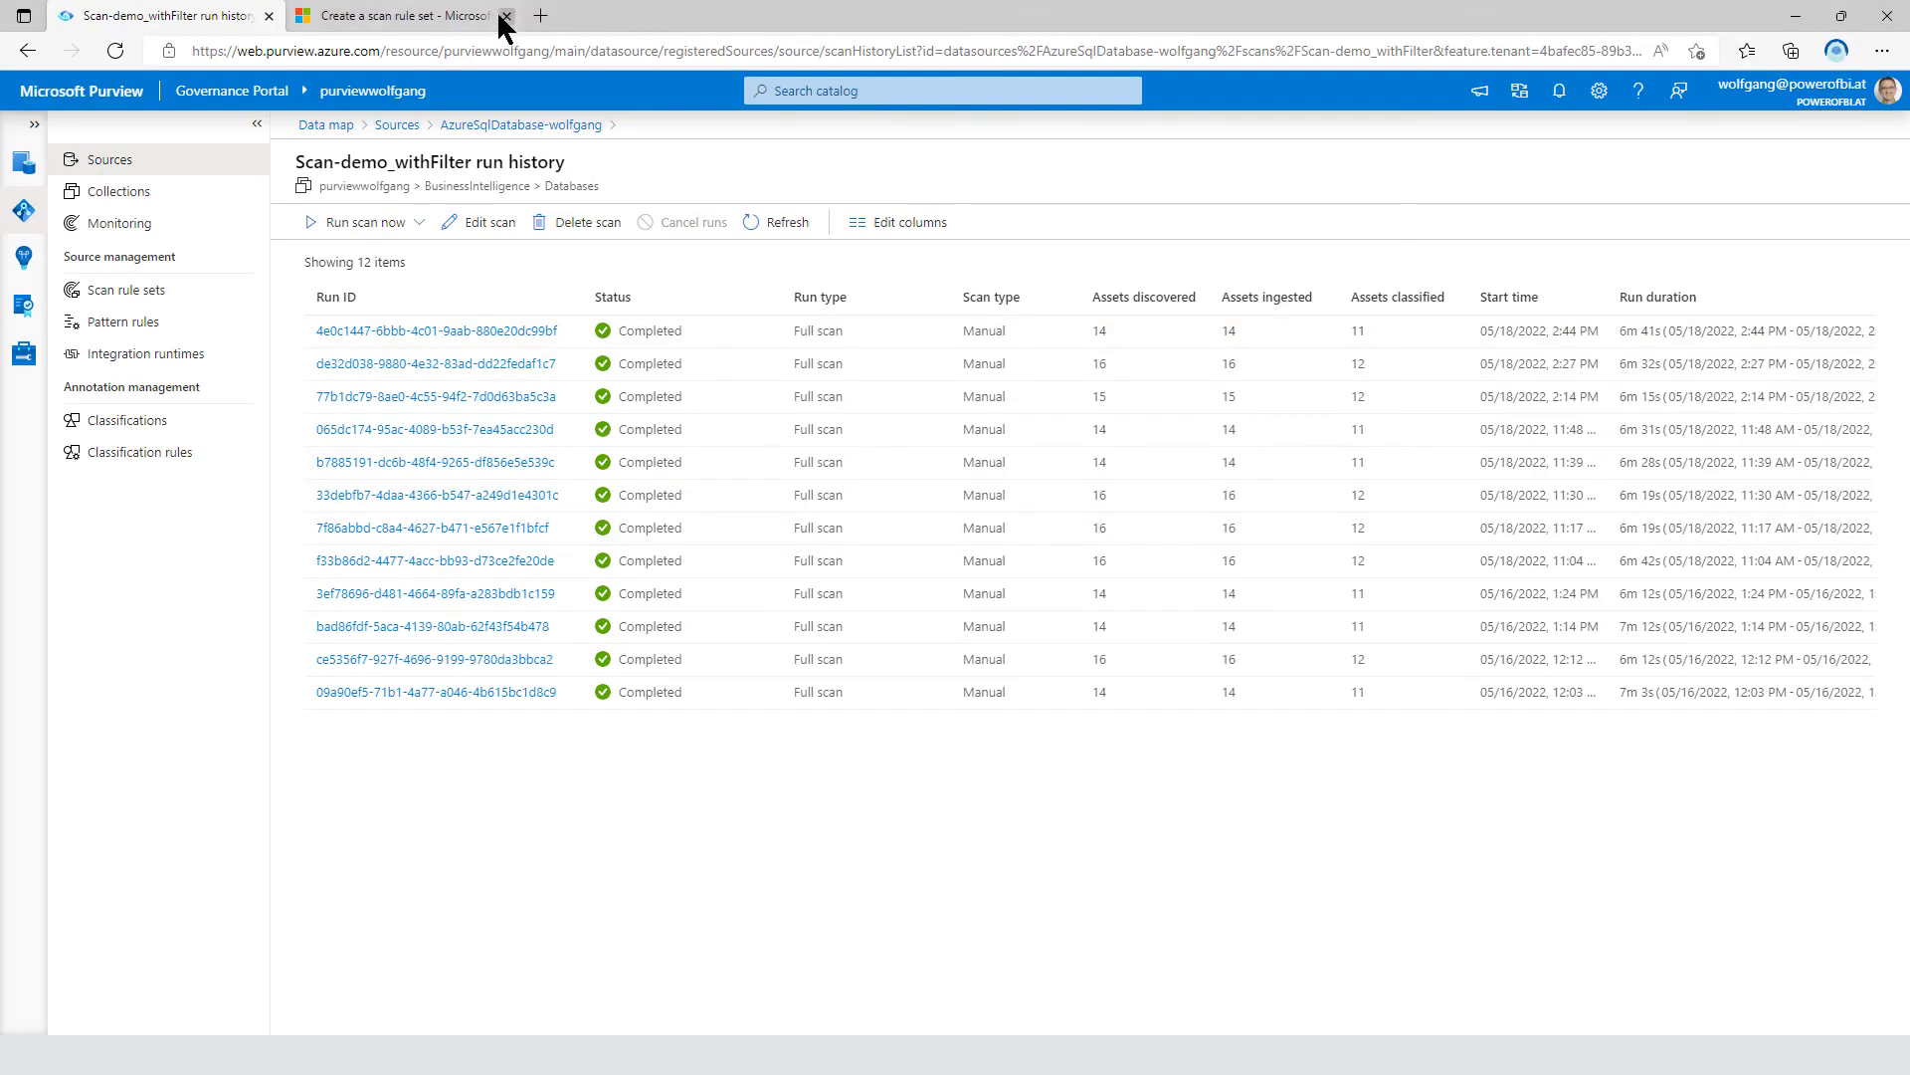
- In the 'Create a scan rule set' article, go to the Ignore patterns guidance on fully qualified names
click(445, 20)
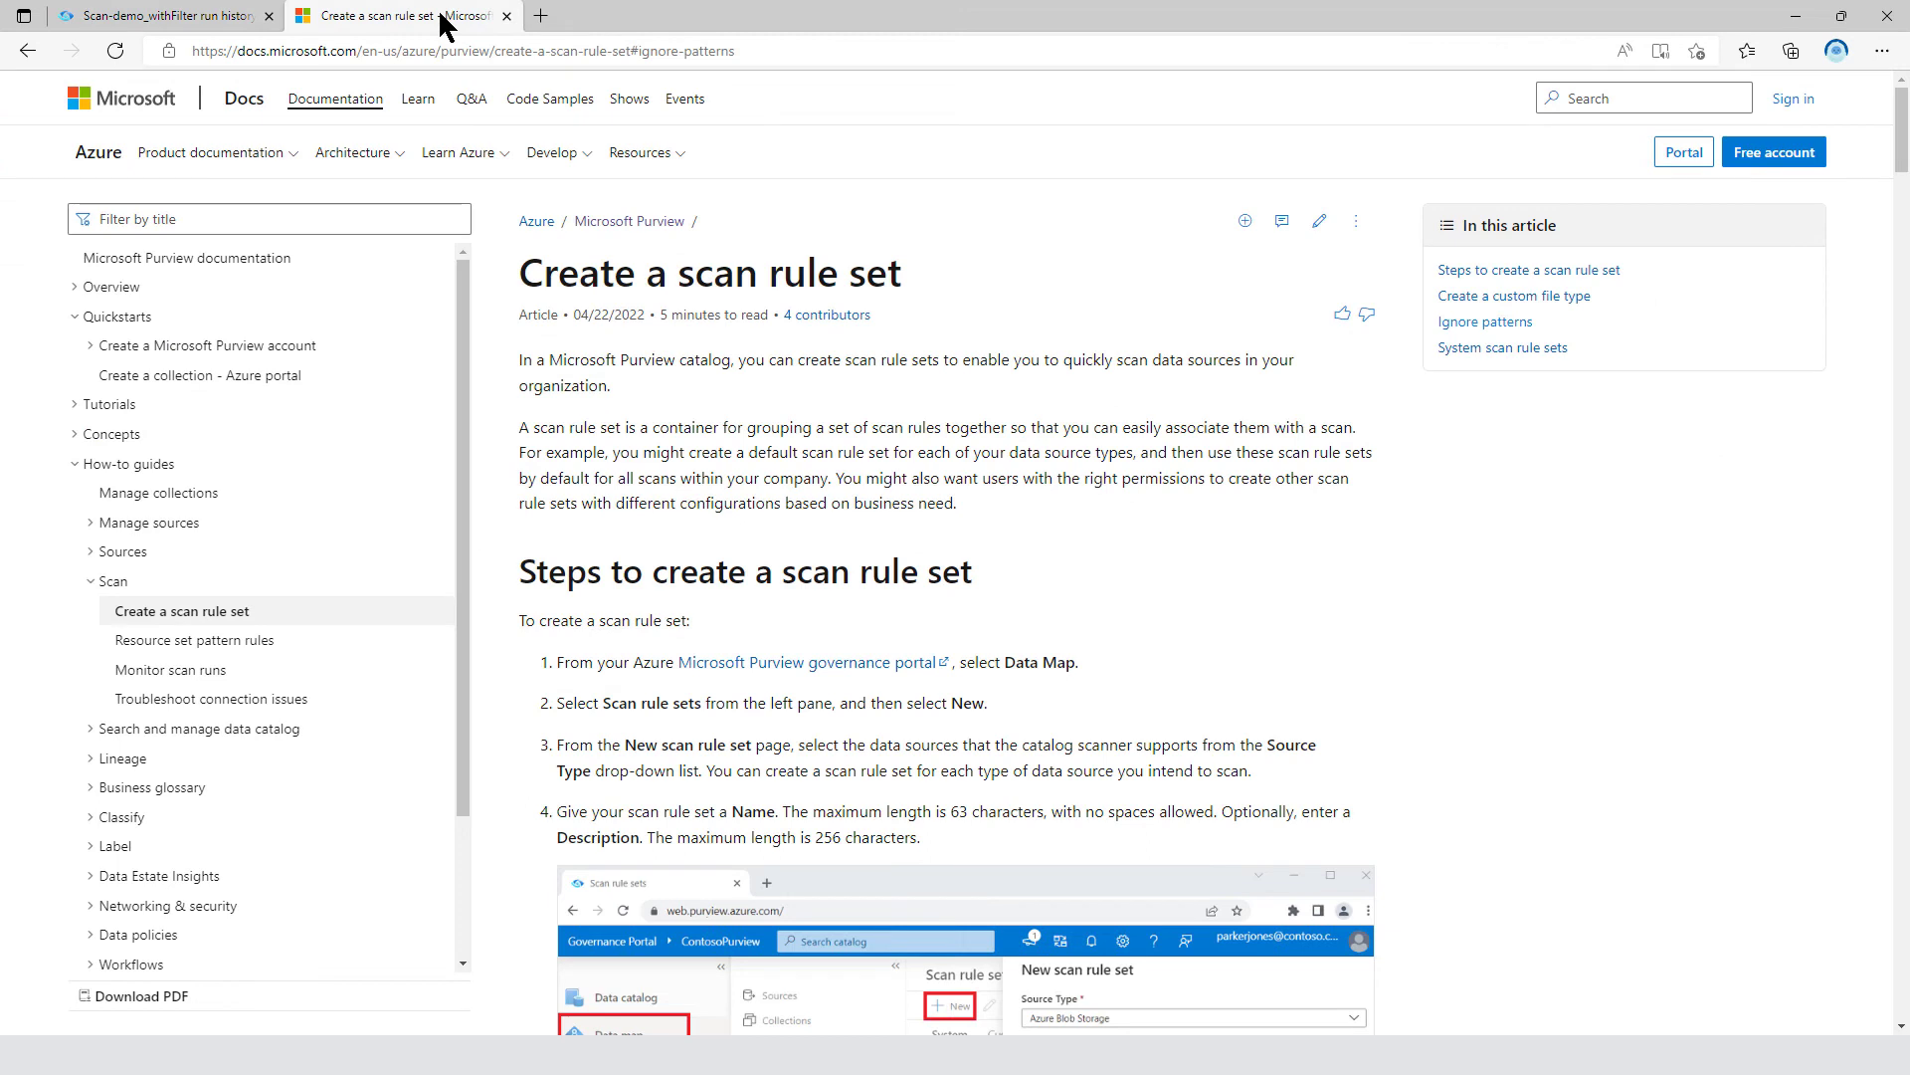
drag(512, 288, 897, 283)
click(900, 283)
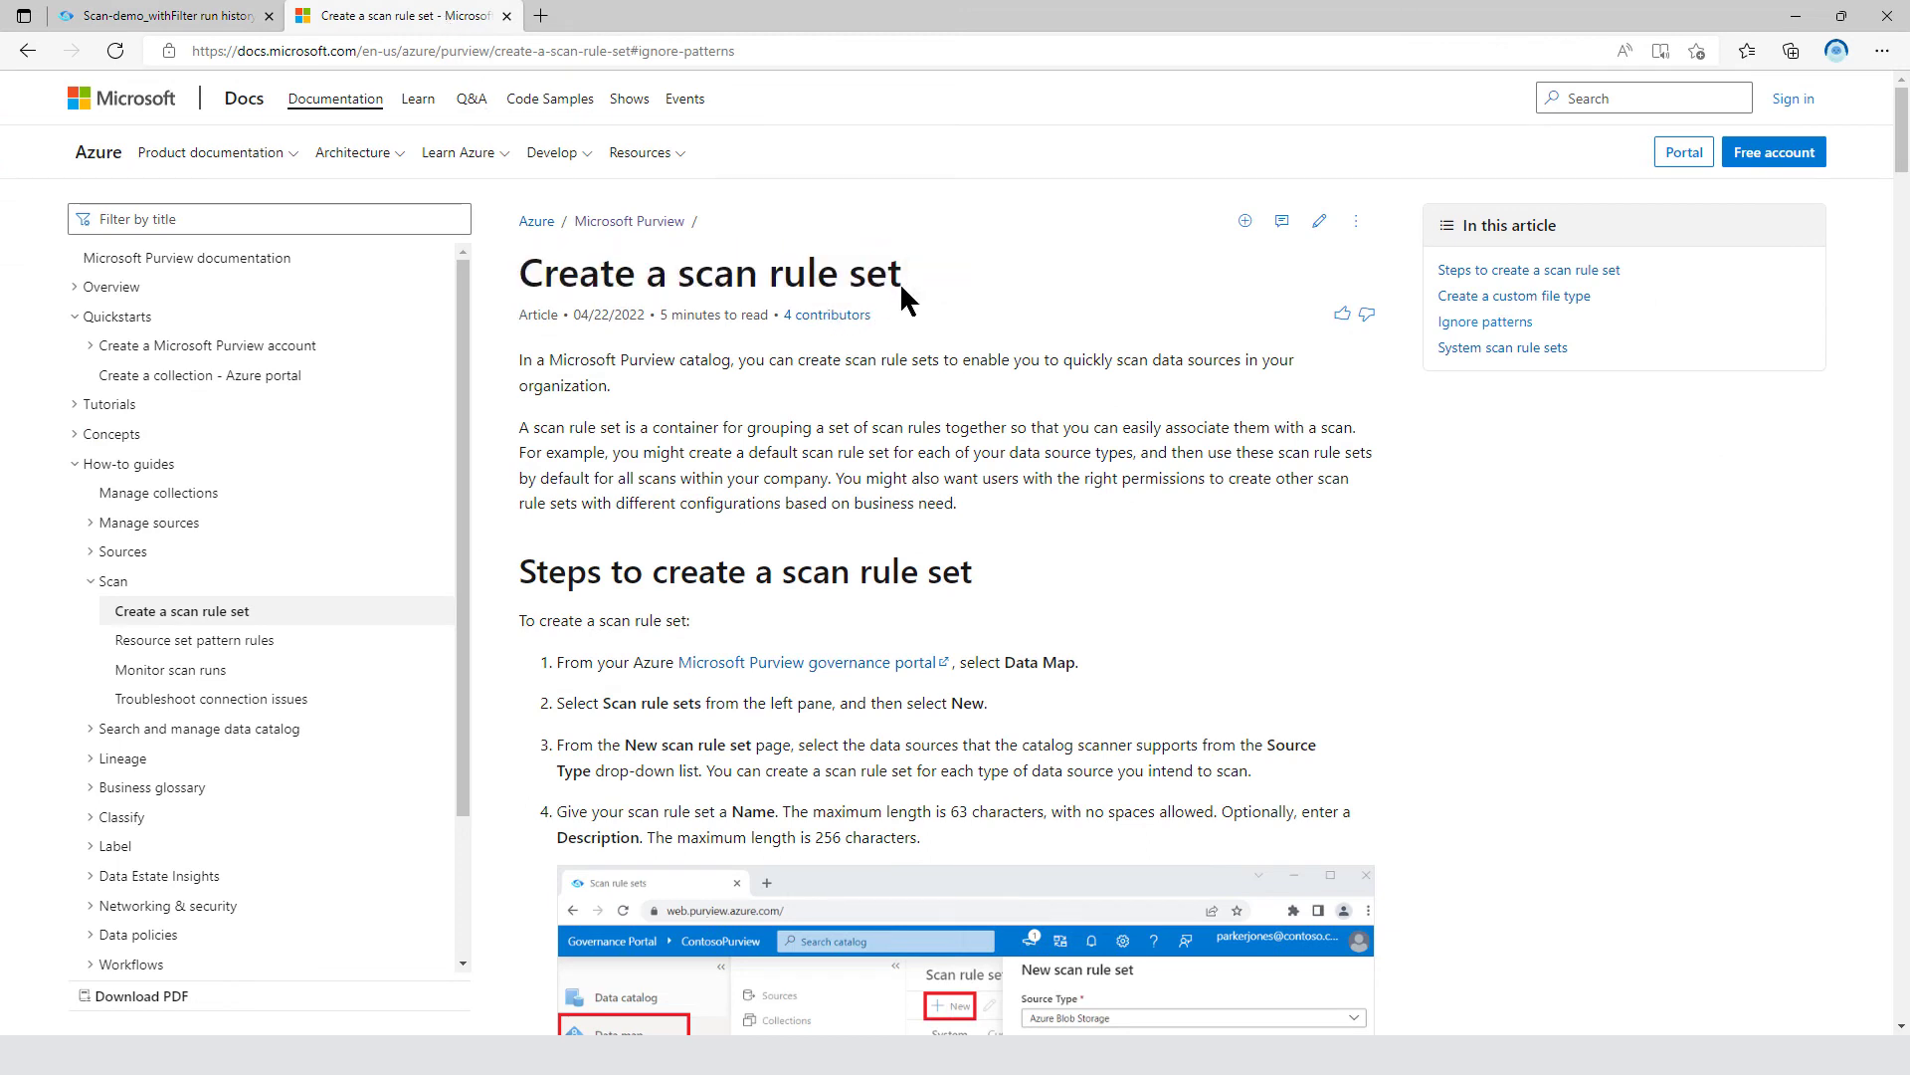
click(1487, 322)
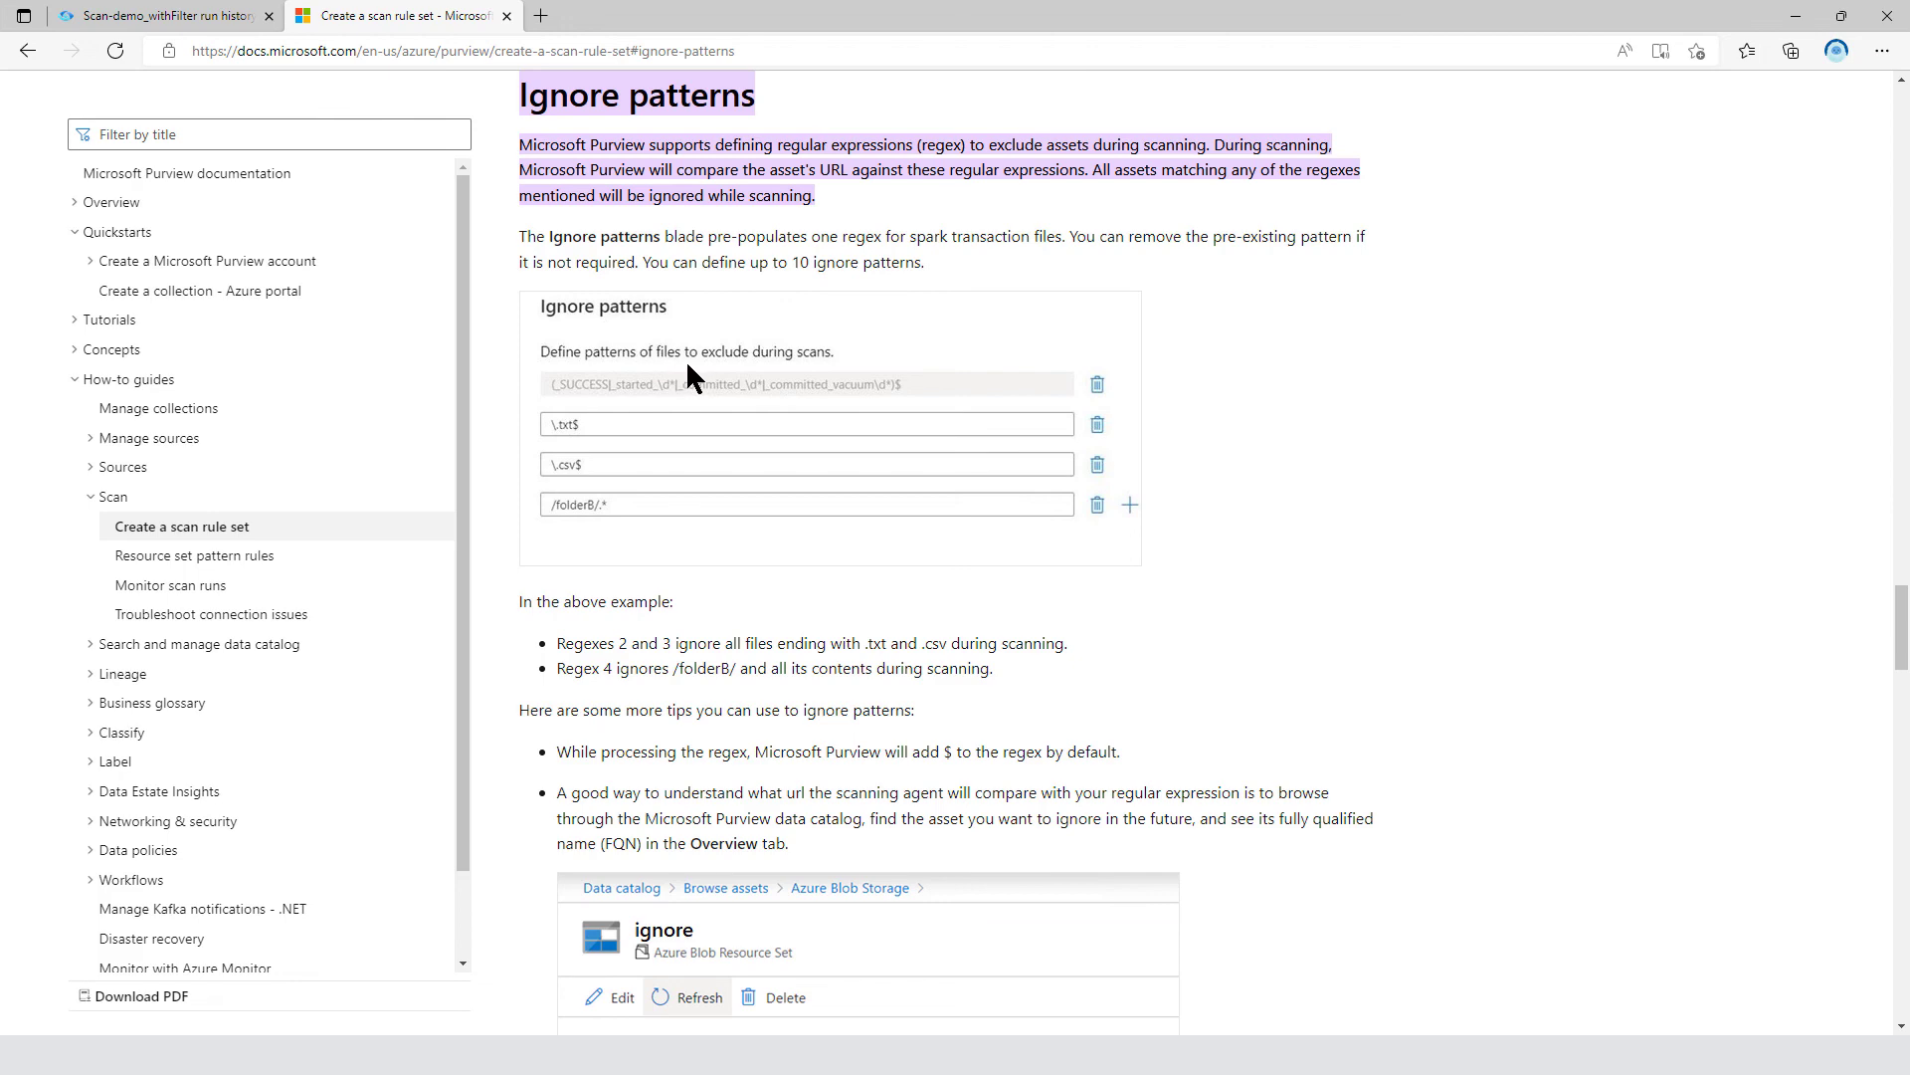
drag(1898, 619, 1776, 669)
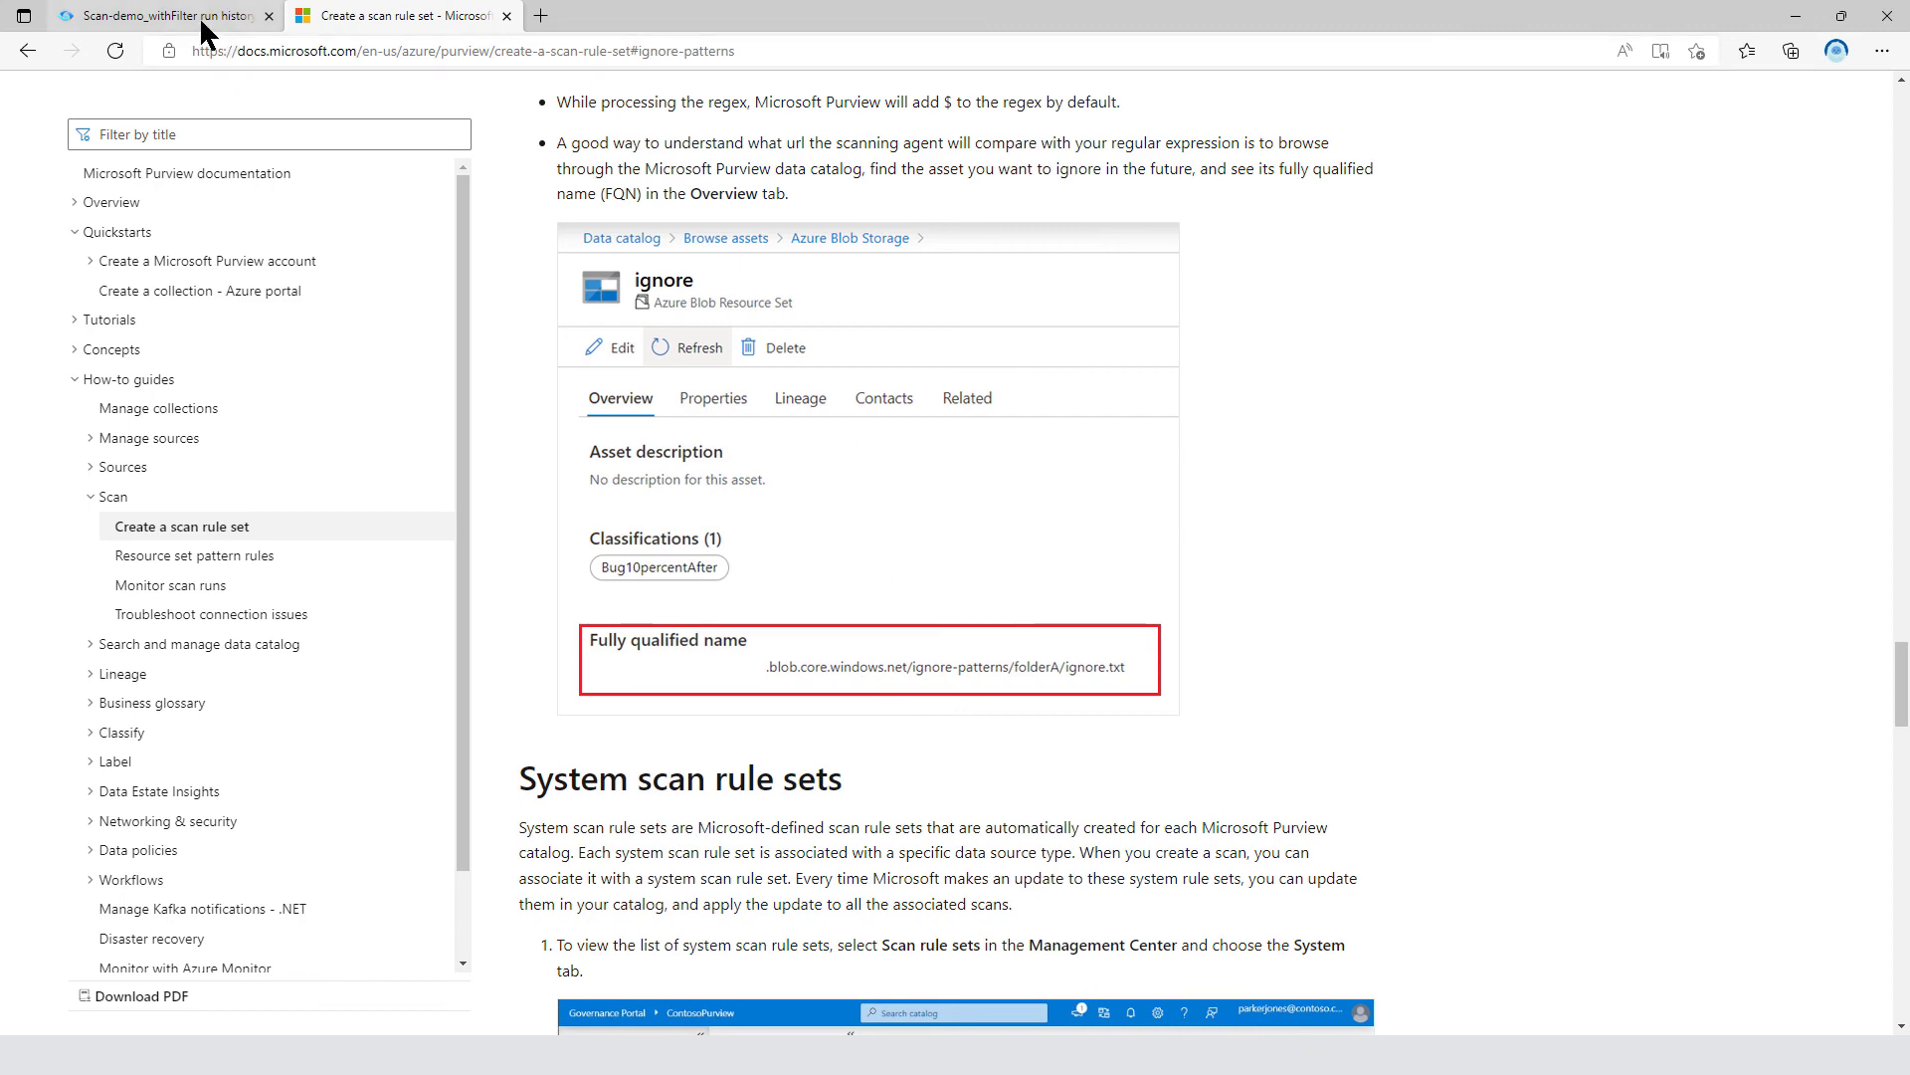
- Return to the Purview tab listing Scan-demo_withFilter's 12 completed runs
click(149, 15)
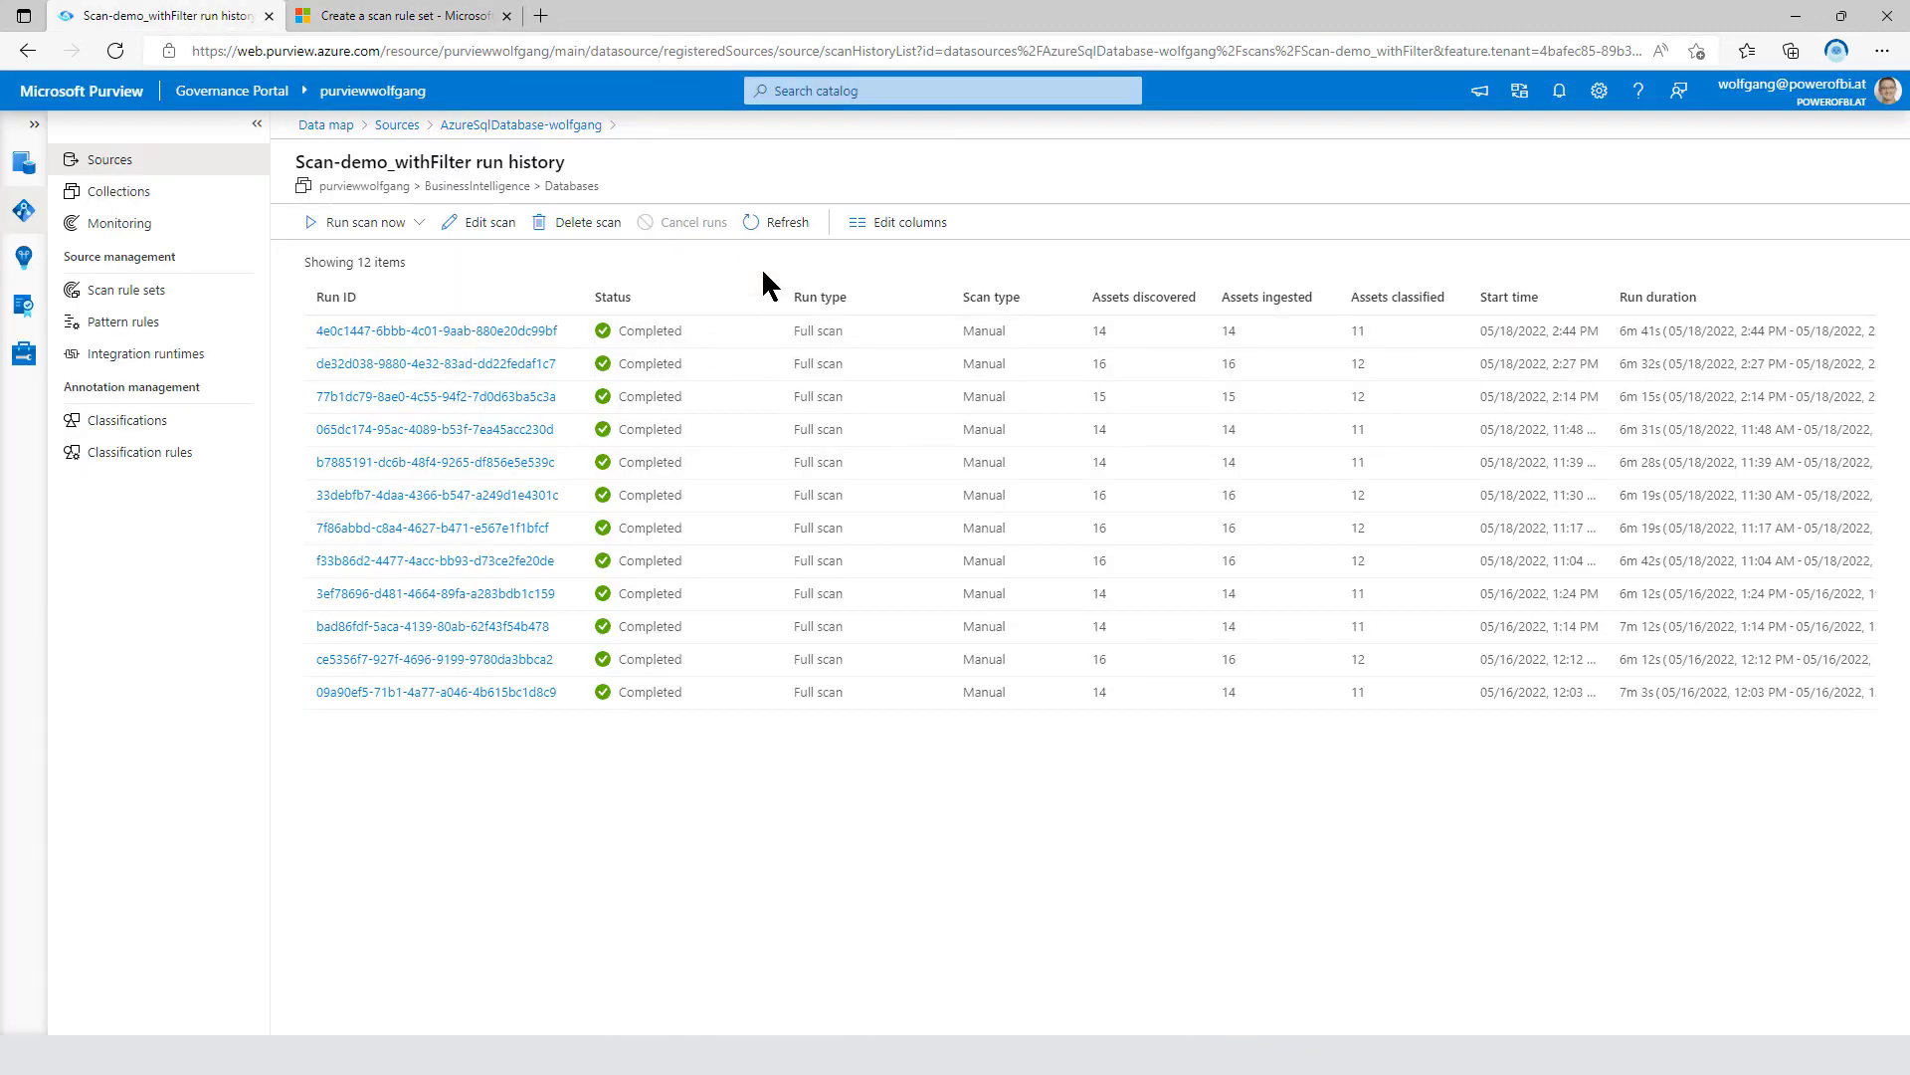